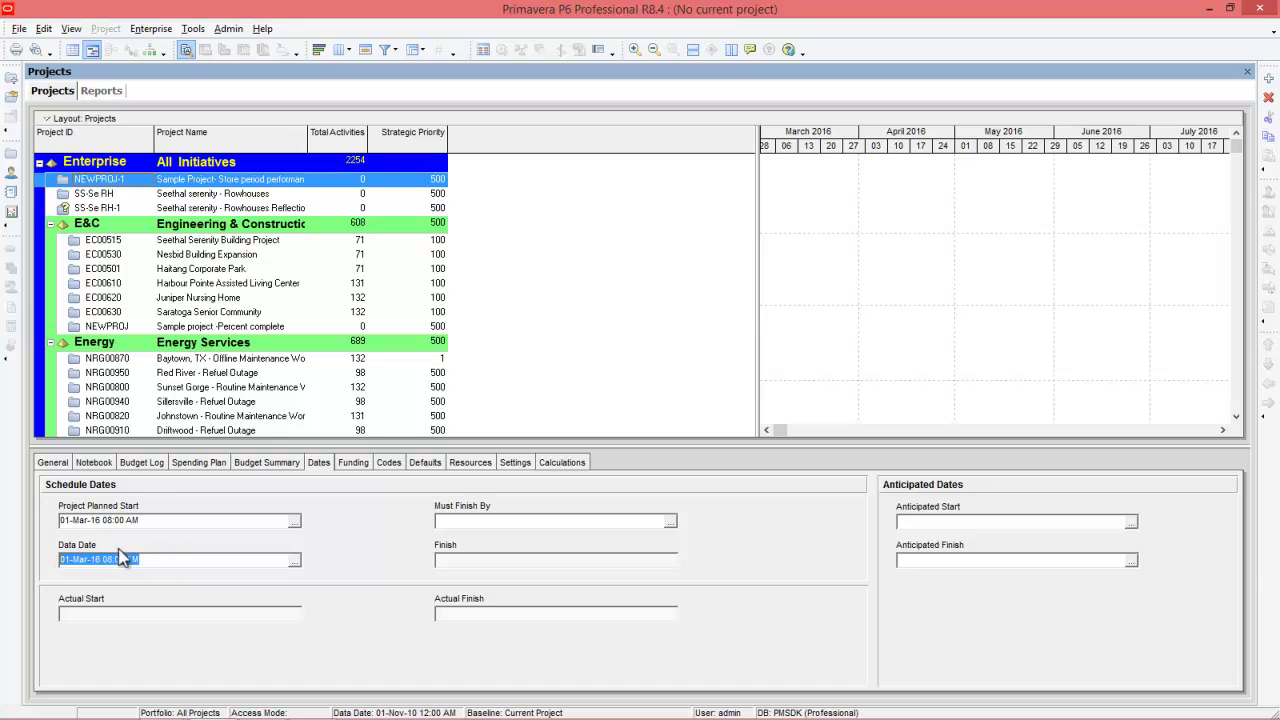
Check the default calendar for new activities in project NEWPROJ-1, and open the project.
left_click(428, 467)
left_click(932, 538)
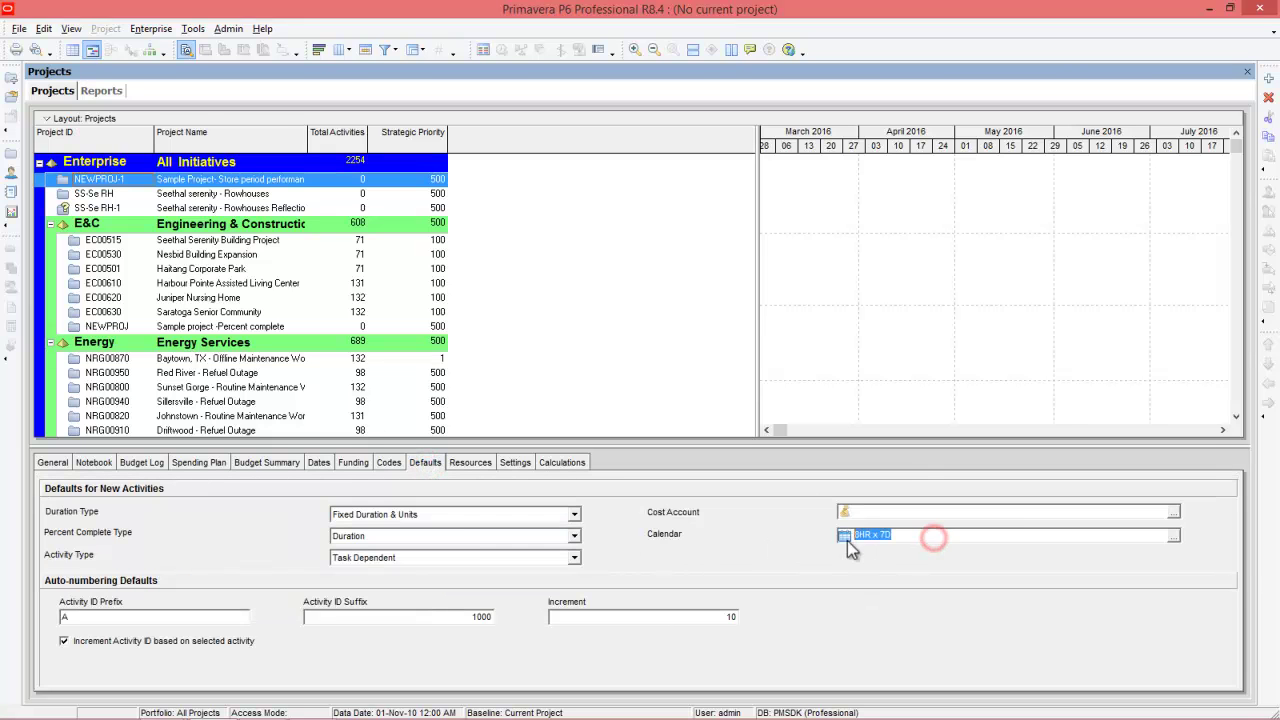
right_click(158, 184)
left_click(192, 188)
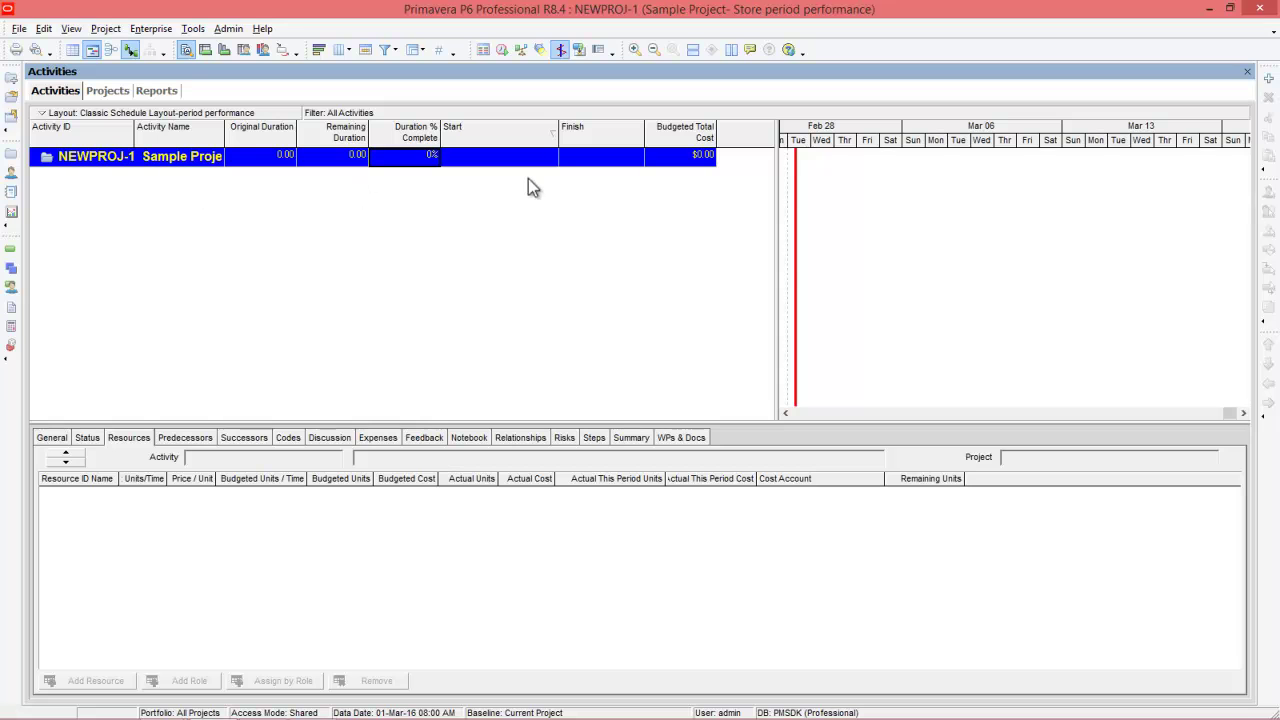
Add an activity named "wall reinforcement" to the project with an original duration of 28 days.
left_click(1268, 79)
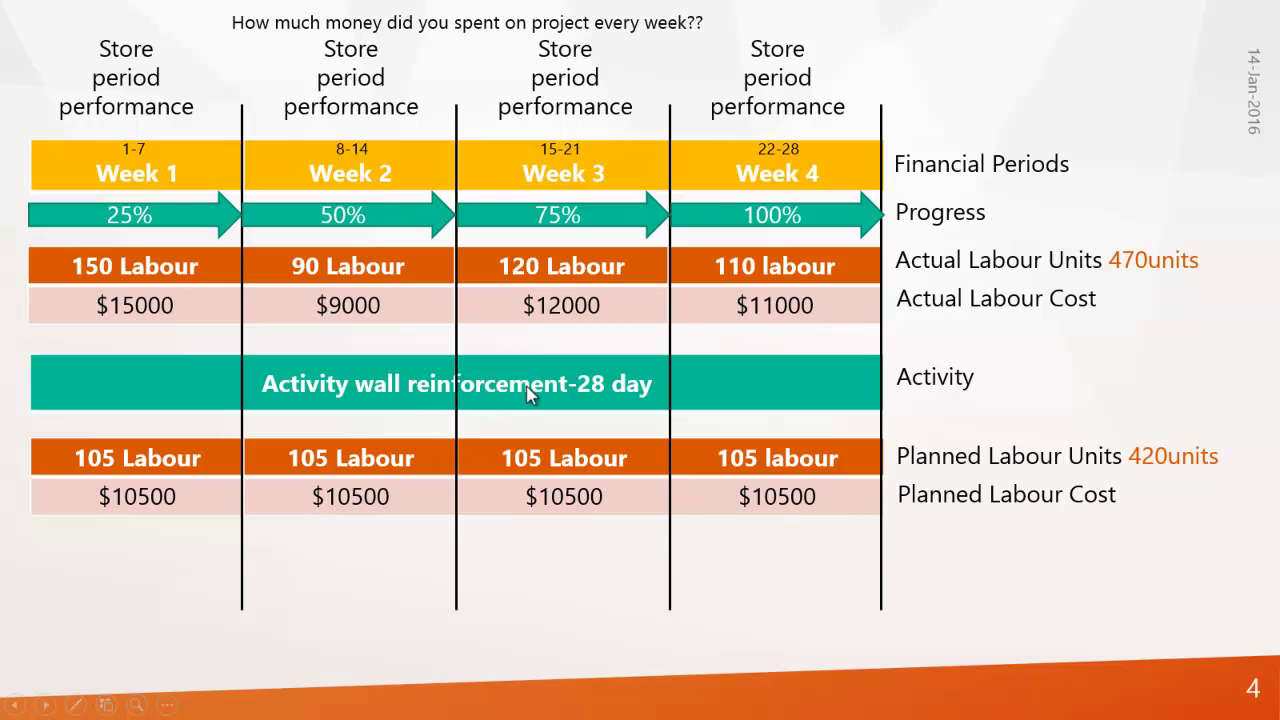
key("alt+Tab")
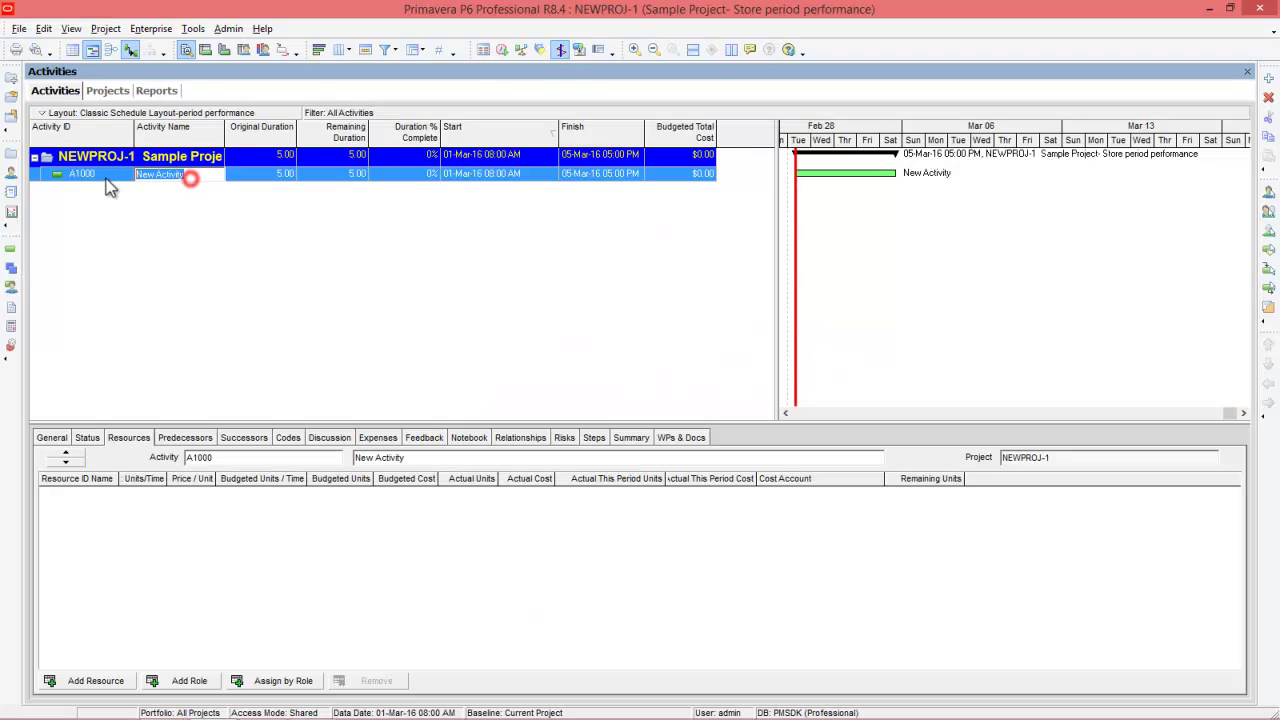
type("wo")
key("Return")
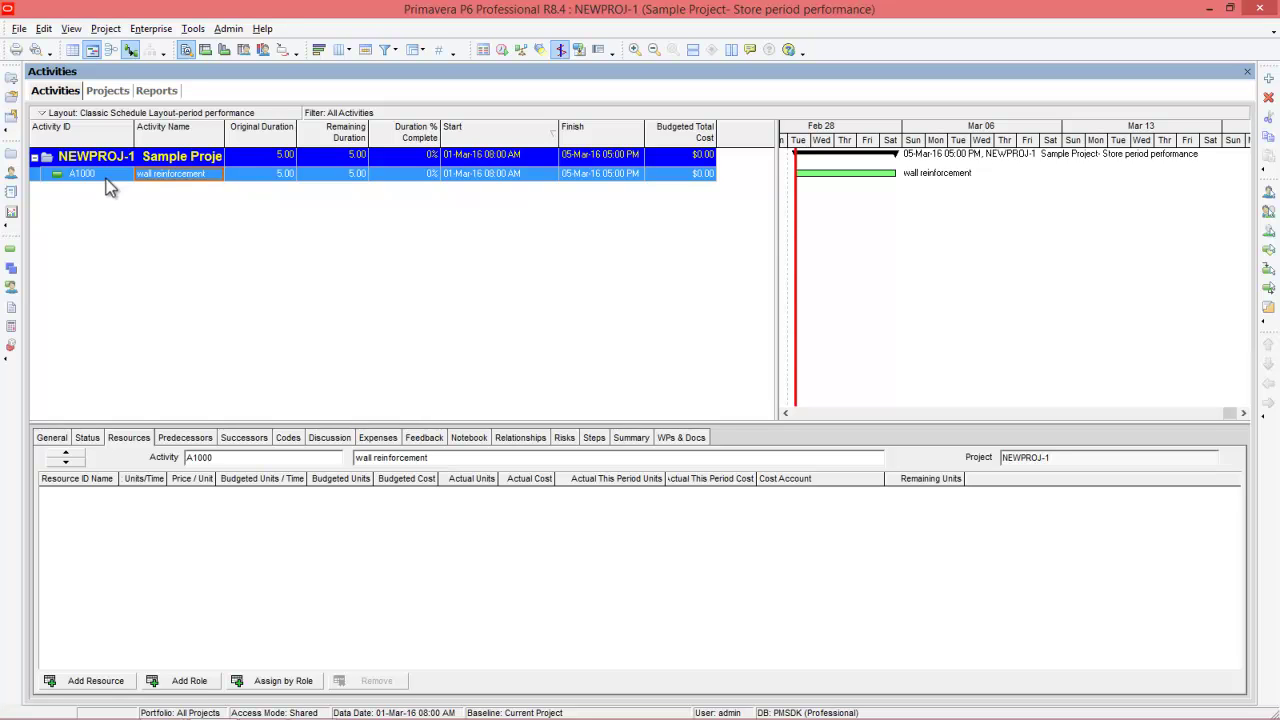
left_click(277, 186)
type("28d")
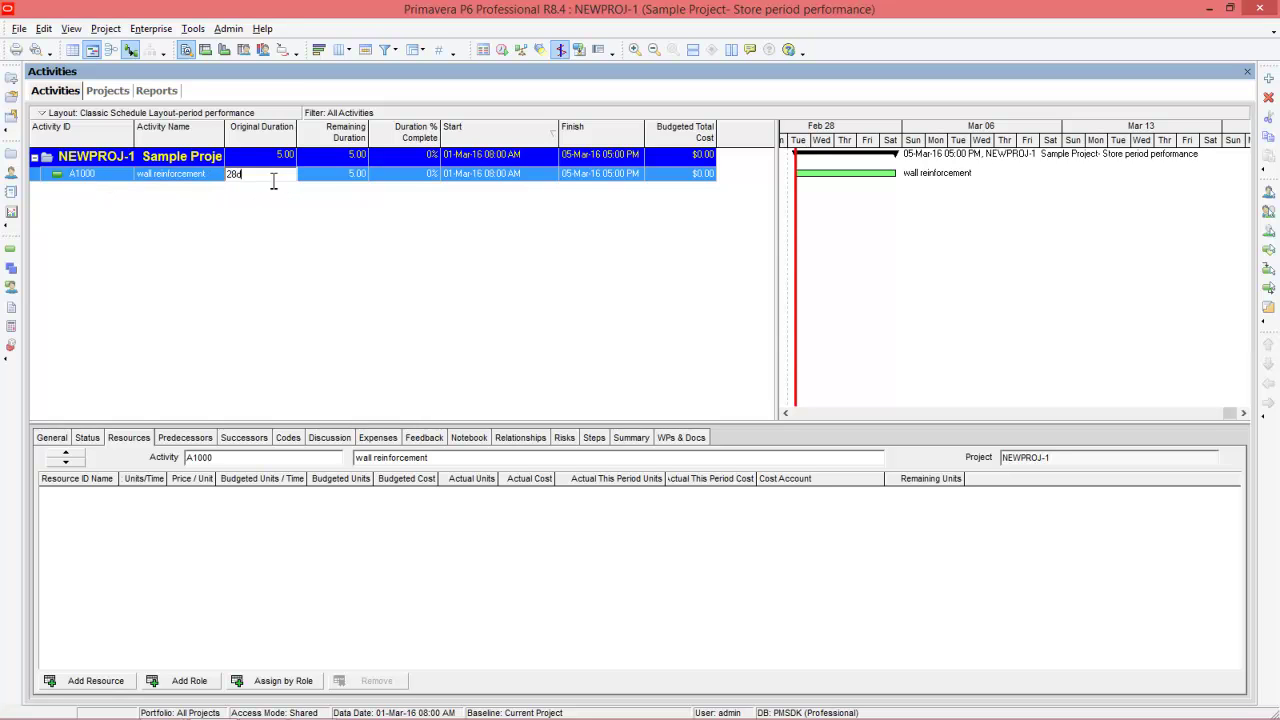
key("Return")
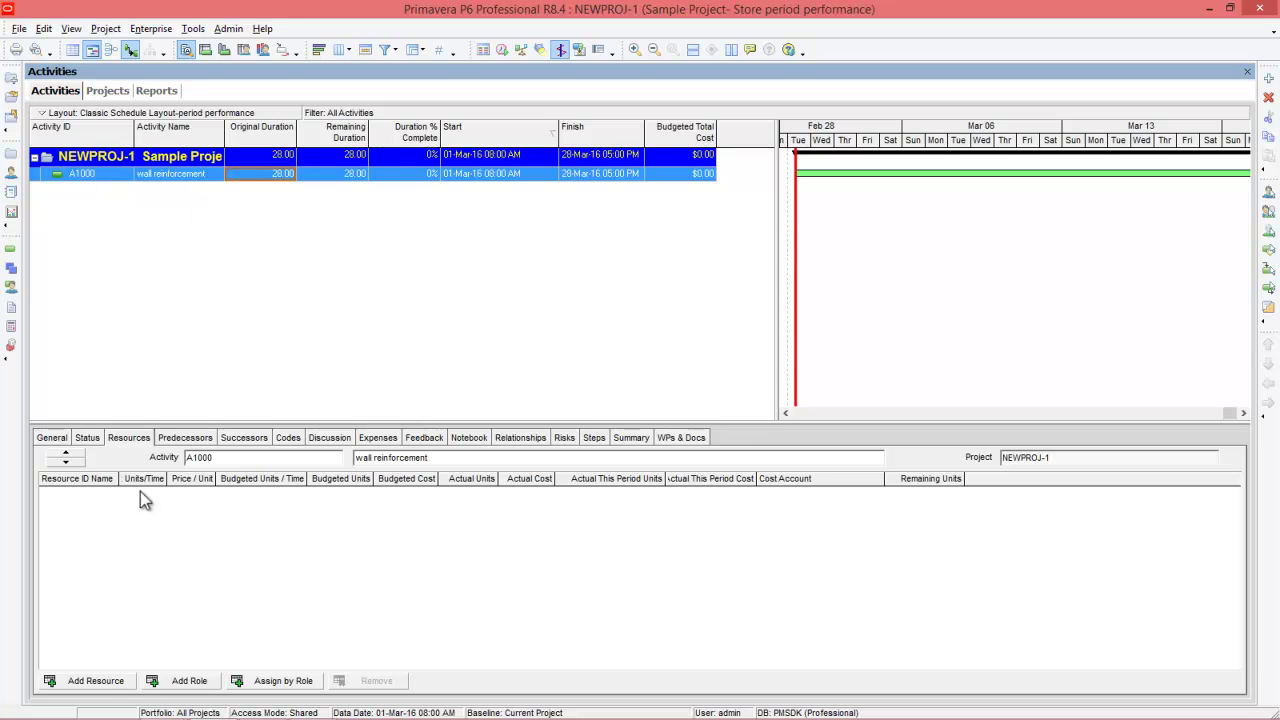
Assign the resource R-2 LABOUR UNITS to the wall reinforcement activity.
left_click(100, 682)
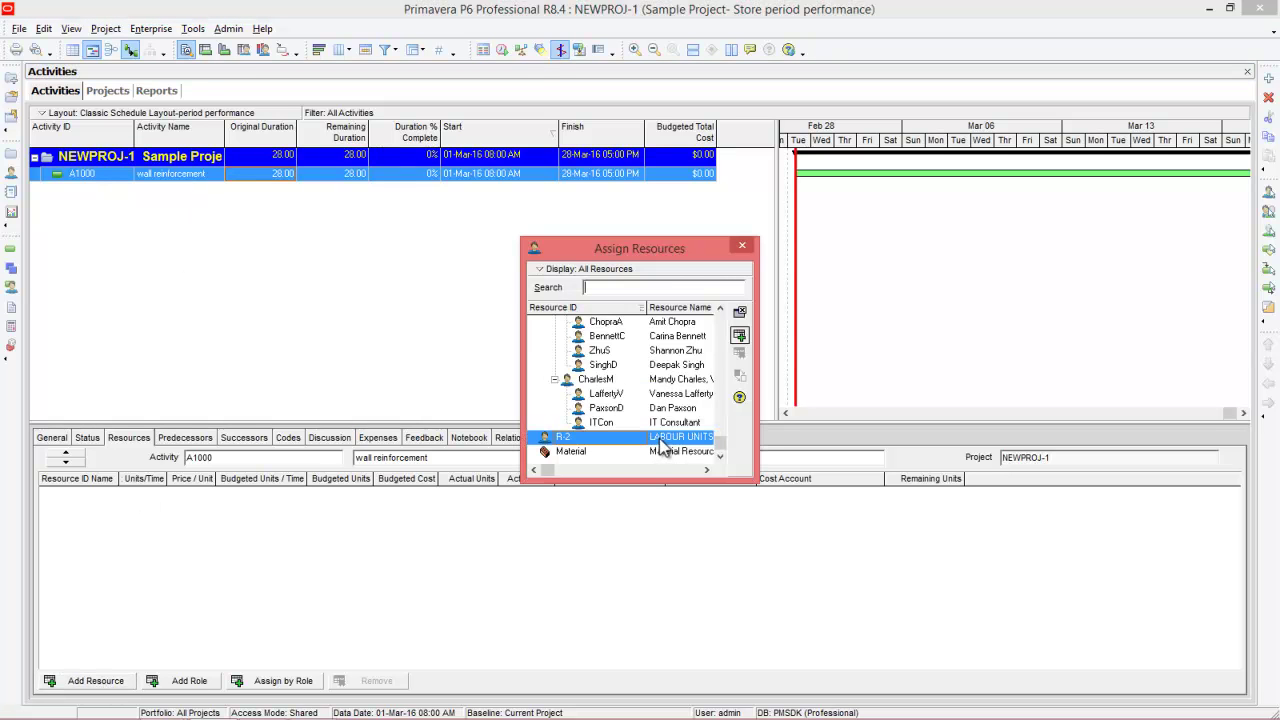
double_click(662, 442)
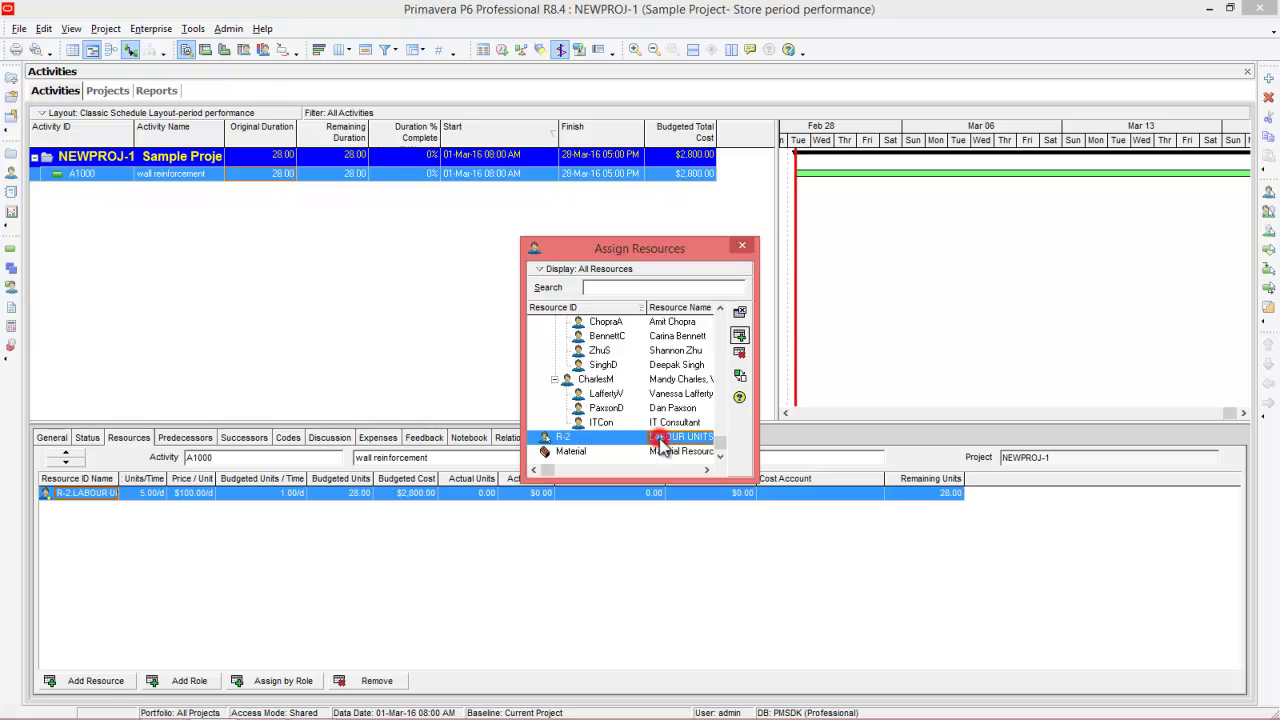
left_click(745, 246)
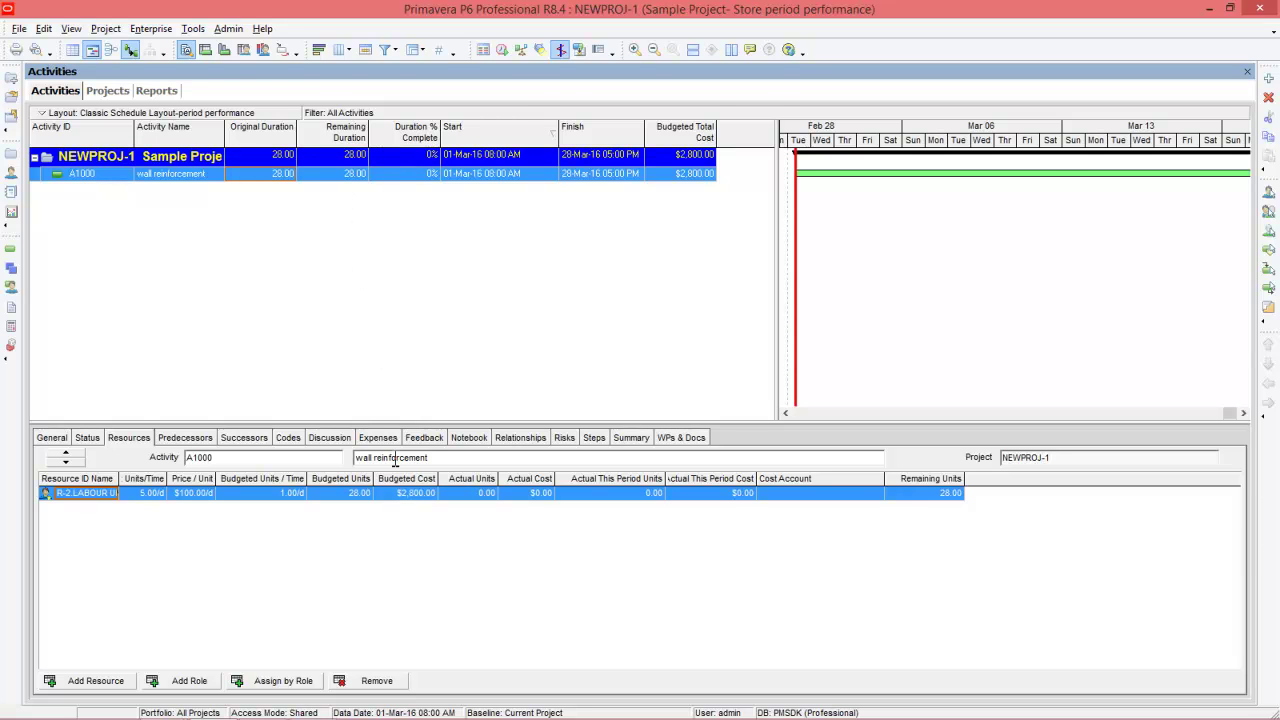
Check the planned labour units on the presentation slide and set the assigned labour resource's budgeted units to 420.
key("alt+Tab")
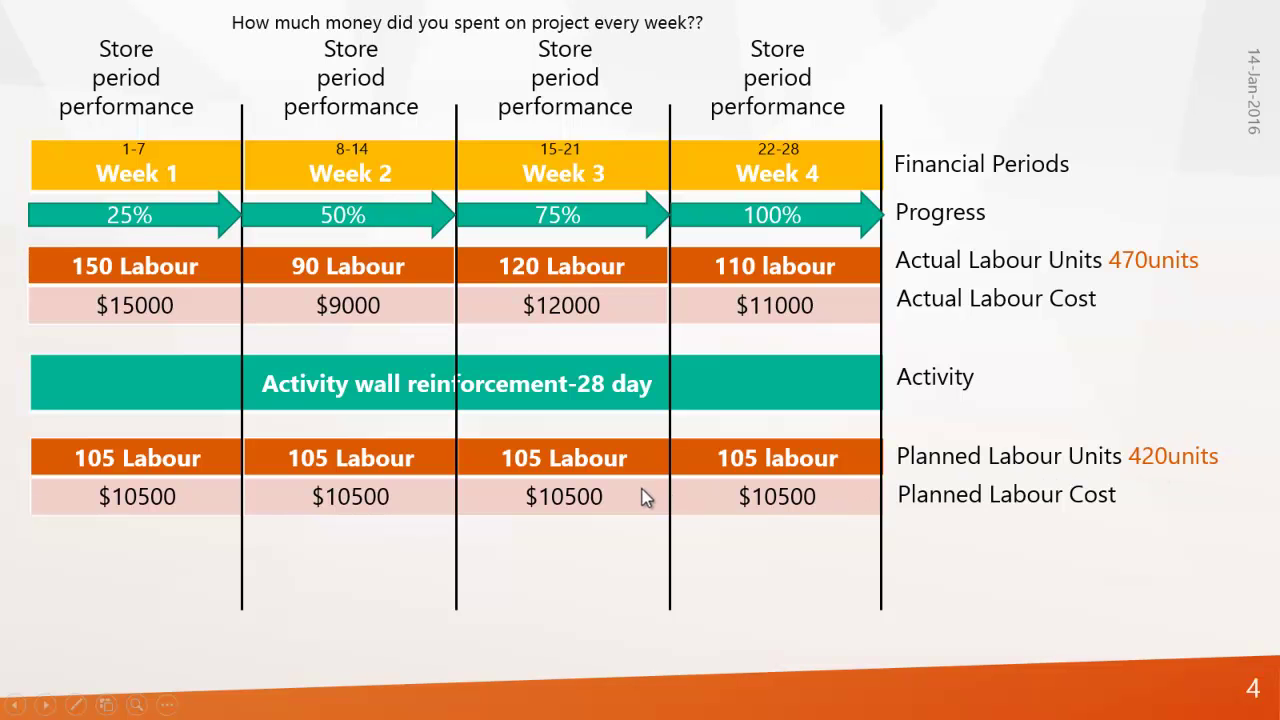
key("alt+Tab")
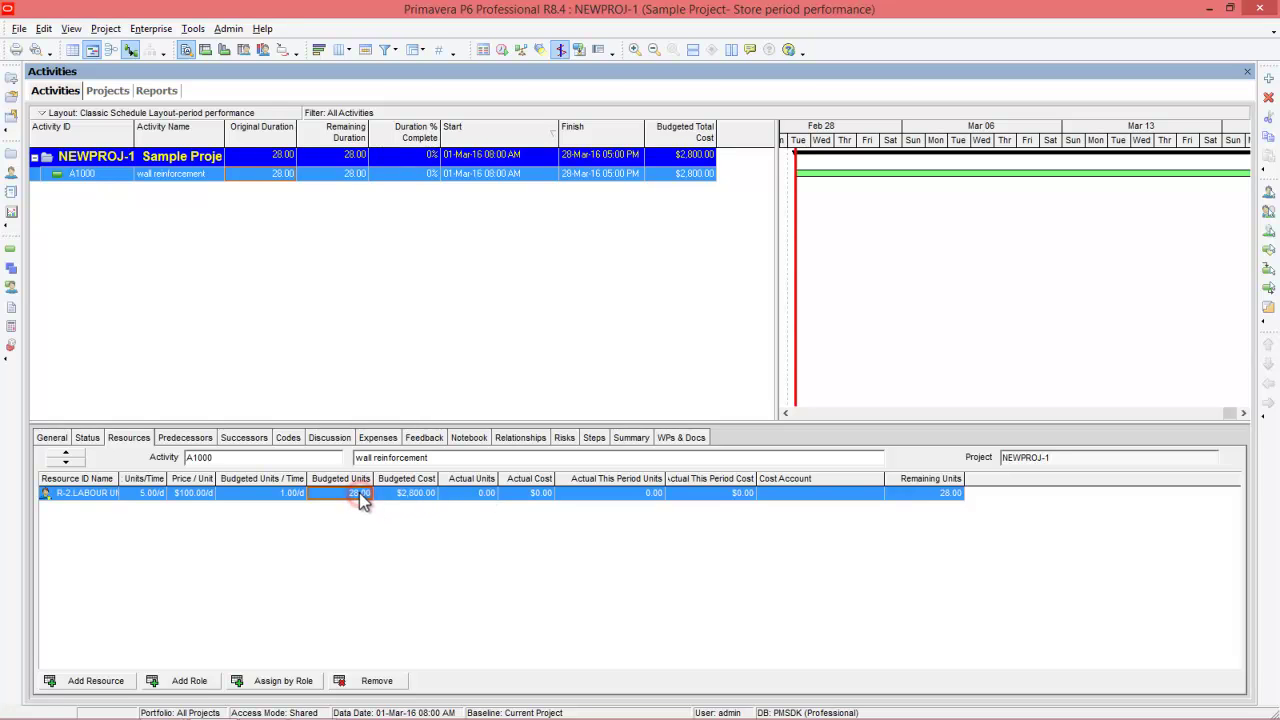
type("420")
key("Return")
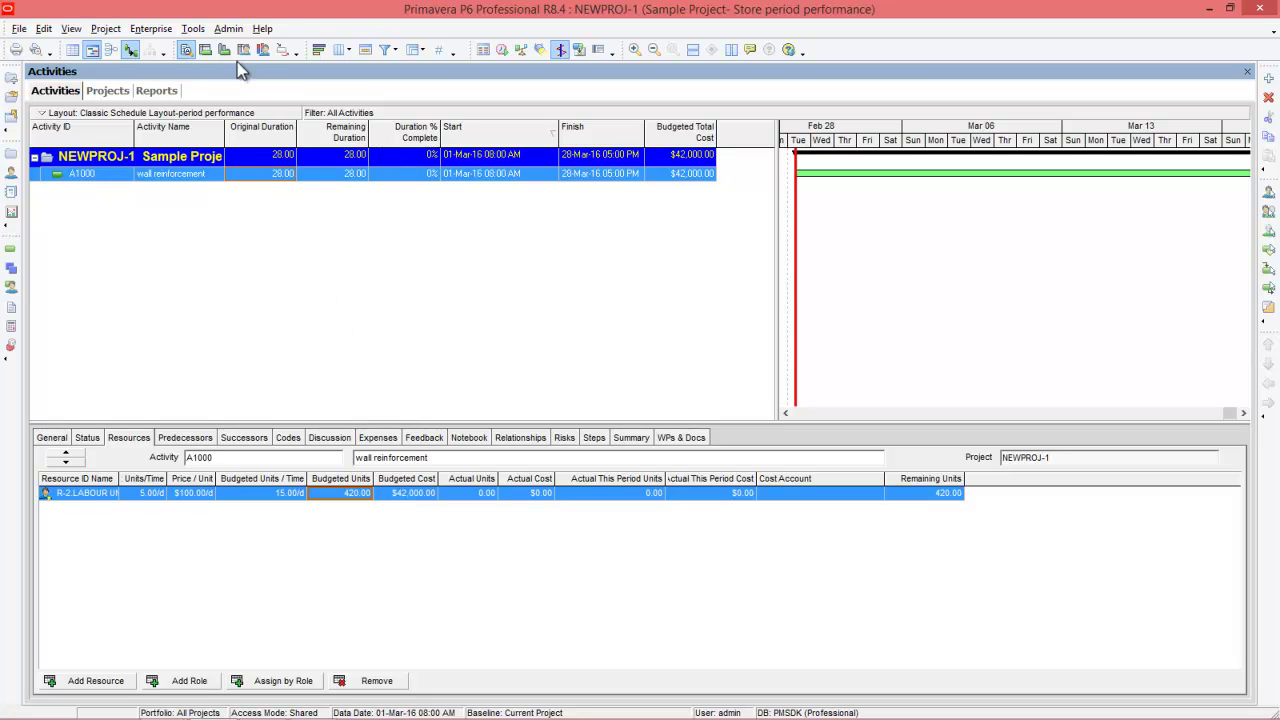
Add weekly financial periods running from 01-Mar-16 to 07-Mar-16 and from 08-Mar-16 to 14-Mar-16.
left_click(229, 30)
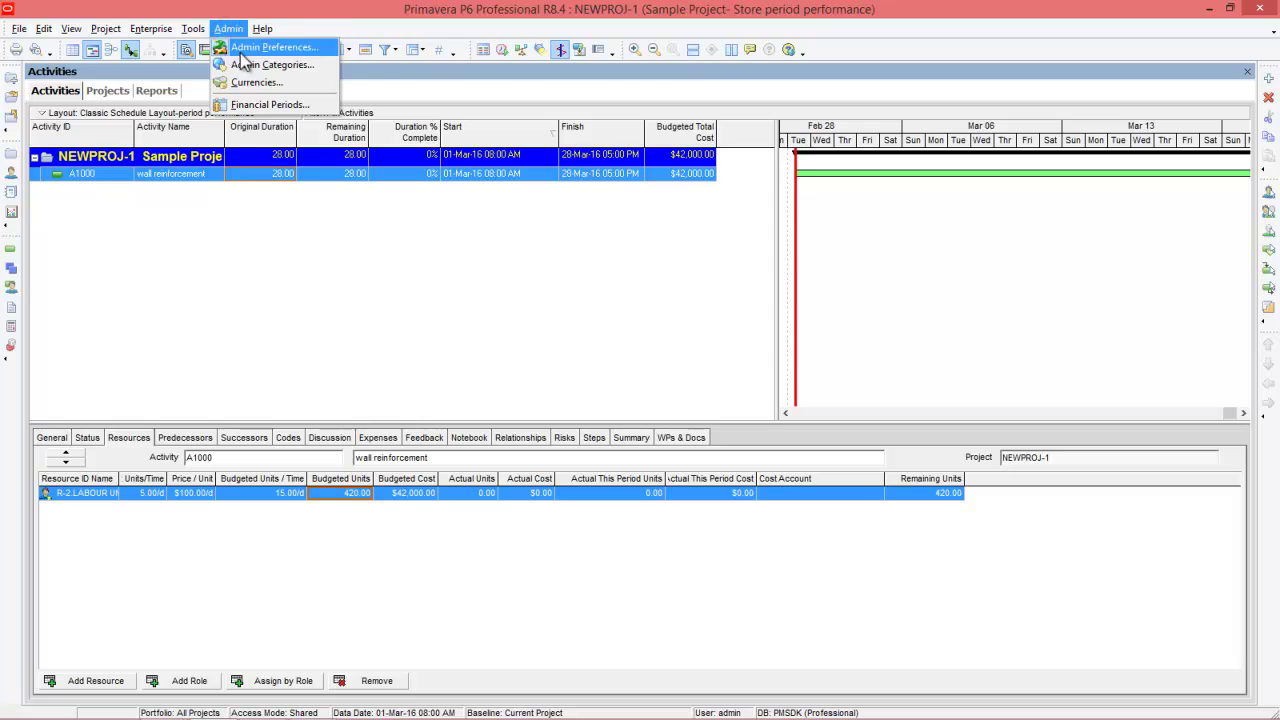
left_click(270, 105)
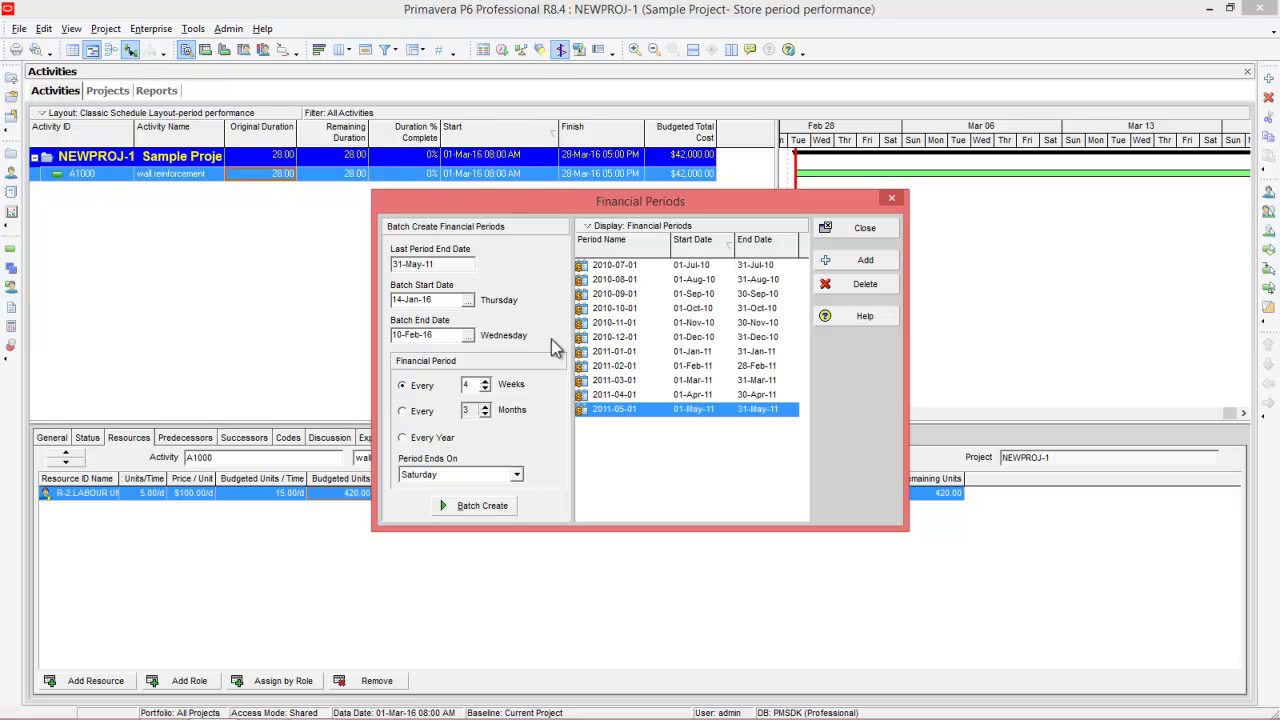
key("alt+Tab")
left_click(866, 261)
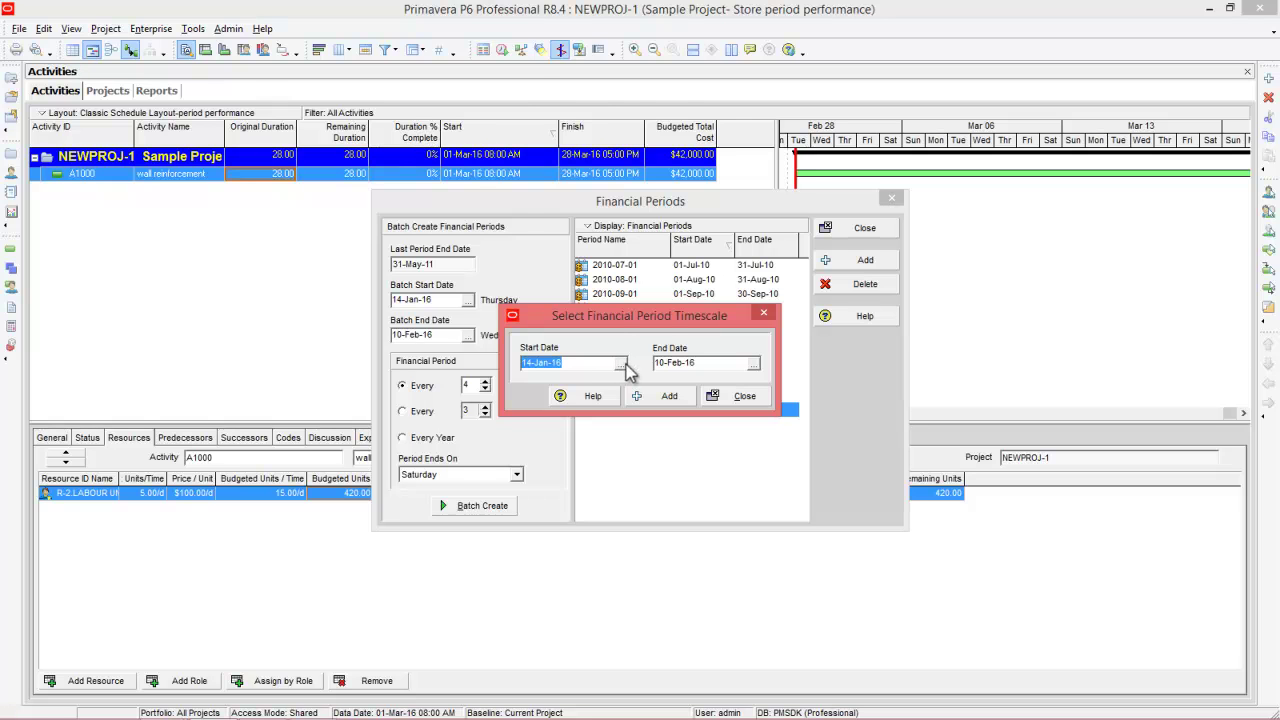
left_click(620, 363)
left_click(718, 101)
left_click(718, 101)
double_click(590, 146)
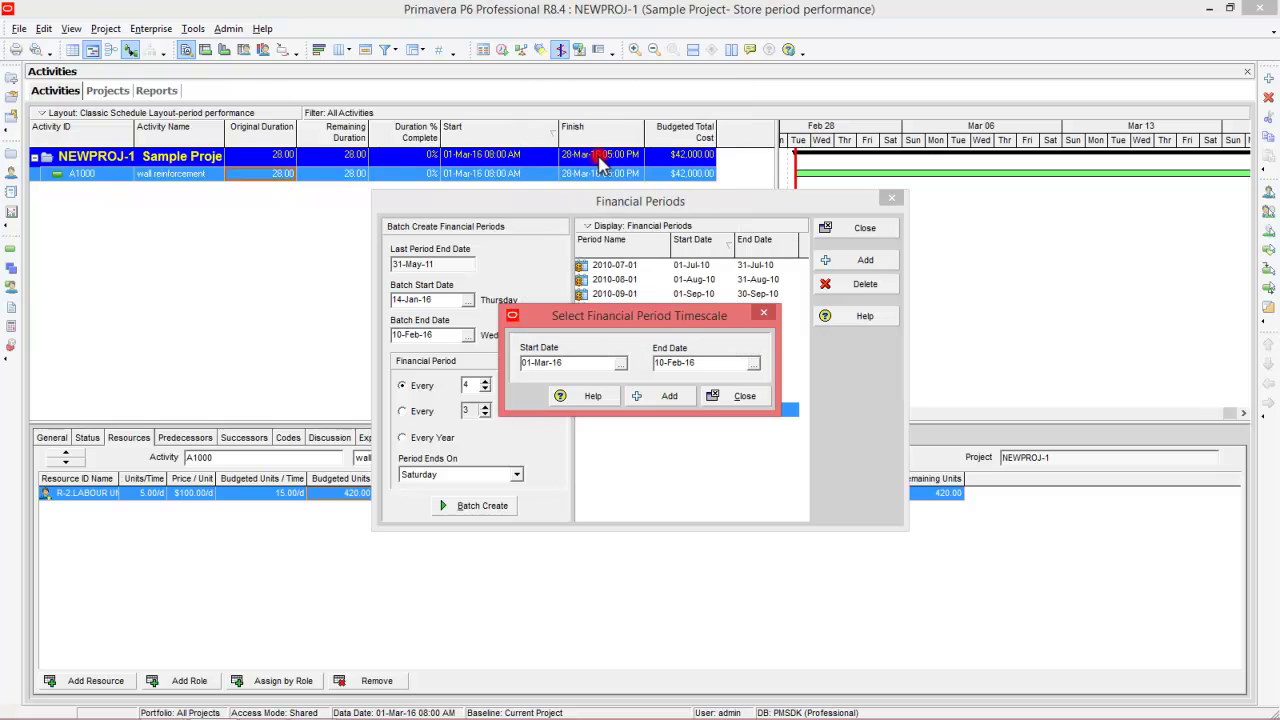
left_click(752, 363)
left_click(851, 101)
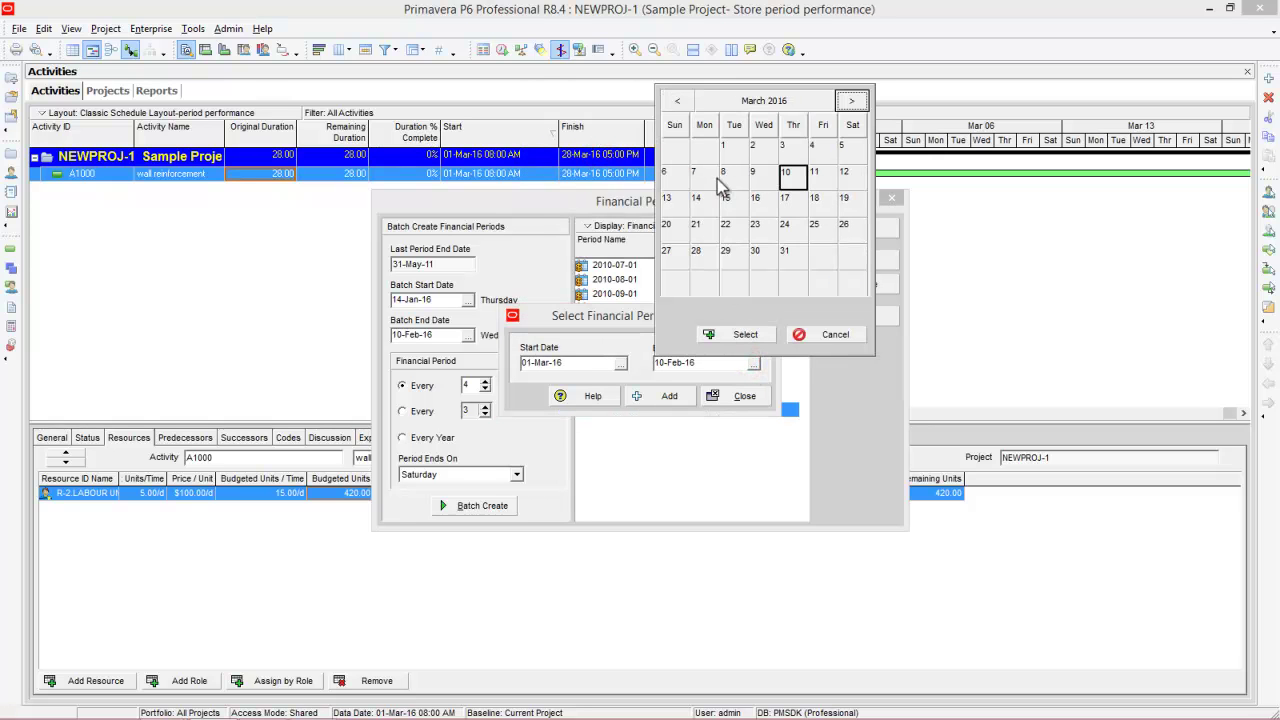
double_click(704, 172)
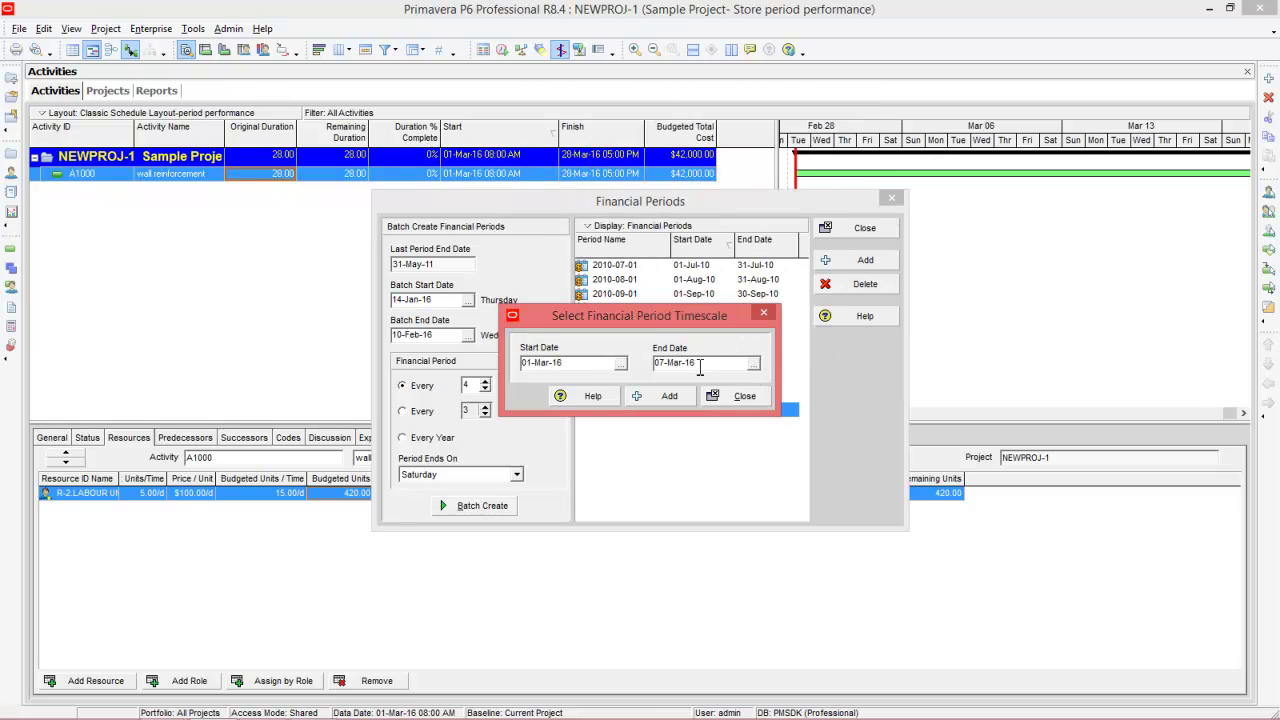
left_click(670, 397)
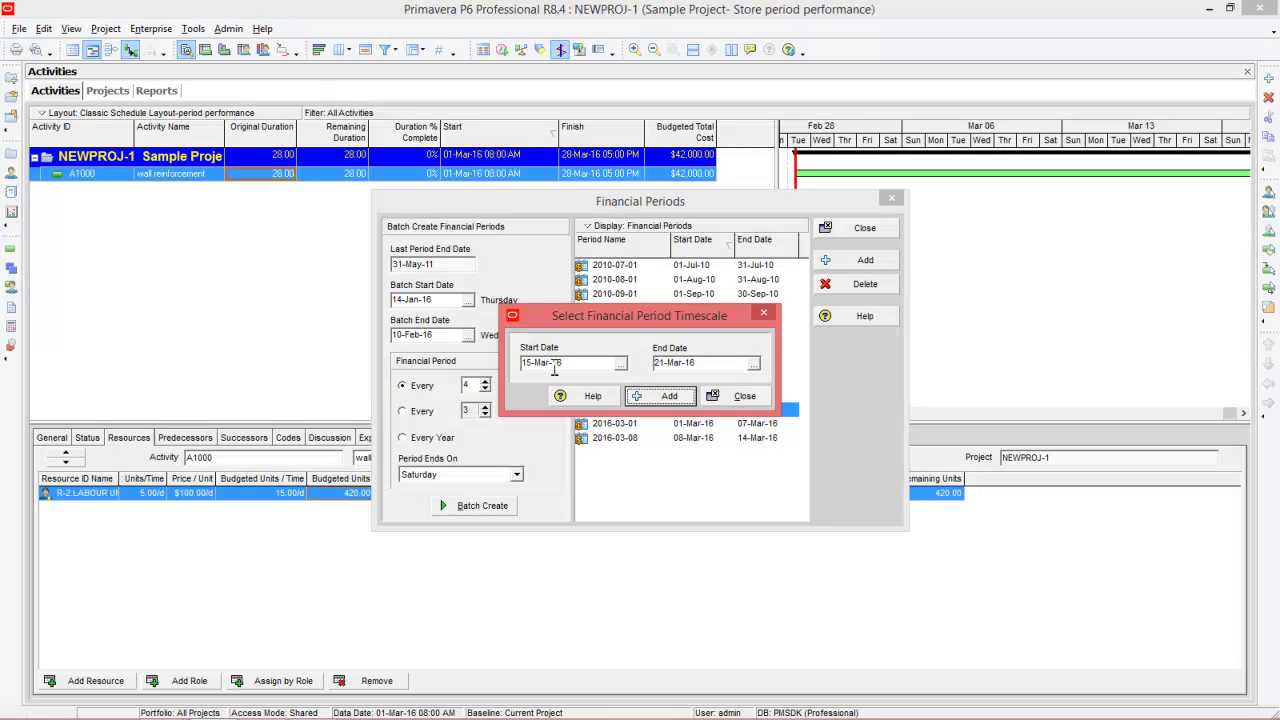
Add two more financial periods, 15-Mar-16 to 21-Mar-16 and 22-Mar-16 to 28-Mar-16, and finish adding periods.
left_click(677, 396)
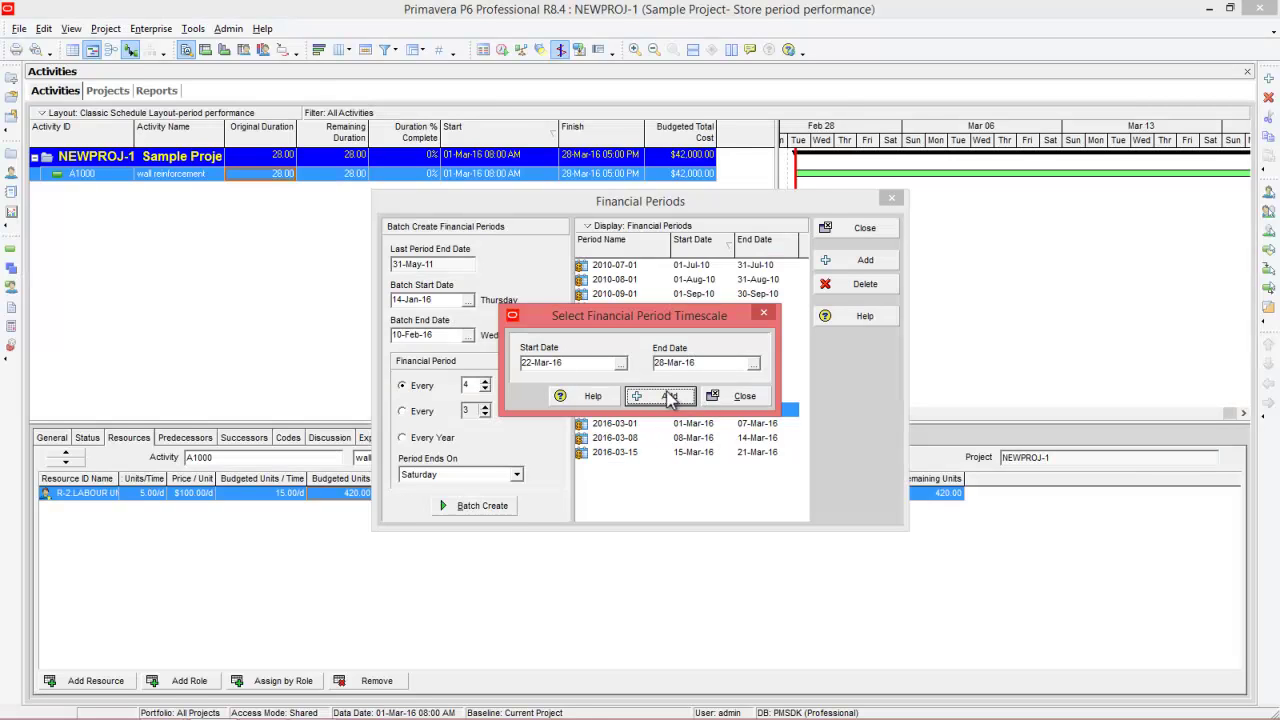
left_click(665, 396)
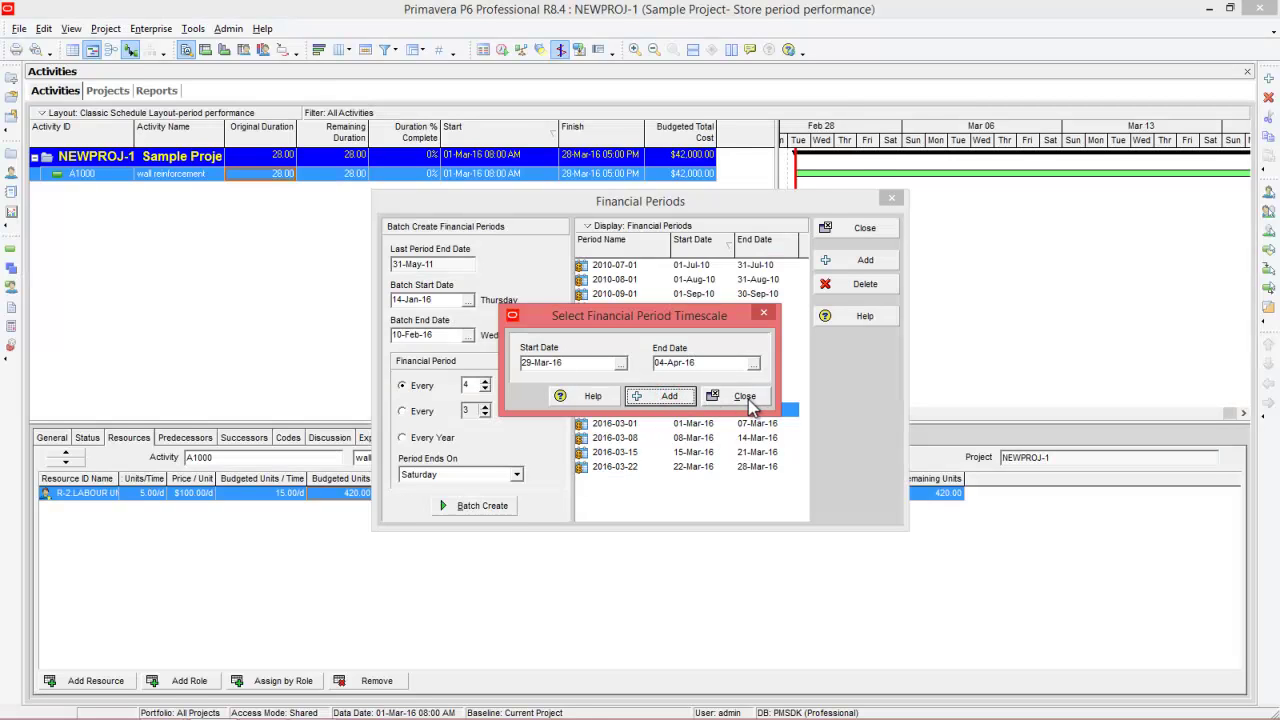
left_click(745, 397)
Review the newly added March 2016 financial periods and the batch start and end dates.
left_click(640, 424)
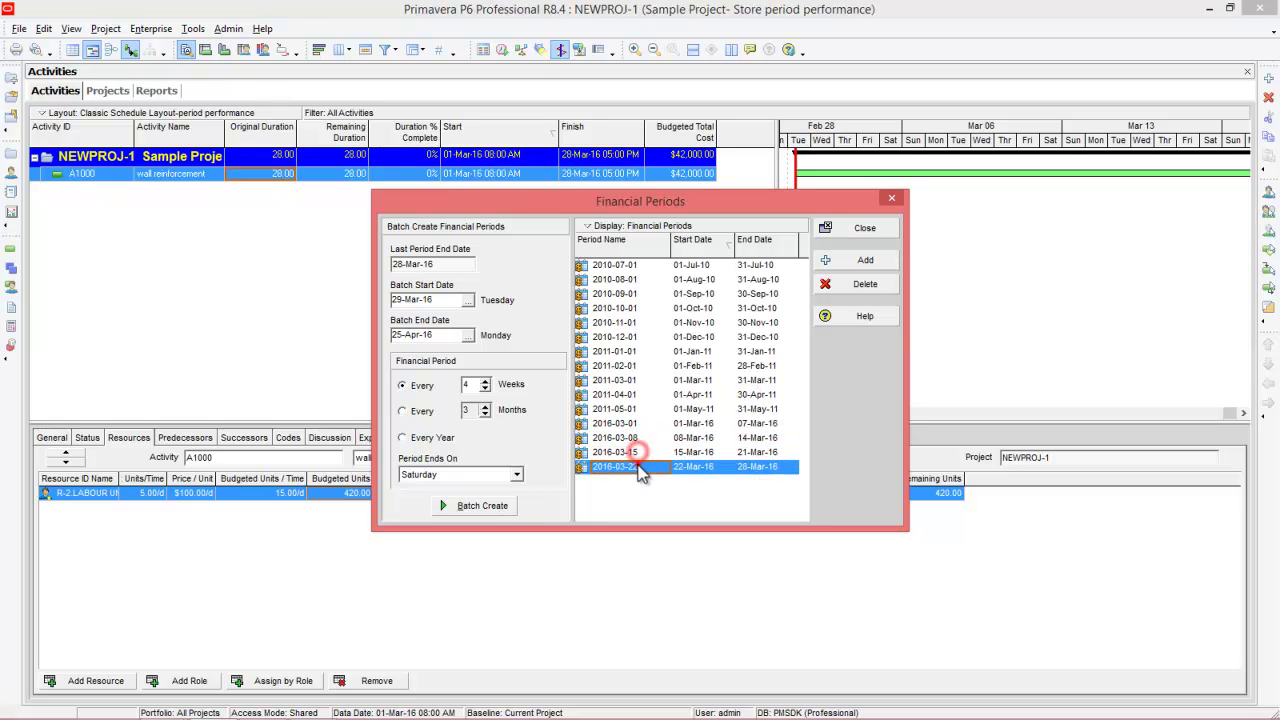
left_click(642, 437)
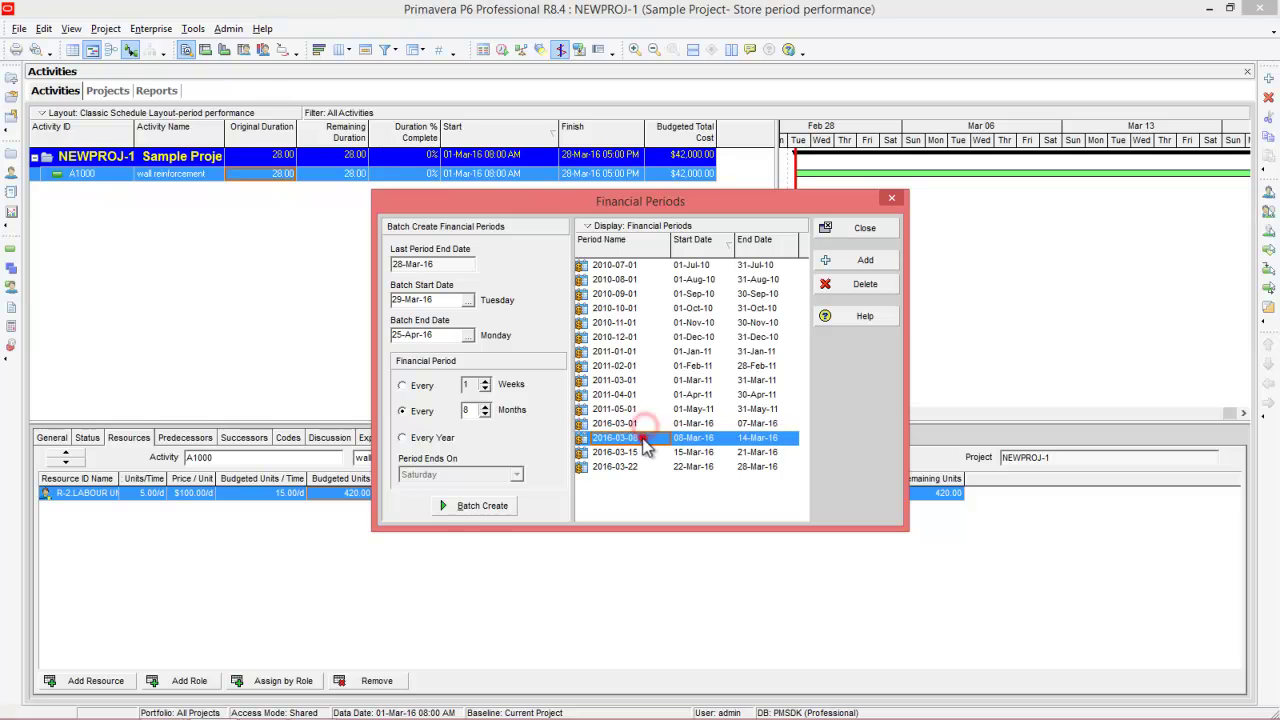
left_click(643, 466)
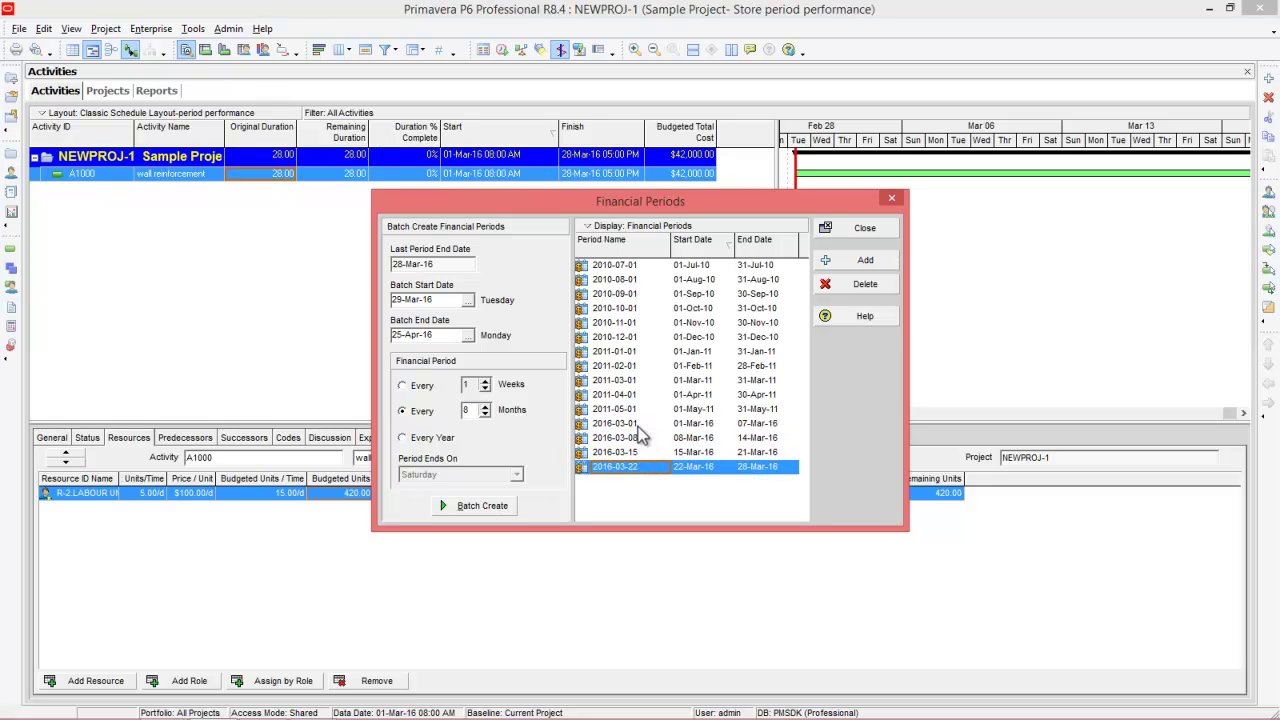
left_click(638, 426)
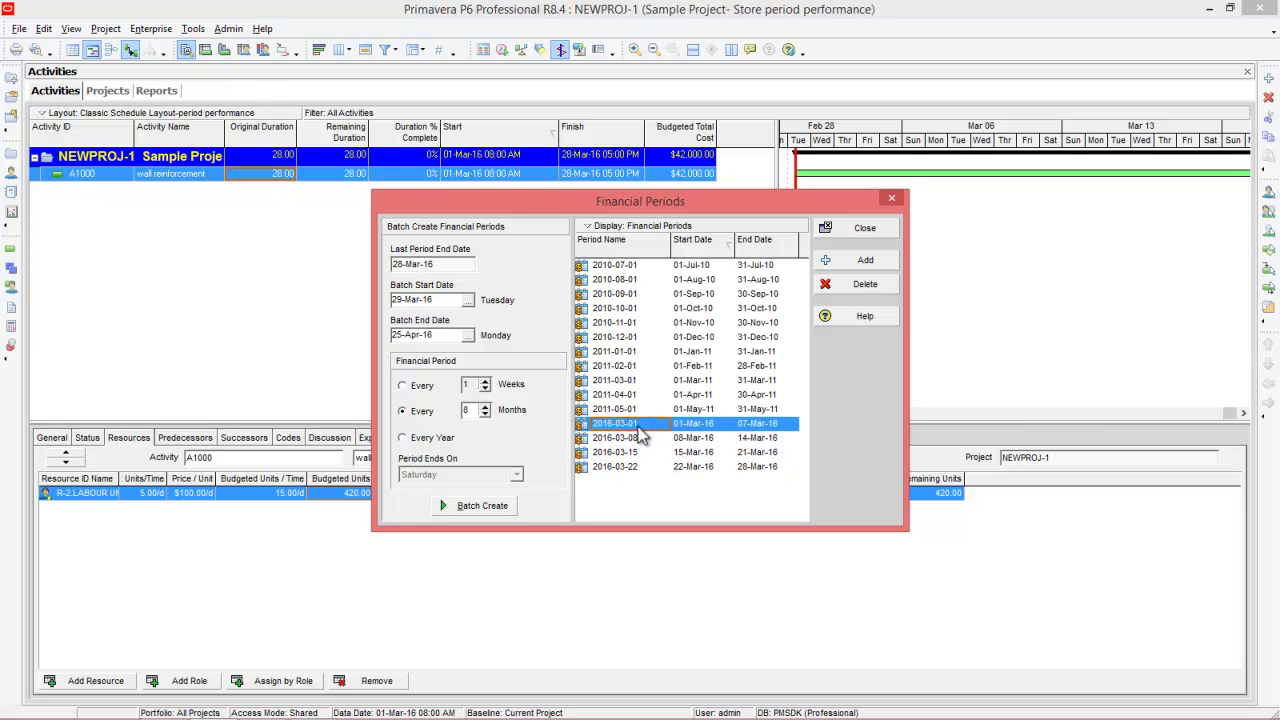
left_click_drag(440, 299, 395, 302)
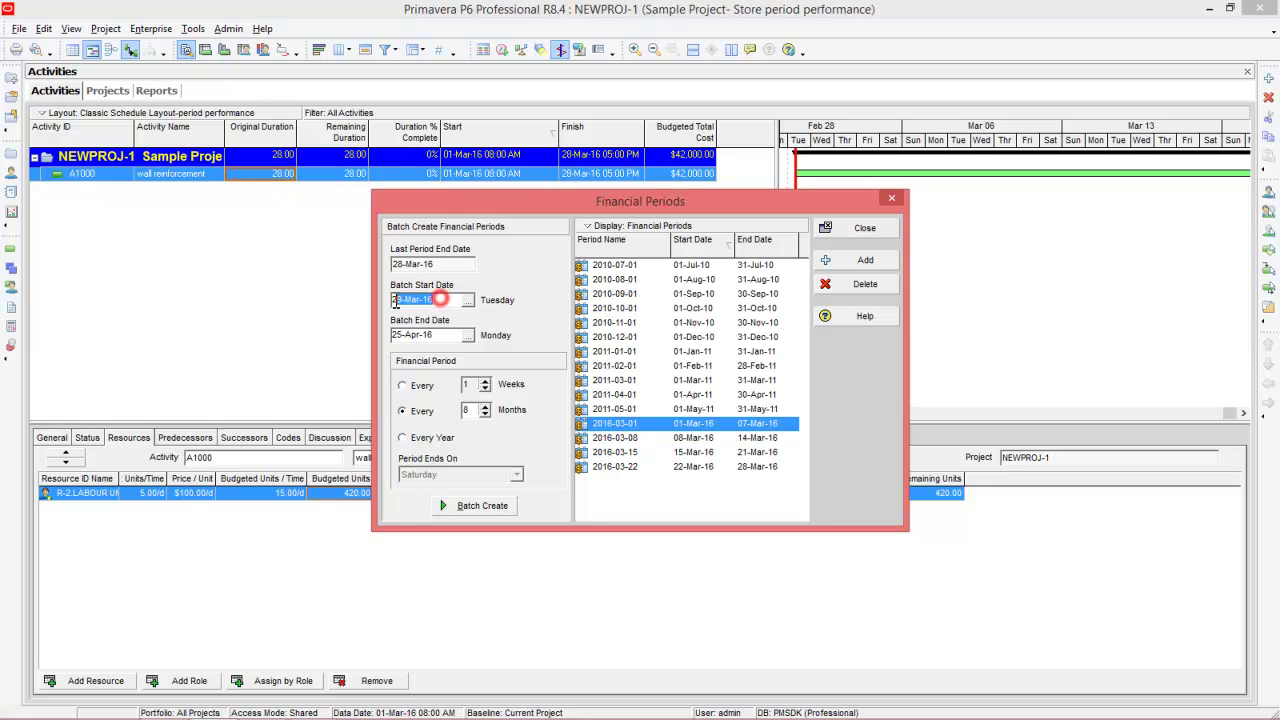
left_click_drag(446, 335, 387, 343)
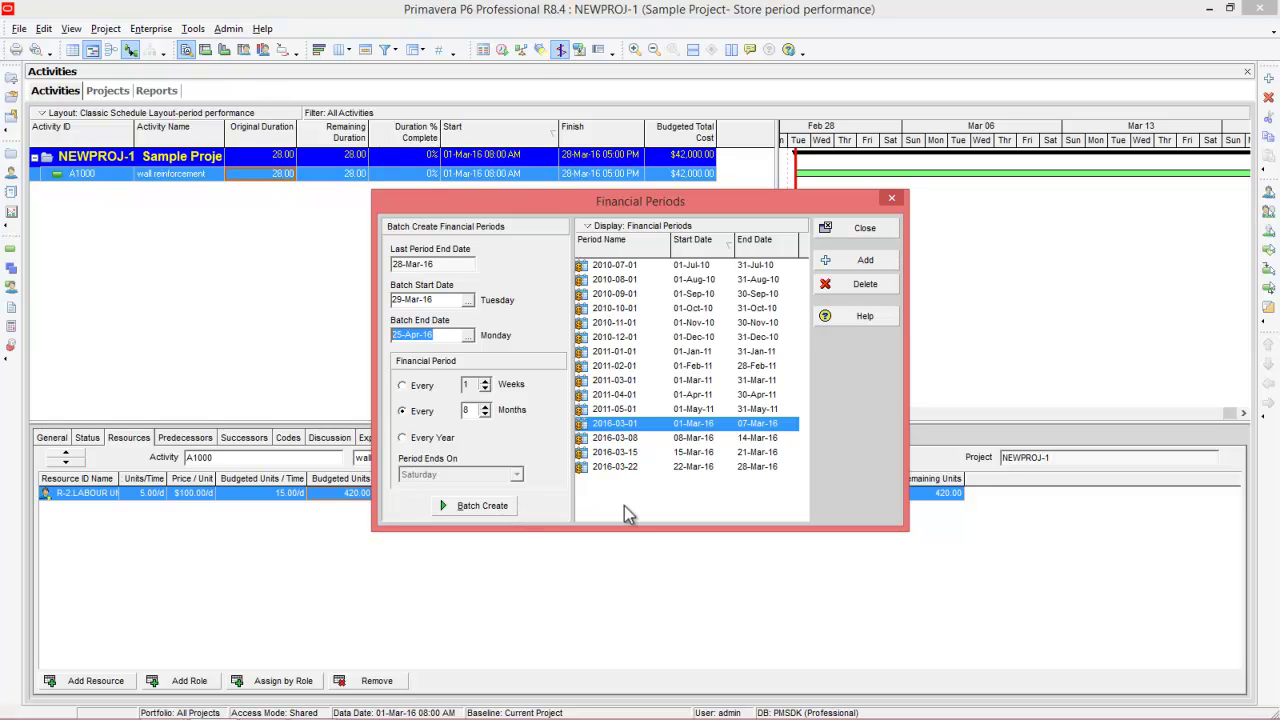
Rename the financial periods starting 01-Mar-16 and 08-Mar-16 as WEEK 1 and WEEK 2.
left_click(641, 424)
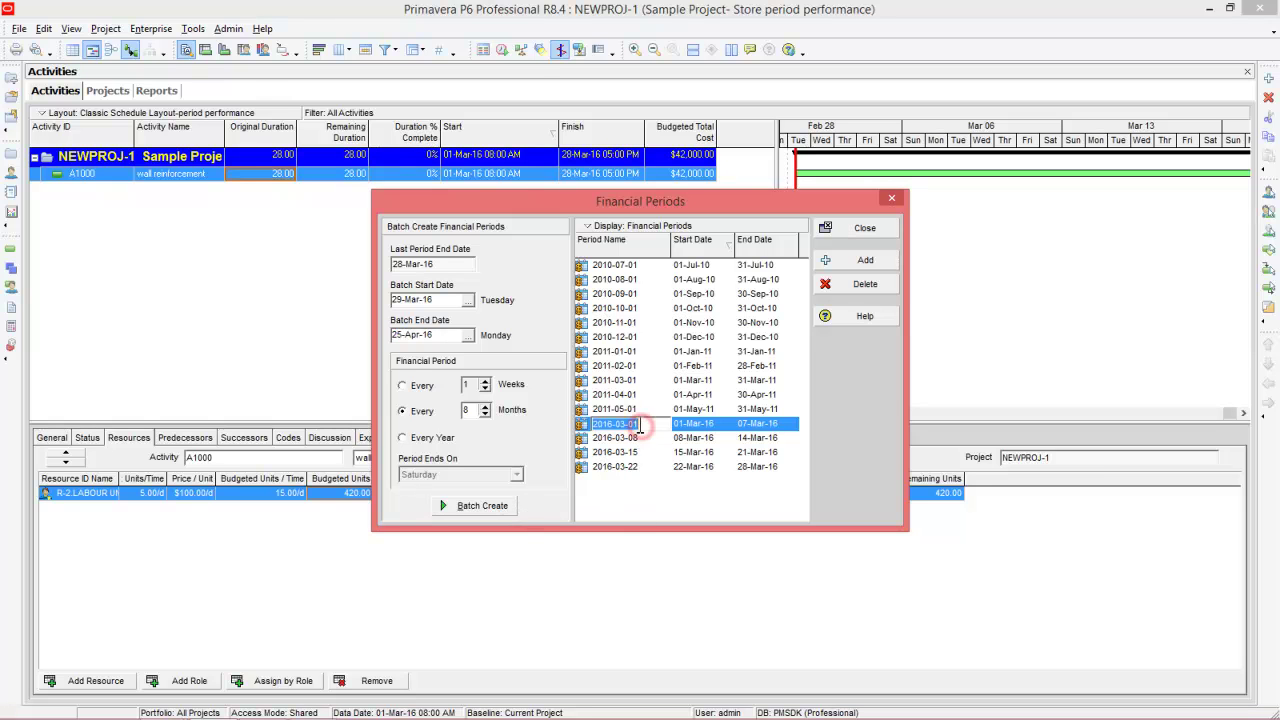
type("W")
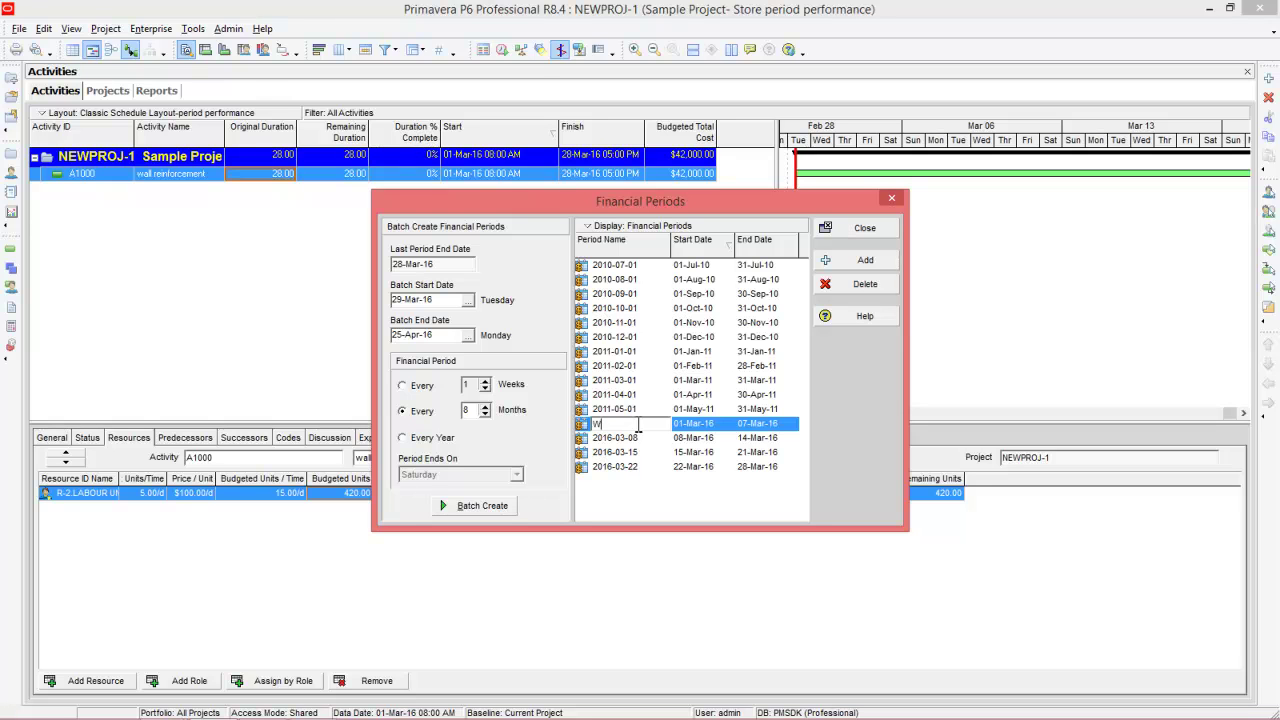
type("EEK 1")
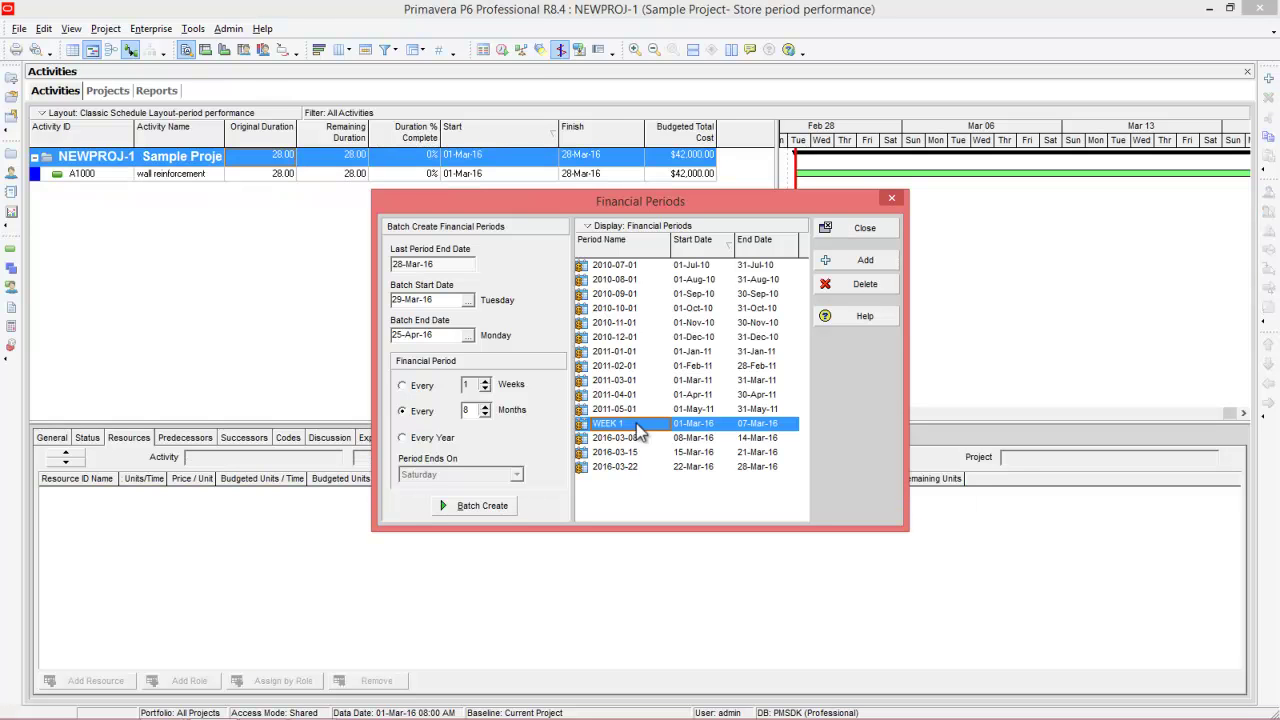
left_click(655, 442)
type("WEEK 2")
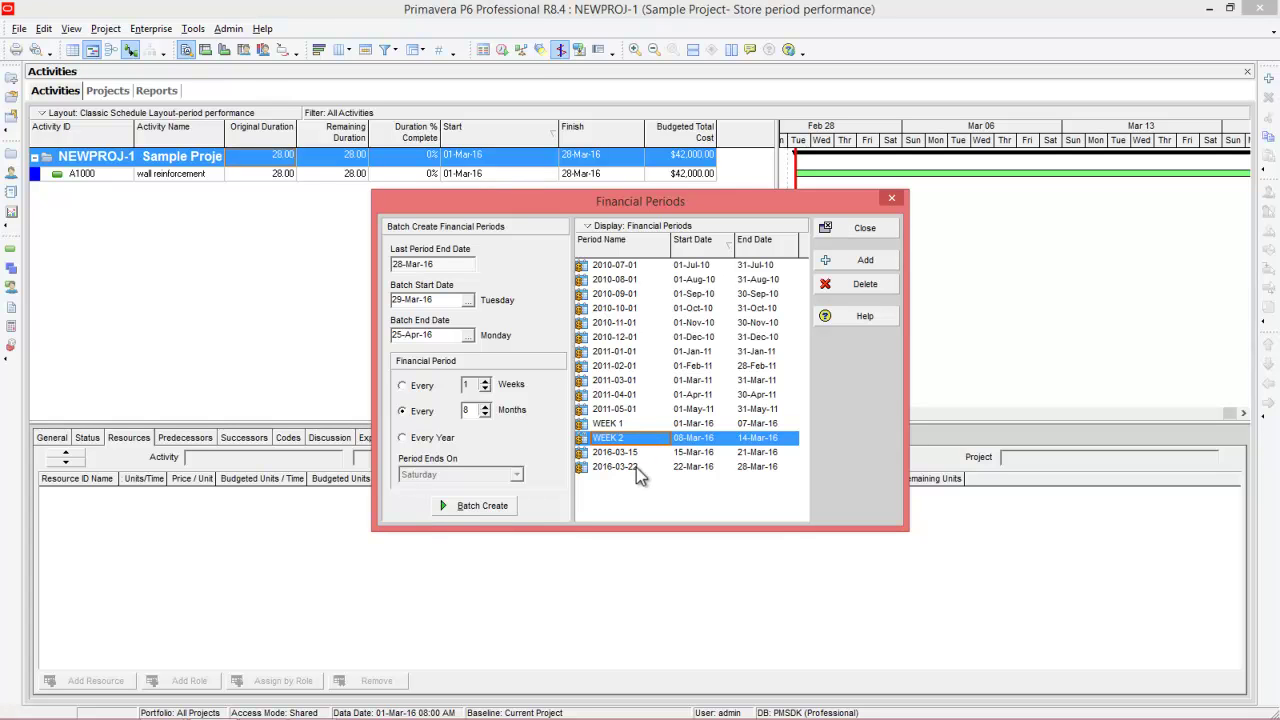
Rename the financial periods starting 15-Mar-16 and 22-Mar-16 as WEEK 3 and WEEK 4, and close the financial periods dialog.
left_click(638, 454)
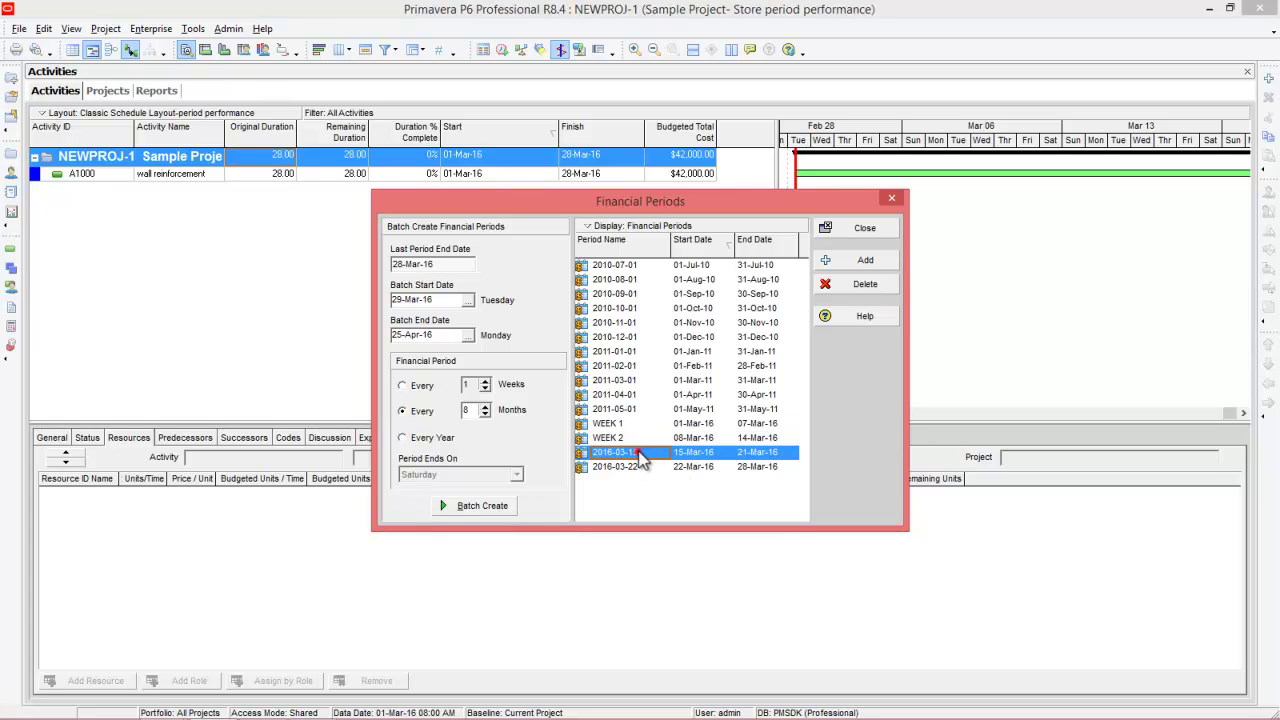
type("W")
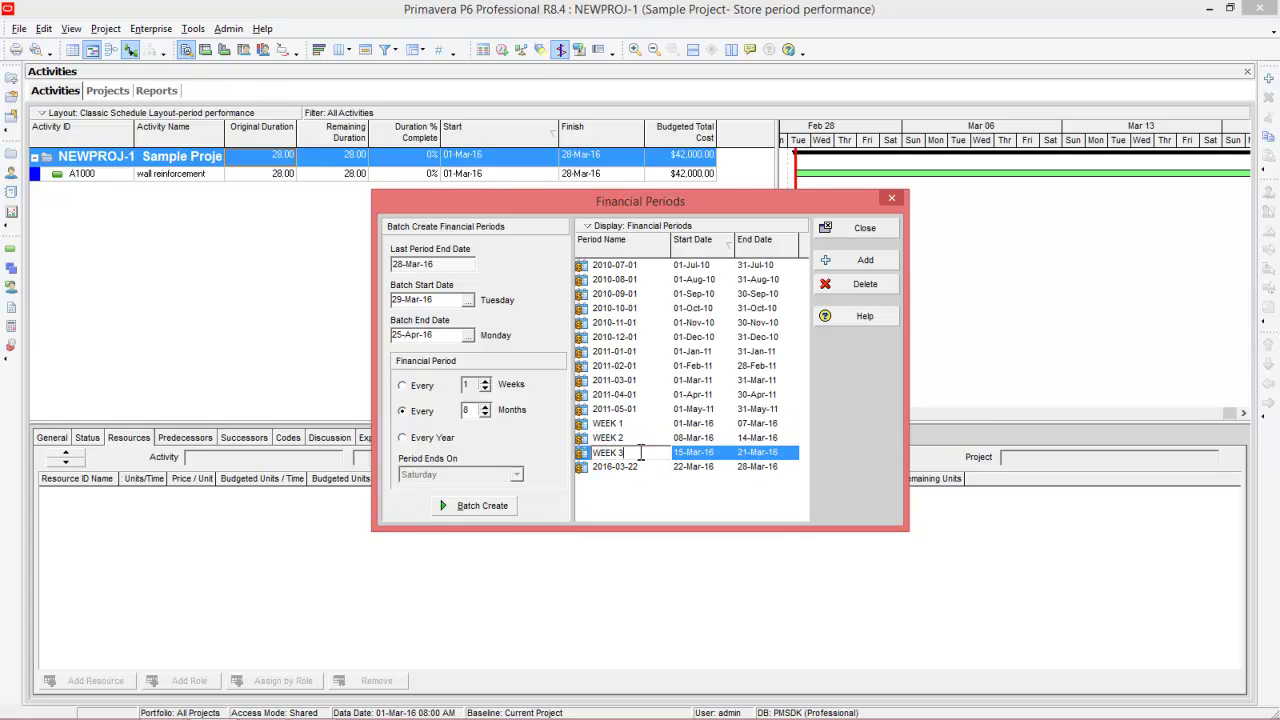
type("EEK 3")
left_click(640, 468)
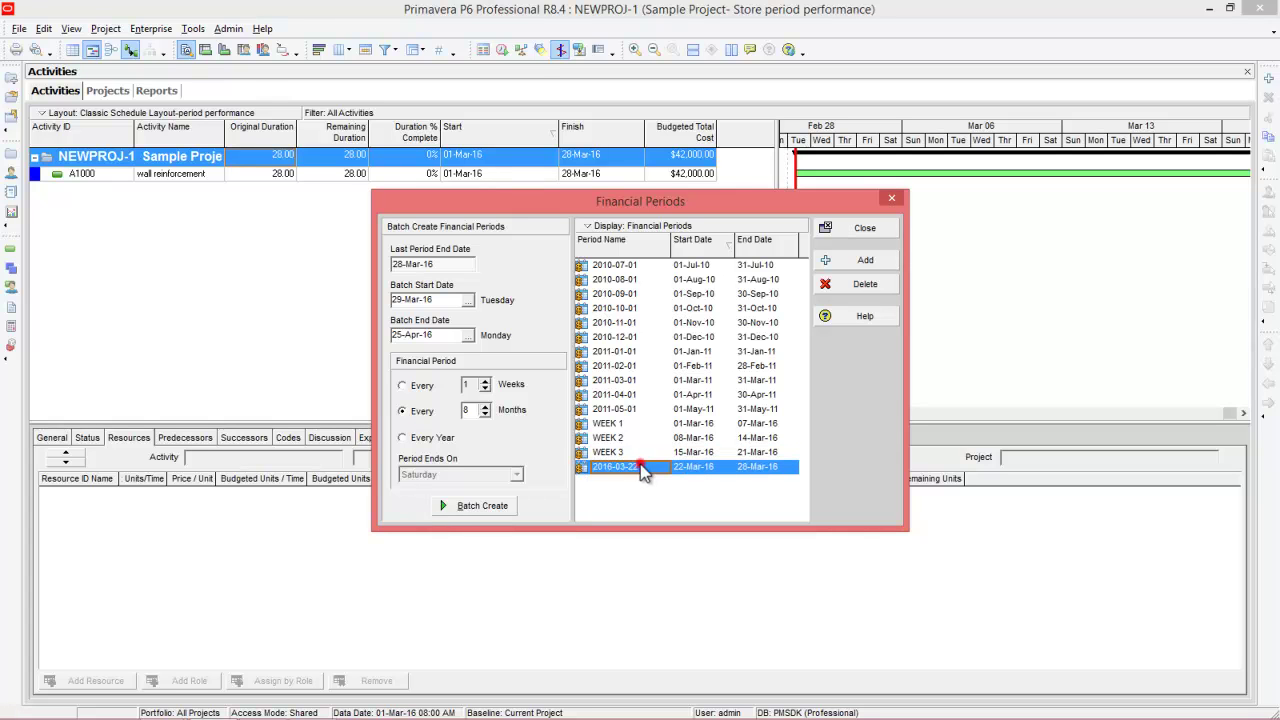
type("WEEK 4")
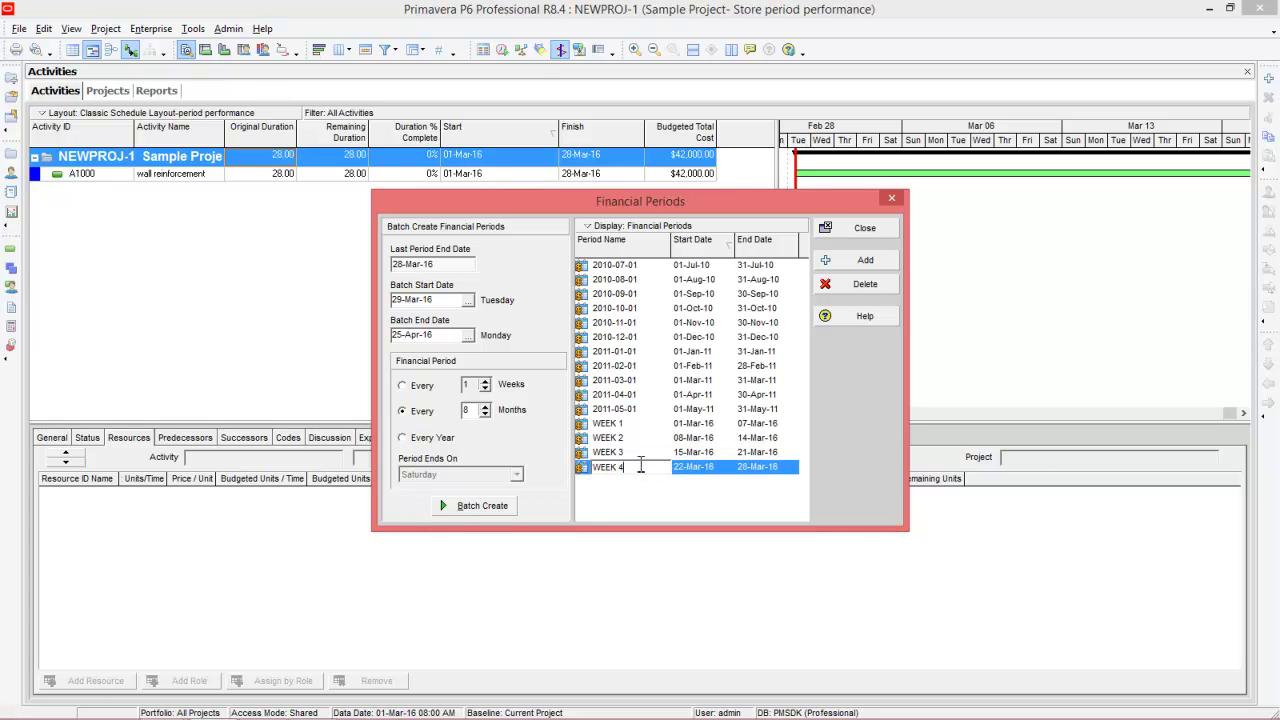
key("Return")
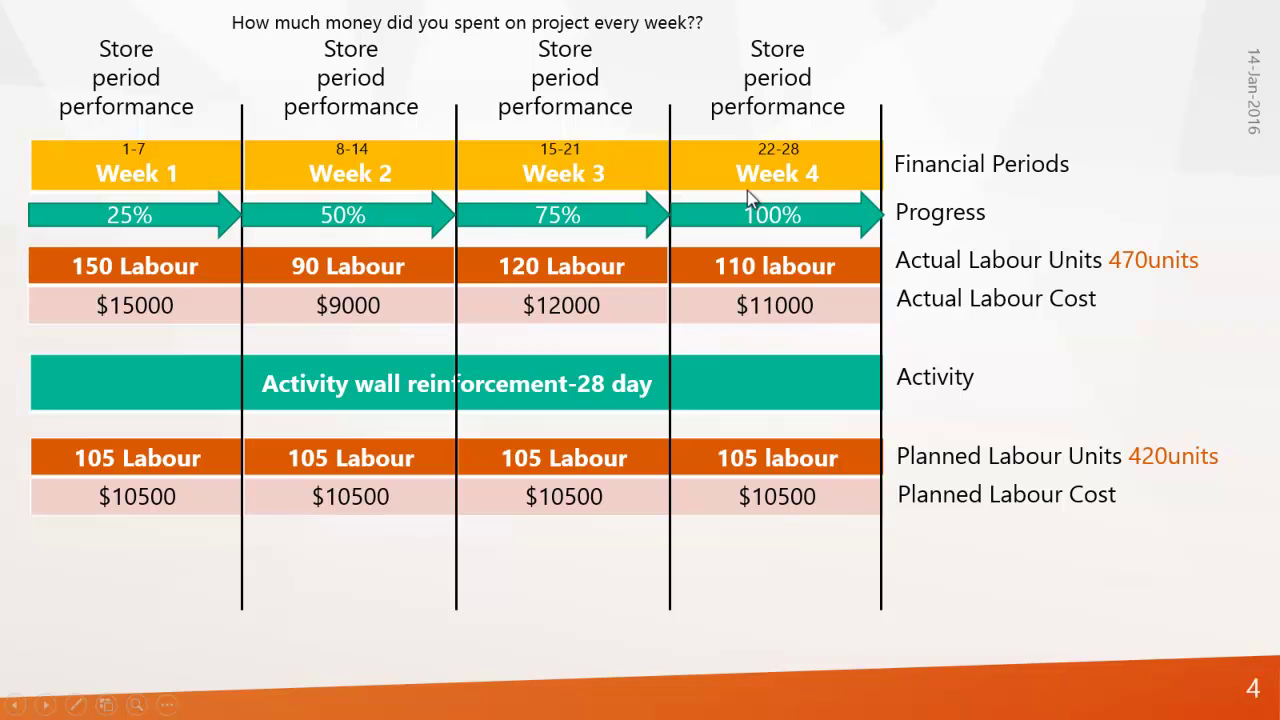
key("alt+Tab")
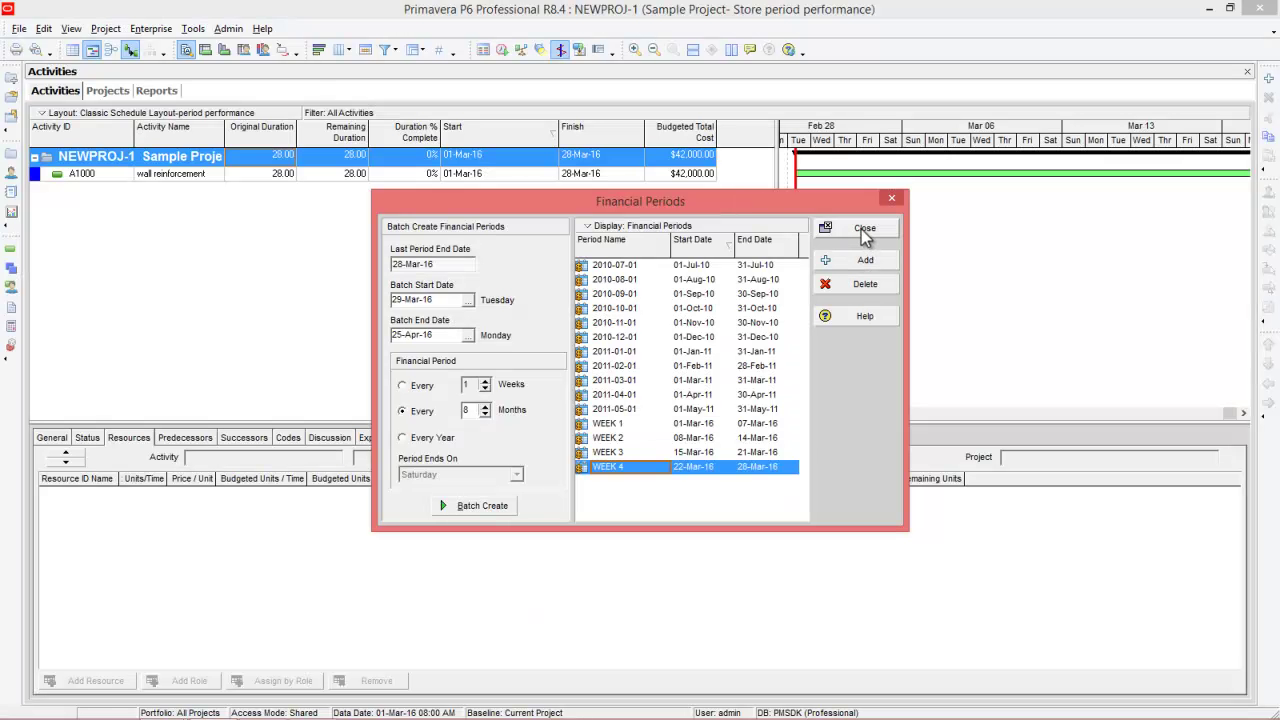
left_click(865, 230)
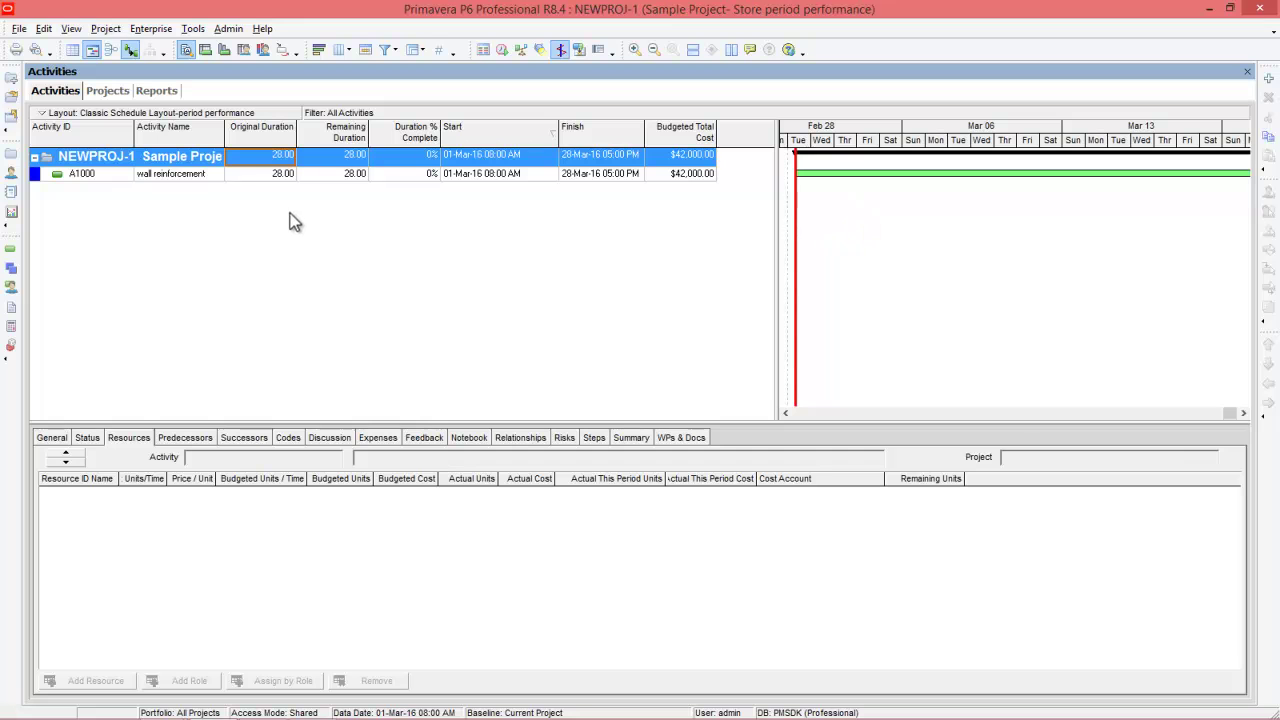
In the user preferences, set the financial periods to view in columns from WEEK 1 to WEEK 4.
left_click(44, 28)
left_click(72, 88)
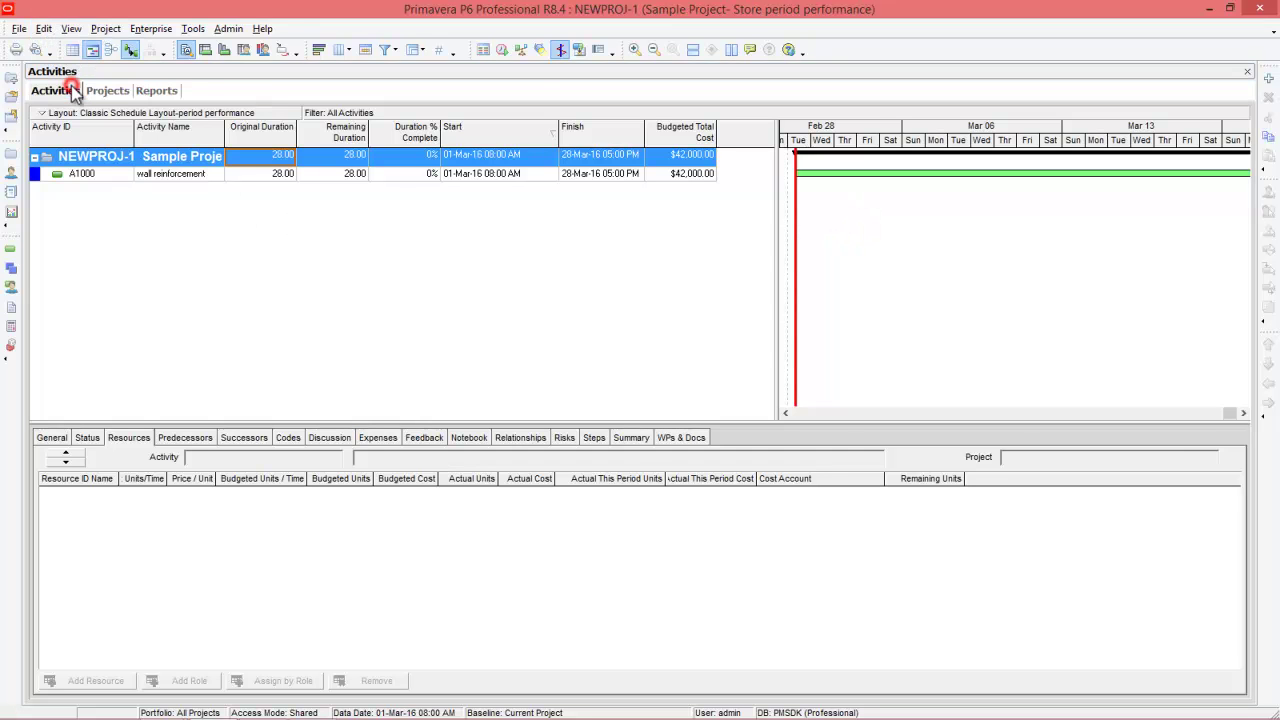
left_click(452, 231)
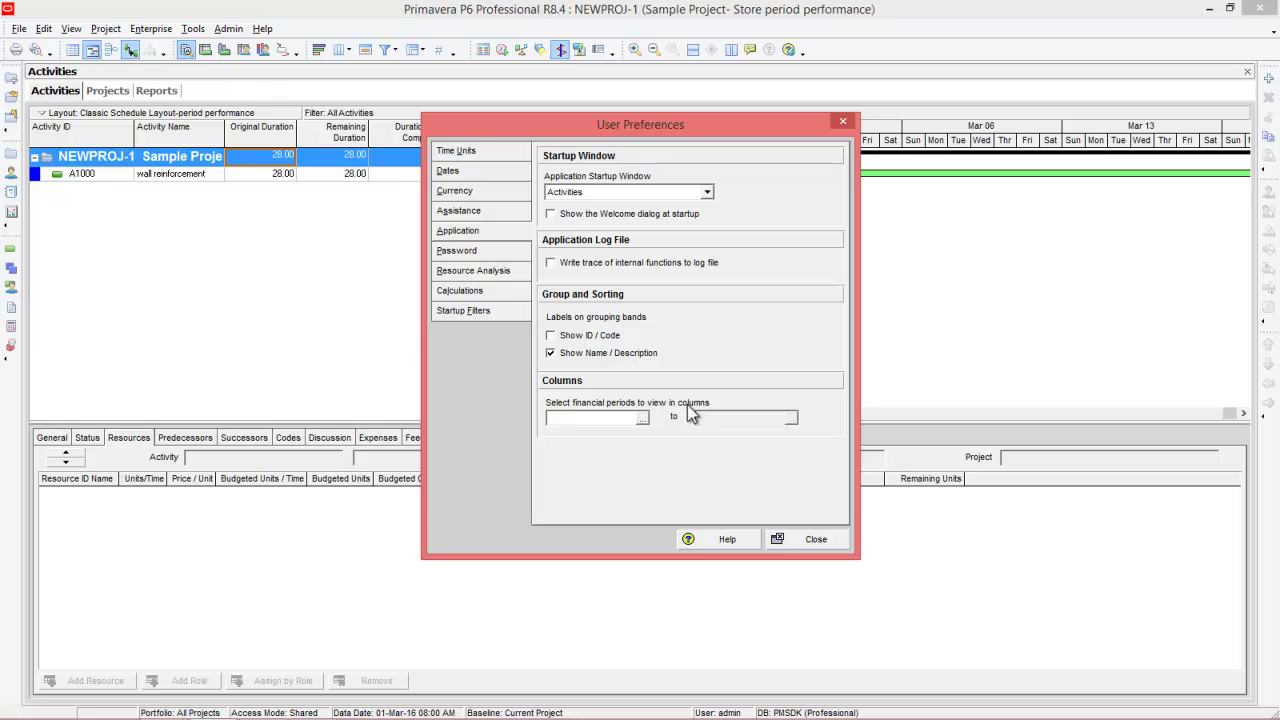
left_click(643, 418)
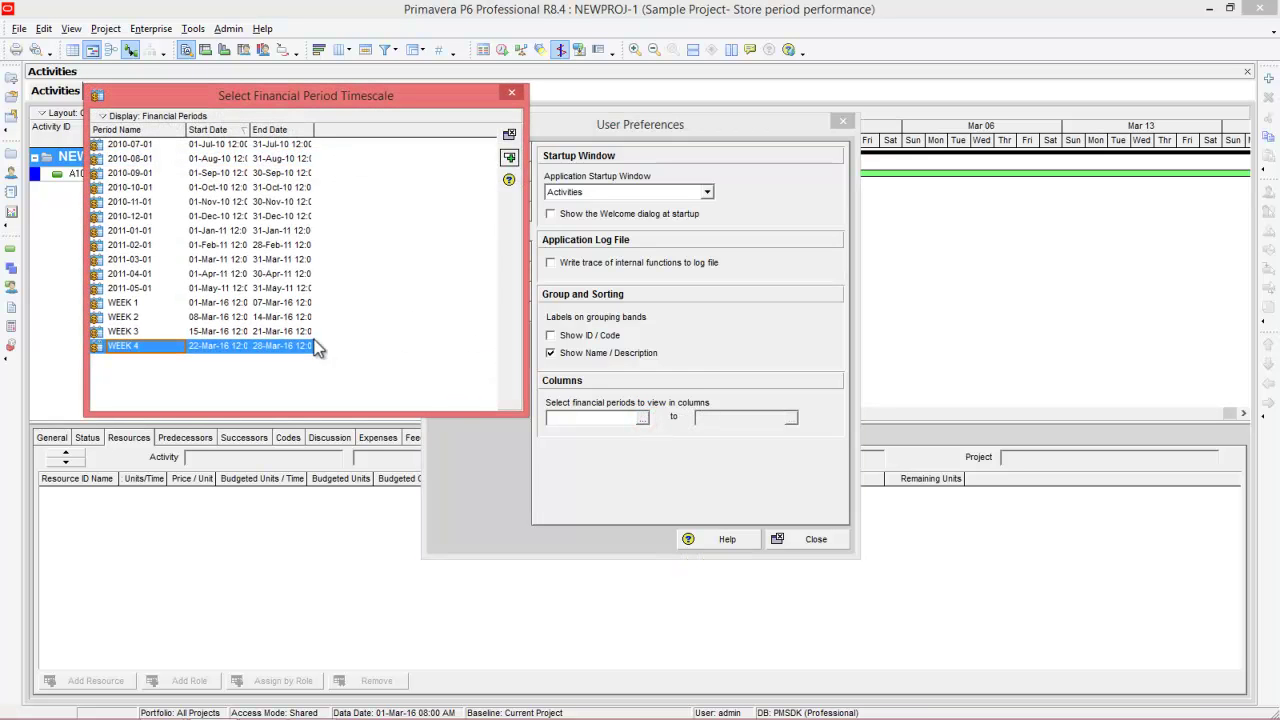
double_click(154, 303)
left_click(792, 419)
double_click(175, 346)
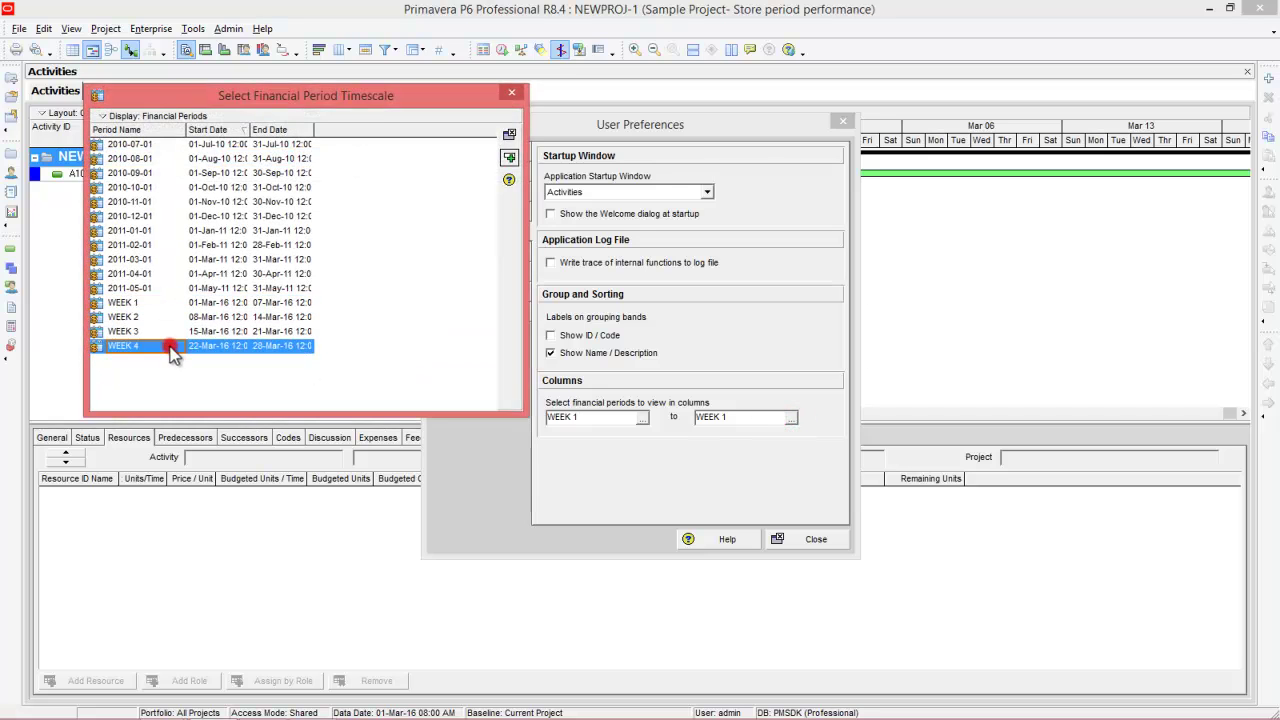
left_click(813, 540)
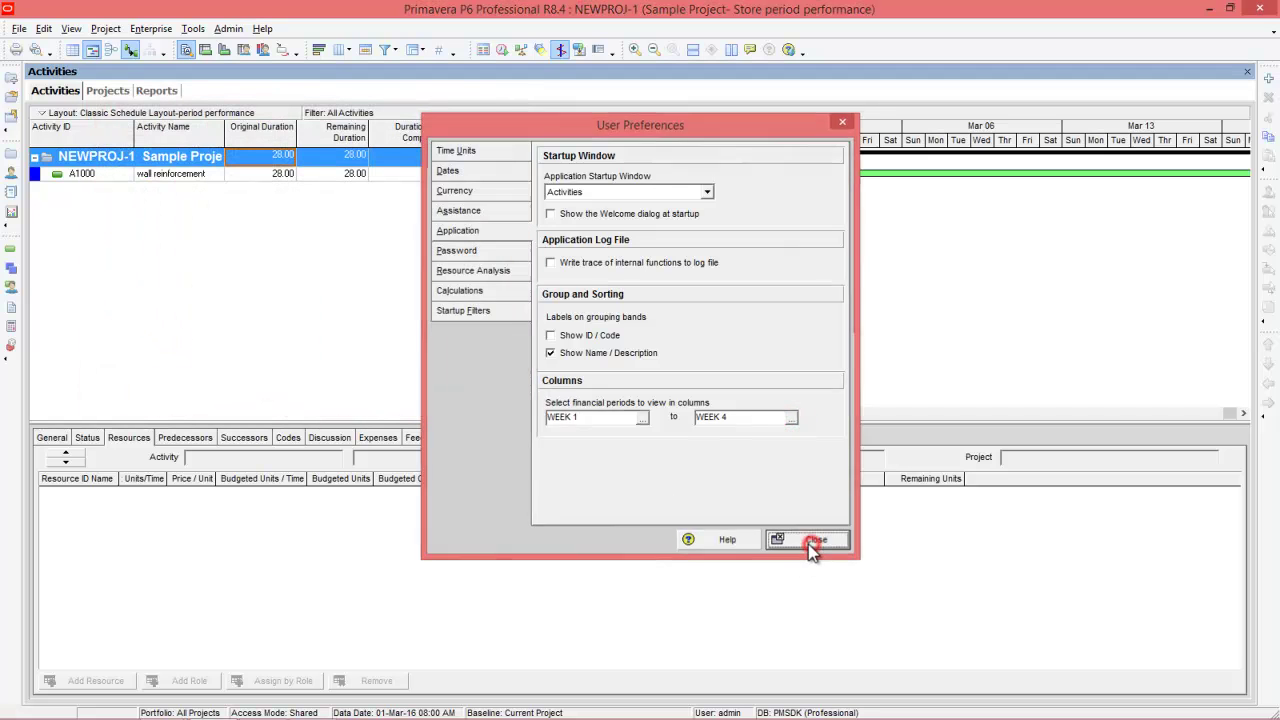
Add the Actual Labor Cost and Actual Labor Units columns for WEEK 1 and WEEK 2 after Budgeted Total Cost.
right_click(489, 235)
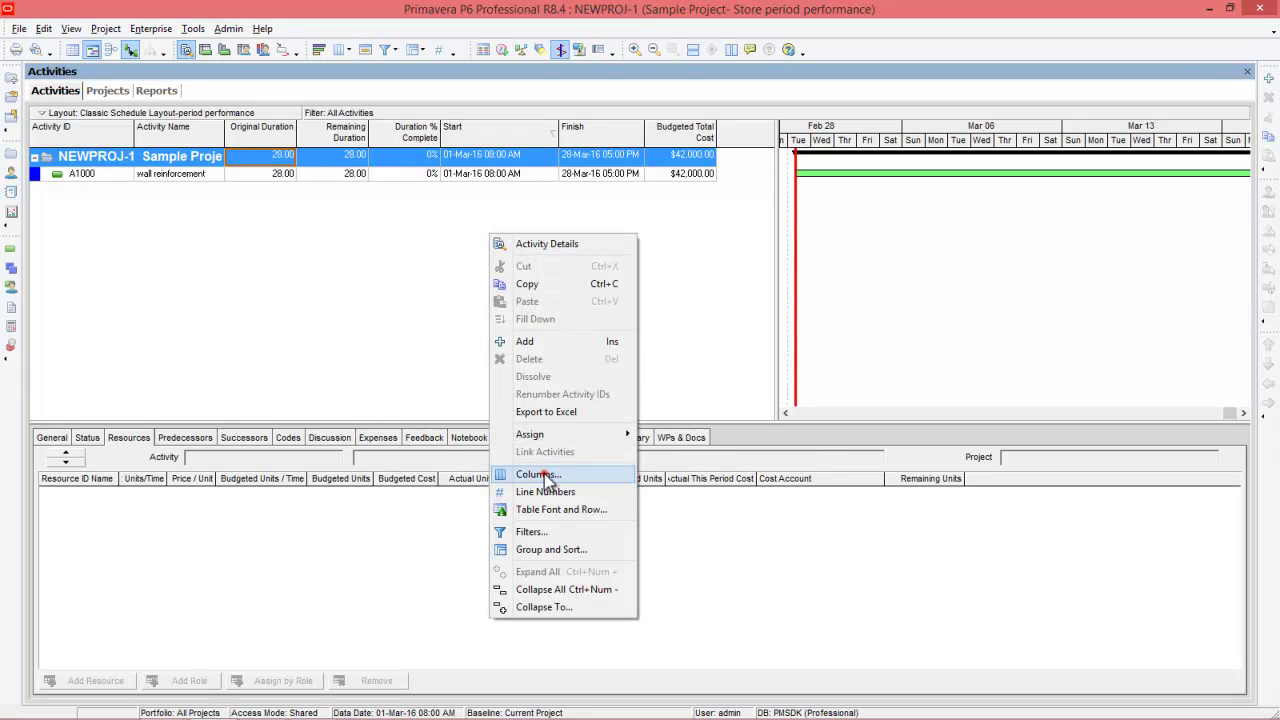
left_click(544, 476)
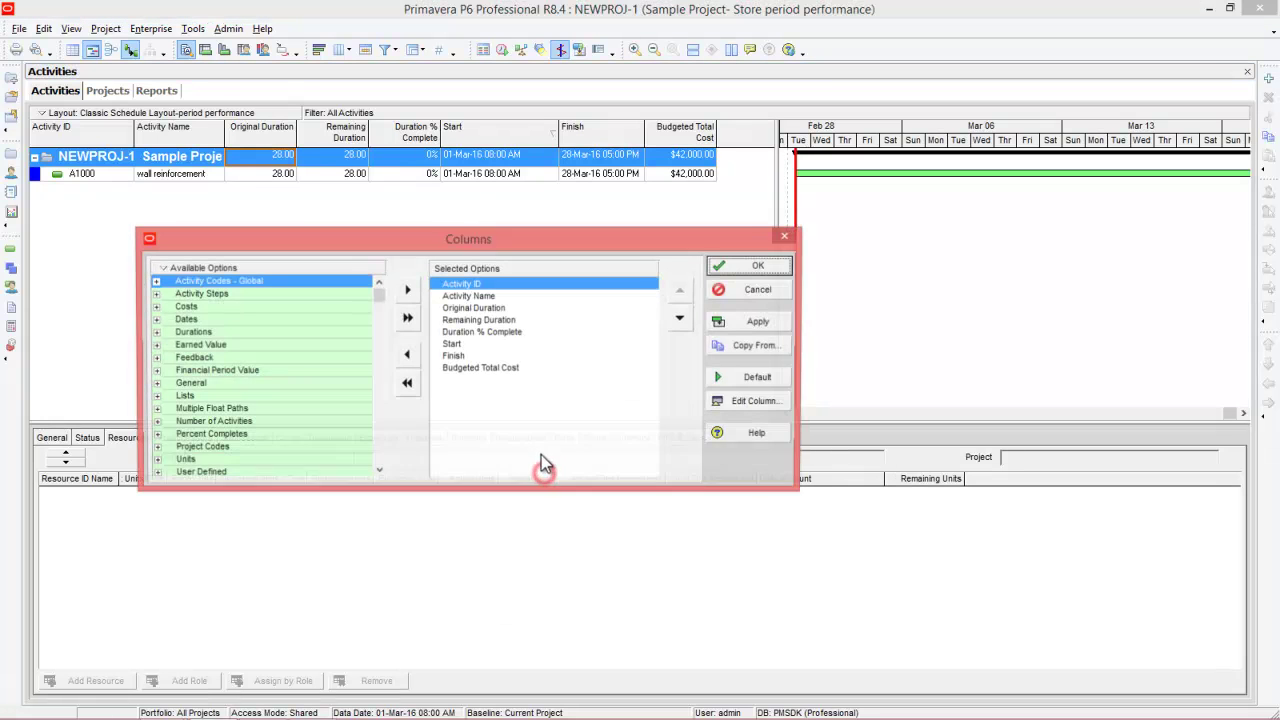
left_click(155, 371)
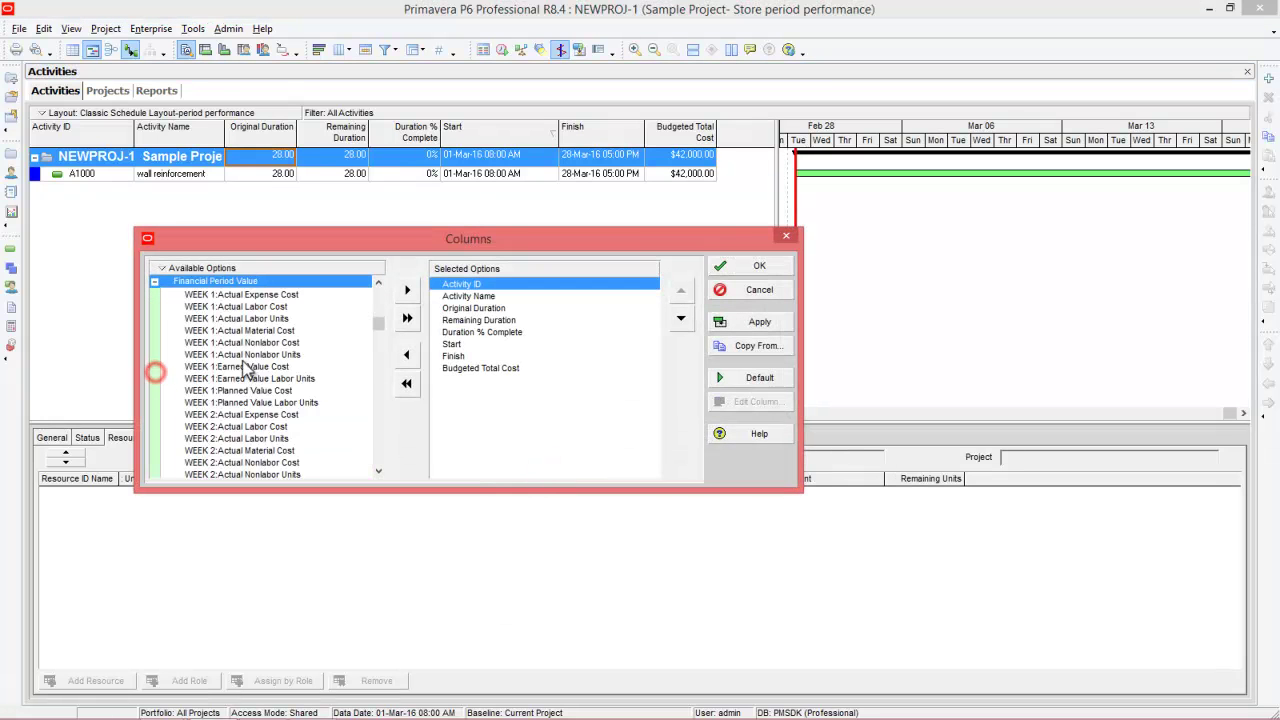
left_click(451, 370)
double_click(245, 307)
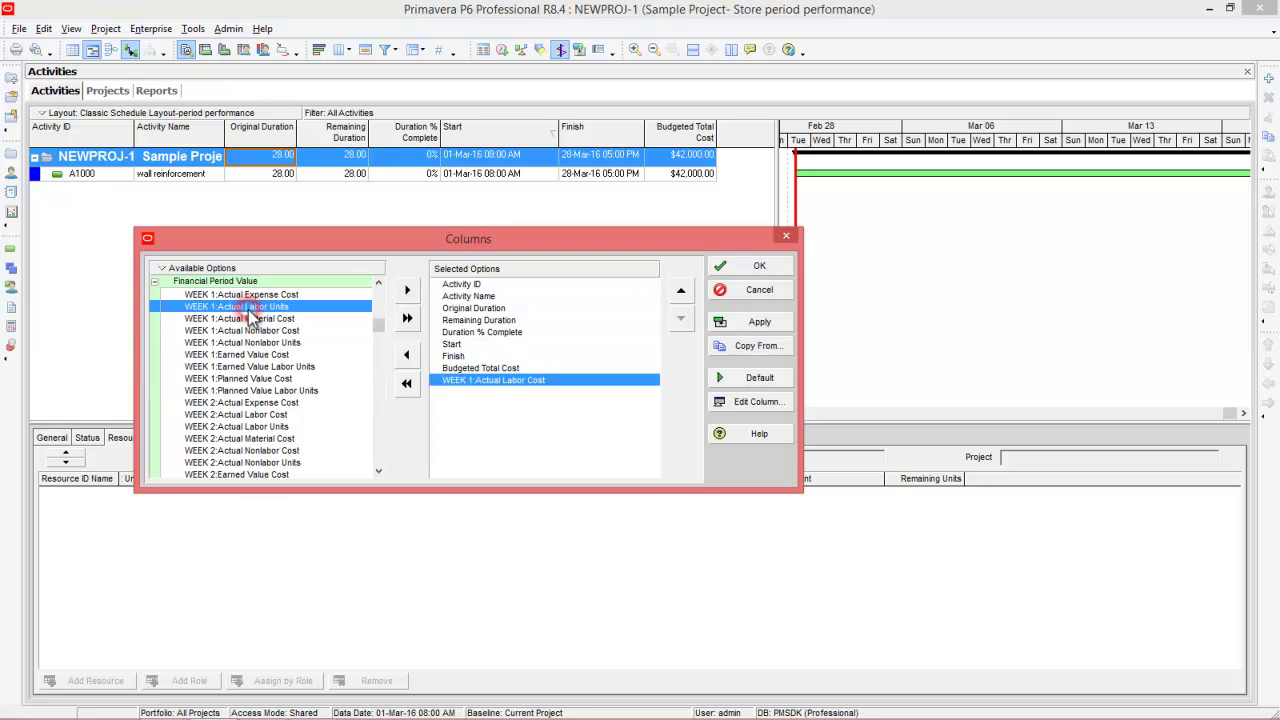
double_click(249, 307)
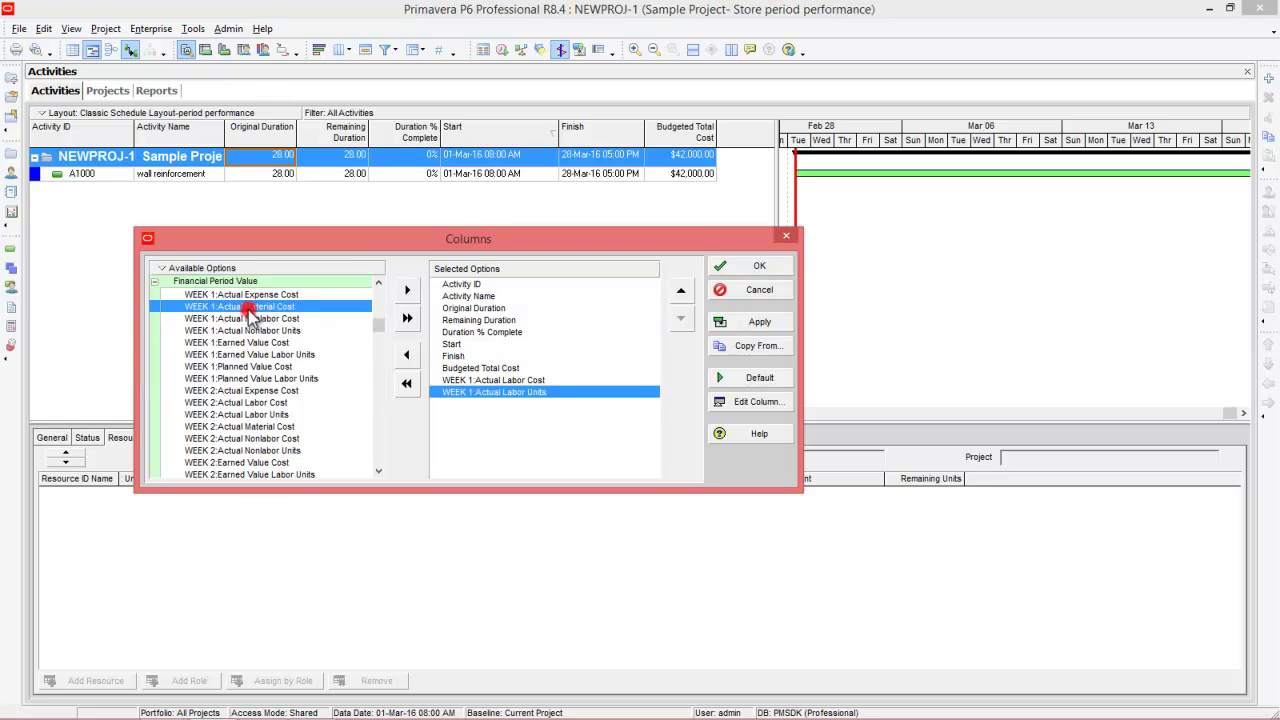
double_click(251, 404)
double_click(251, 404)
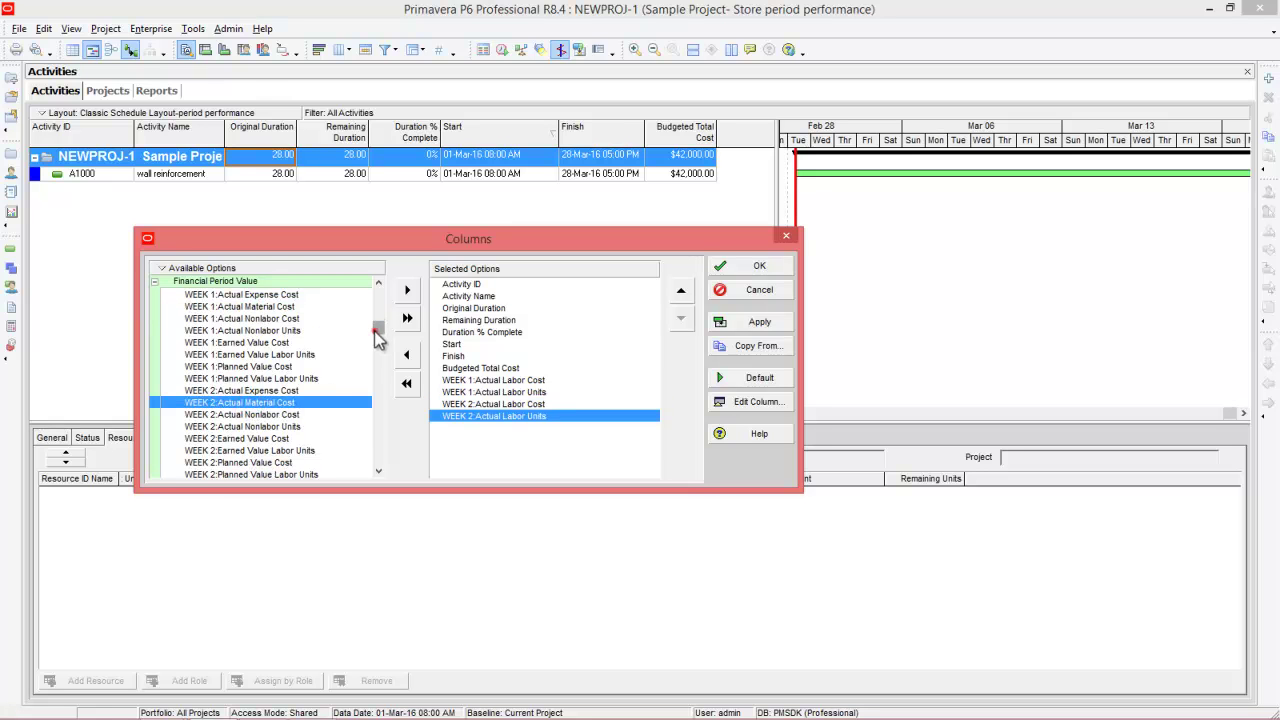
Add the Actual Labor Cost and Actual Labor Units columns for WEEK 3 and WEEK 4, and apply the column selection to the activity table.
left_click_drag(377, 338, 374, 380)
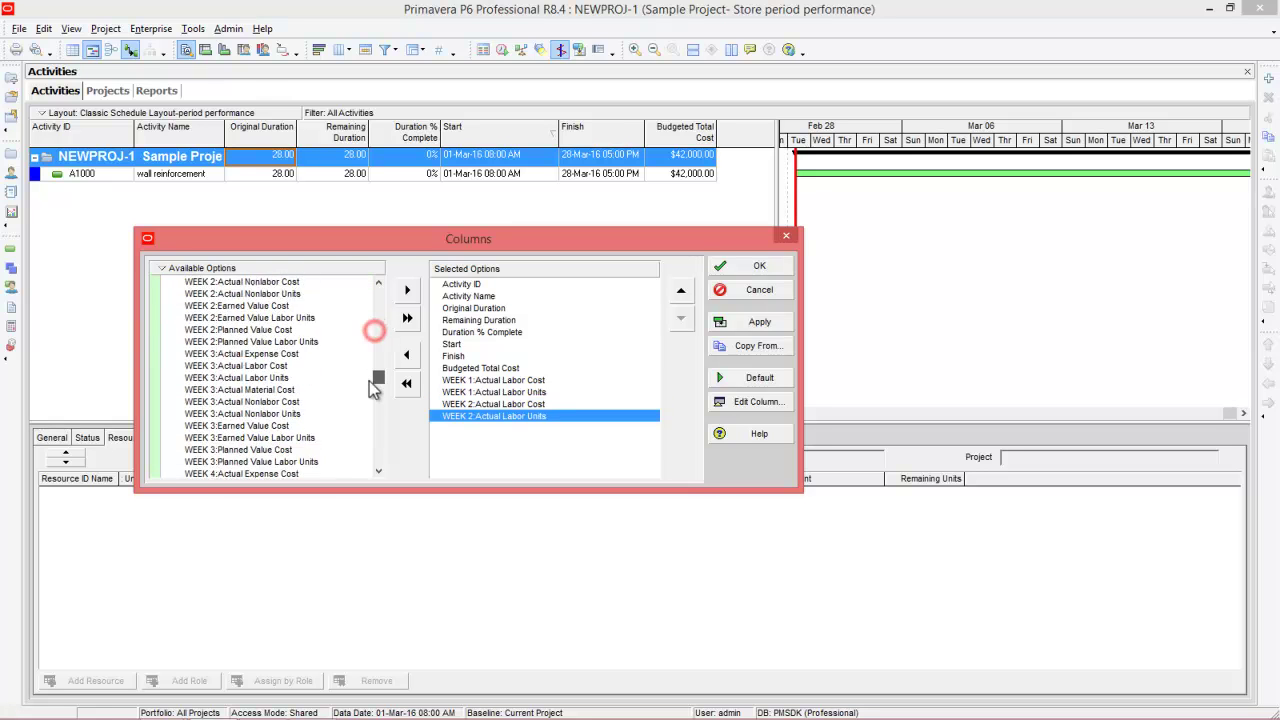
double_click(266, 366)
double_click(266, 366)
left_click_drag(380, 390, 380, 425)
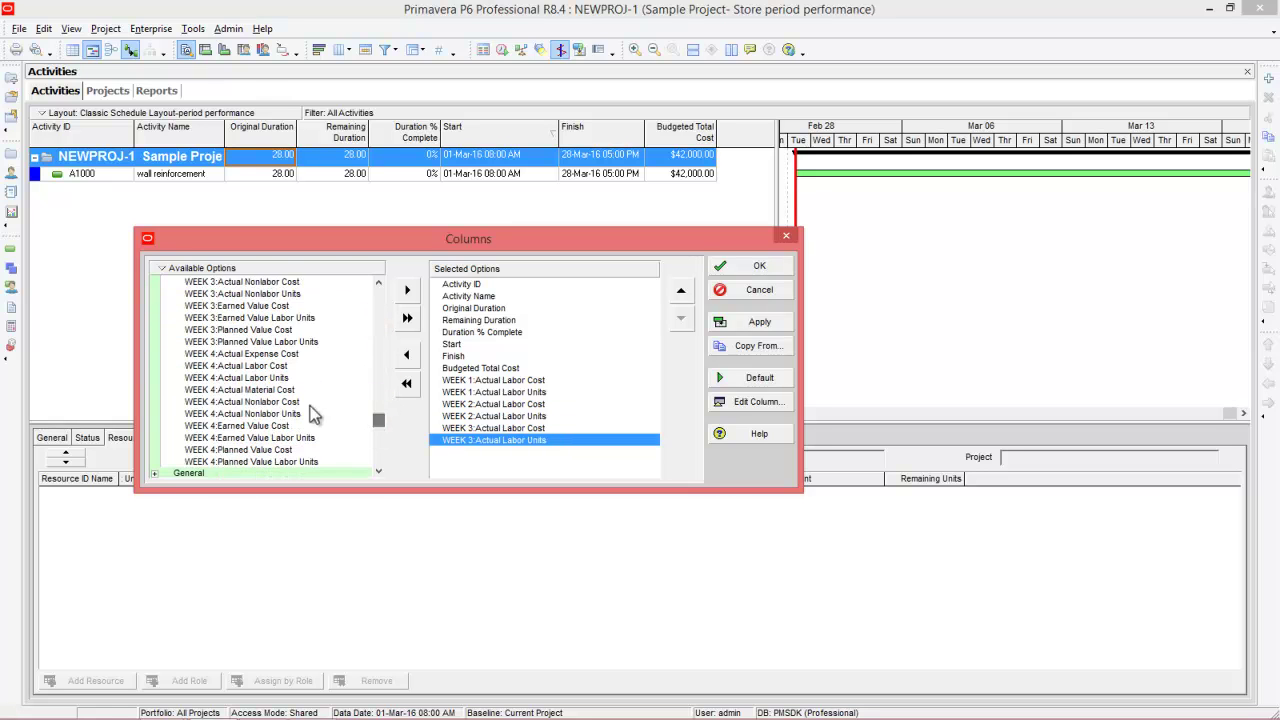
double_click(256, 366)
double_click(258, 366)
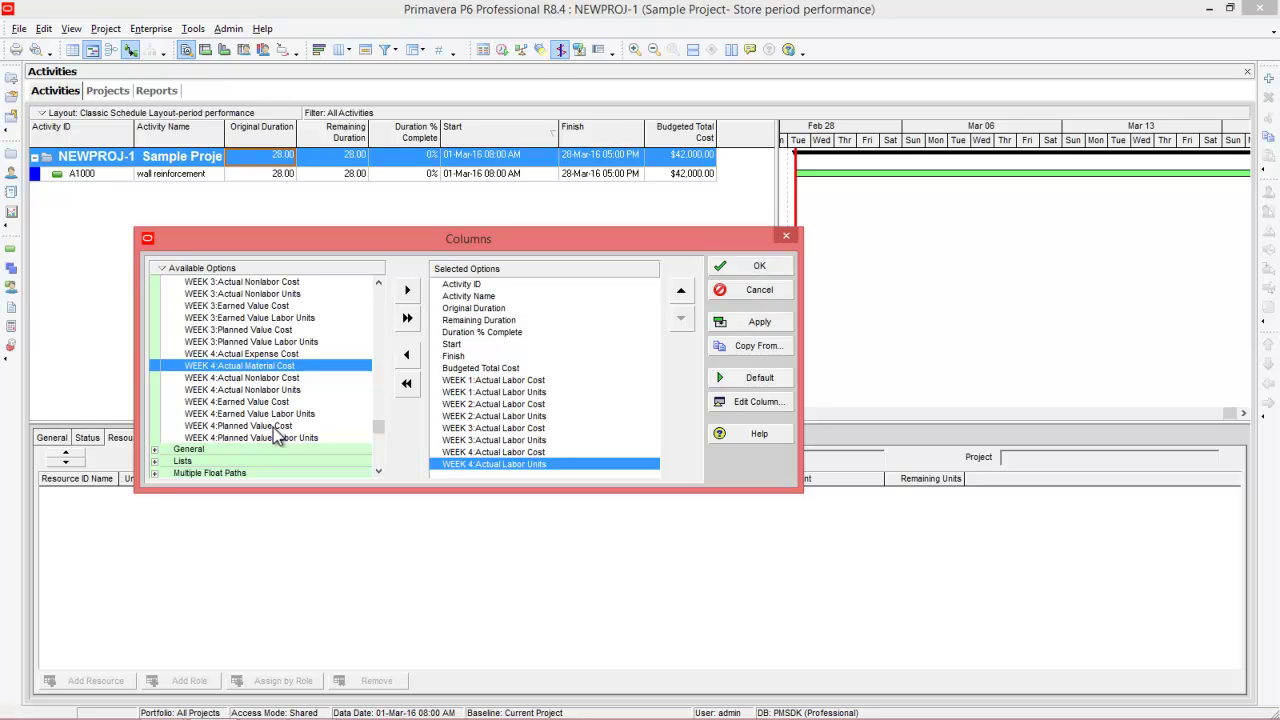
left_click(737, 267)
left_click_drag(777, 240, 1097, 234)
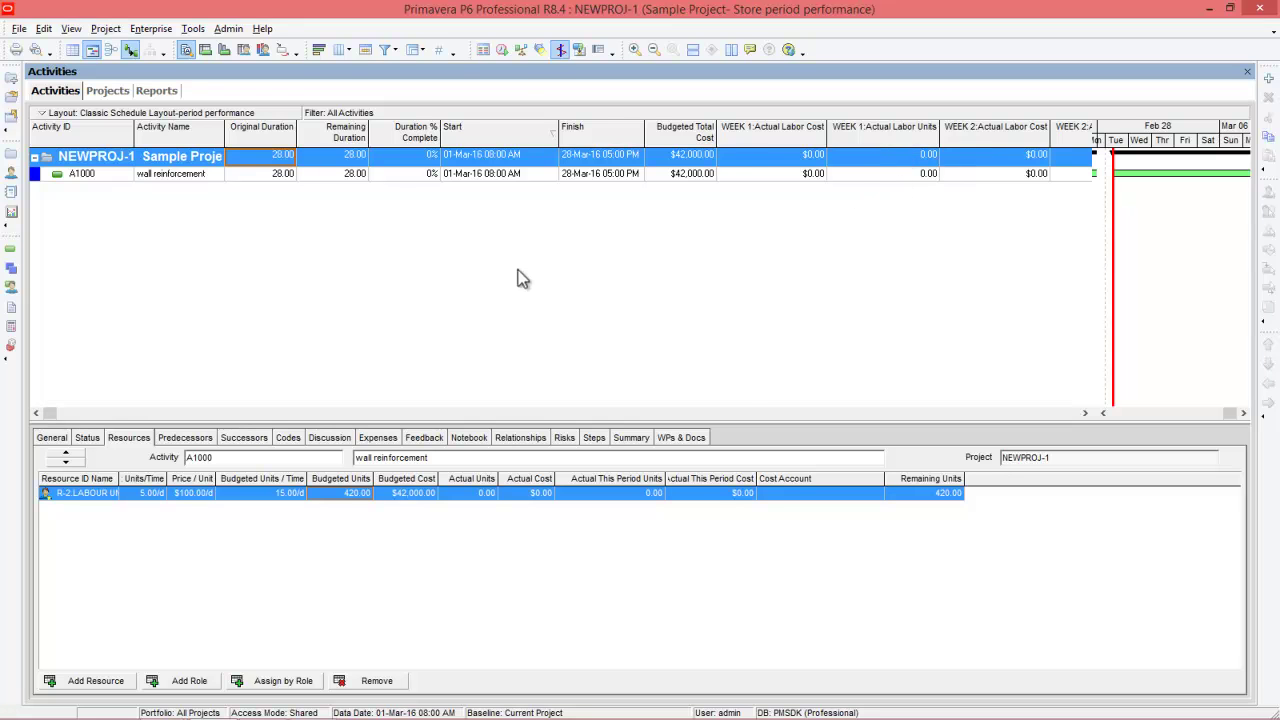
left_click_drag(1099, 208, 733, 208)
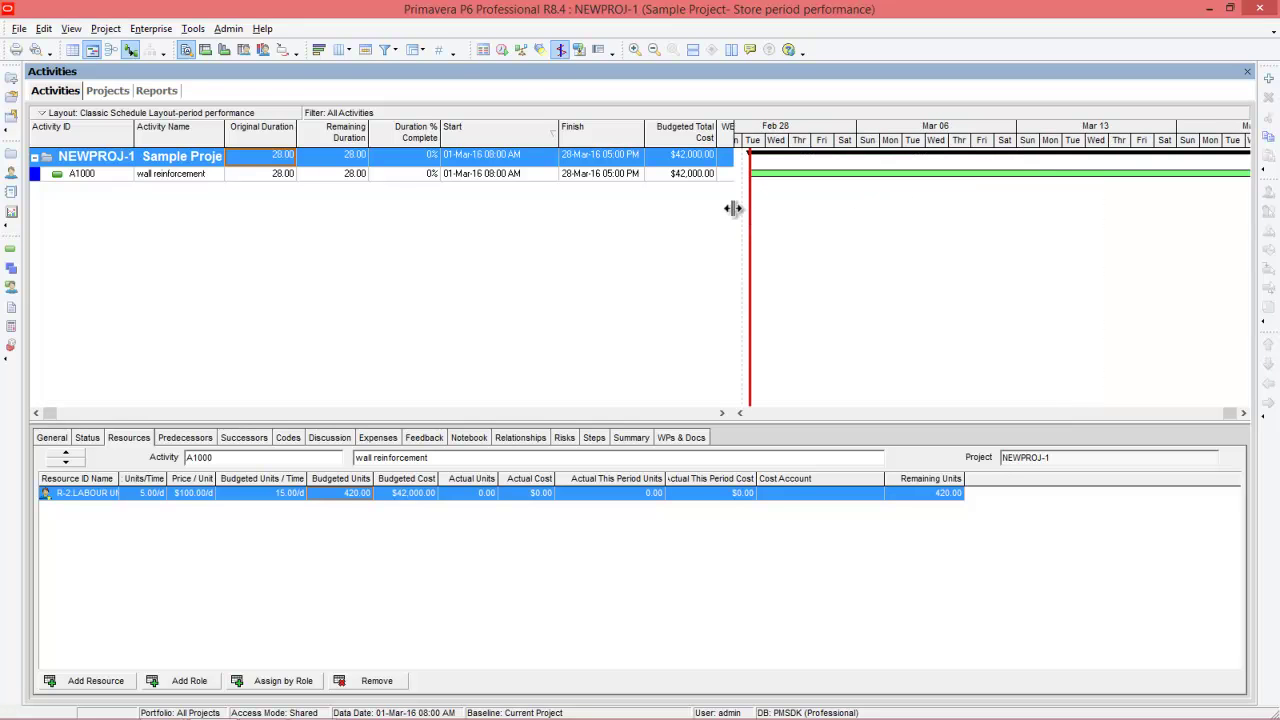
Schedule the project and compress the Gantt chart timescale to fit the whole activity bar.
left_click(504, 58)
left_click(790, 306)
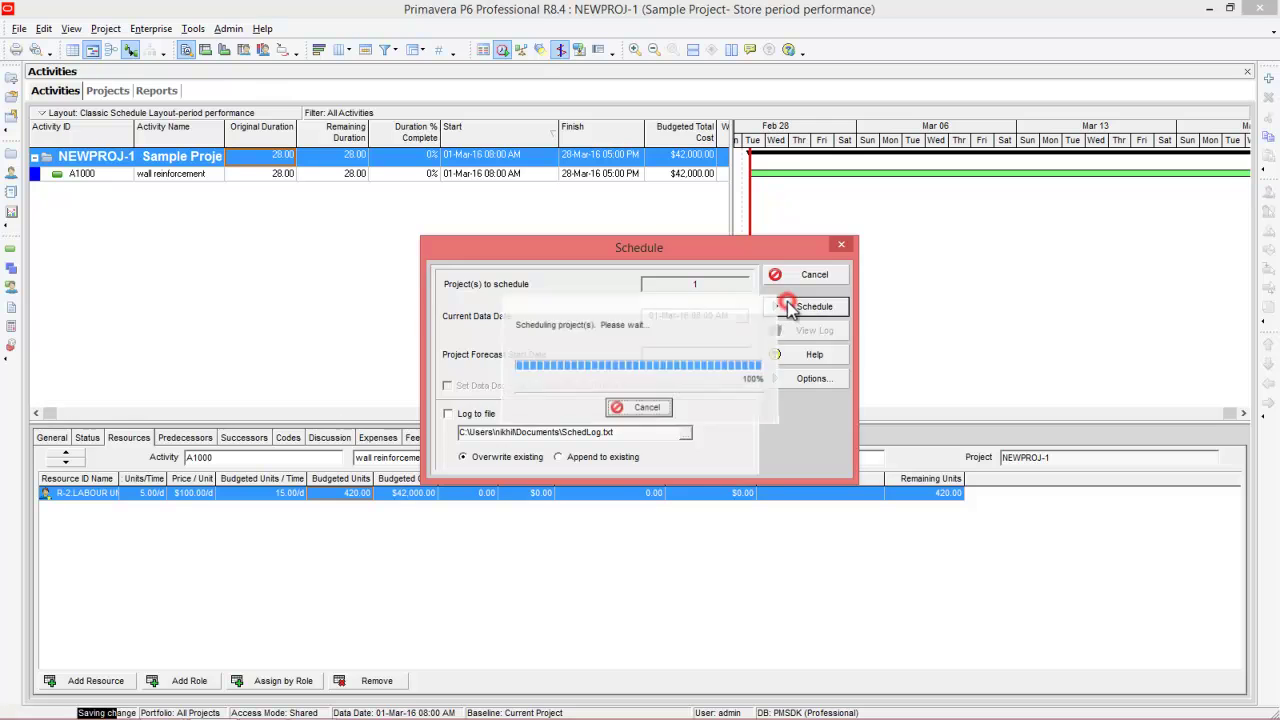
left_click_drag(943, 148, 858, 155)
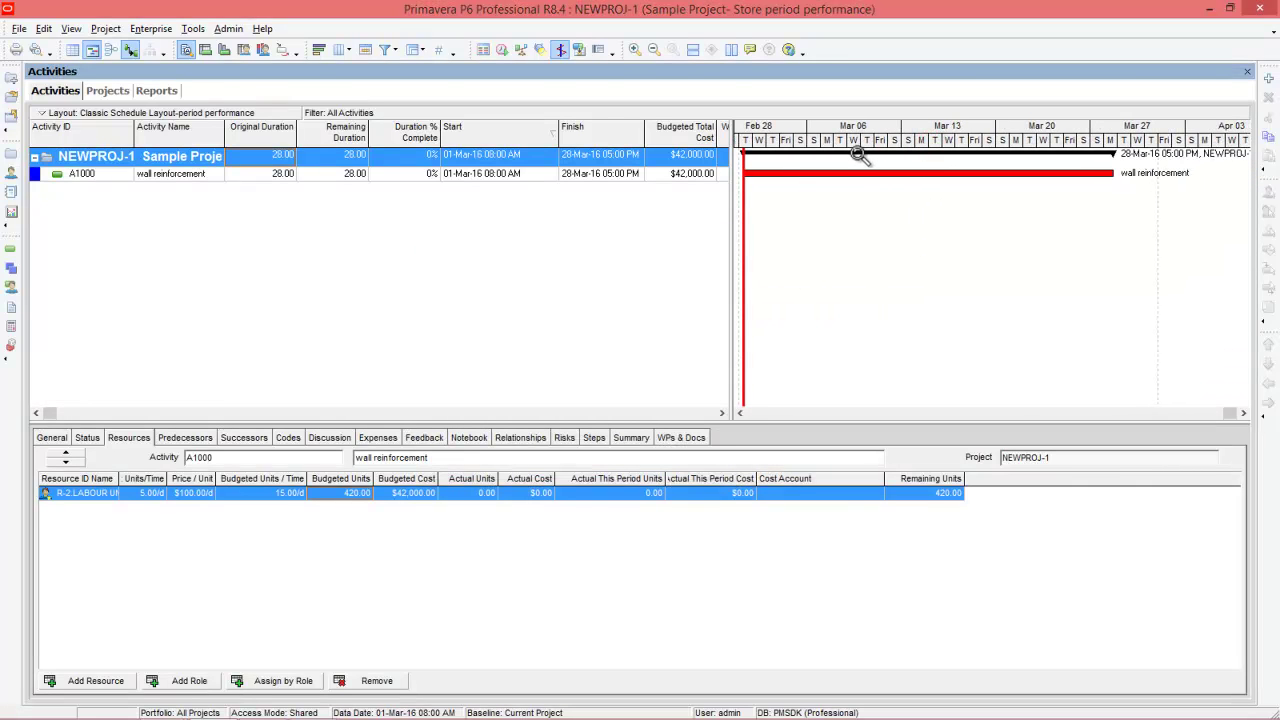
Save a copy of the current project as a new baseline.
left_click(112, 30)
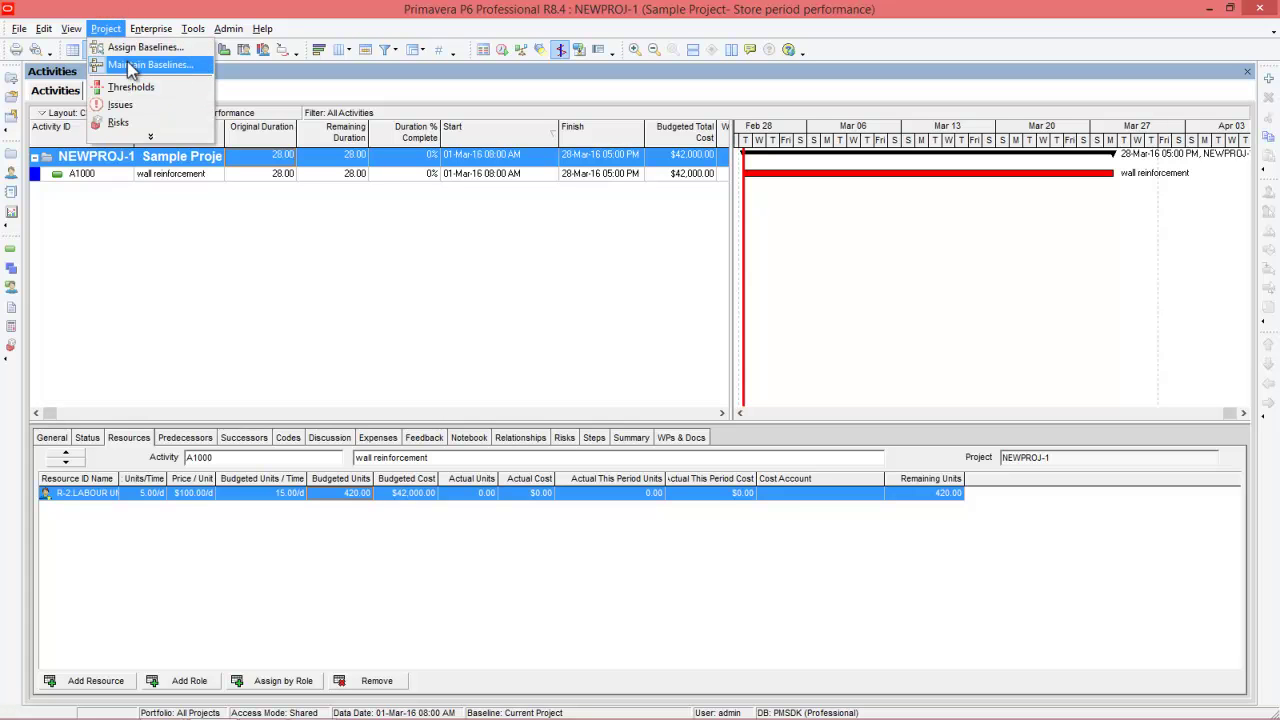
left_click(128, 63)
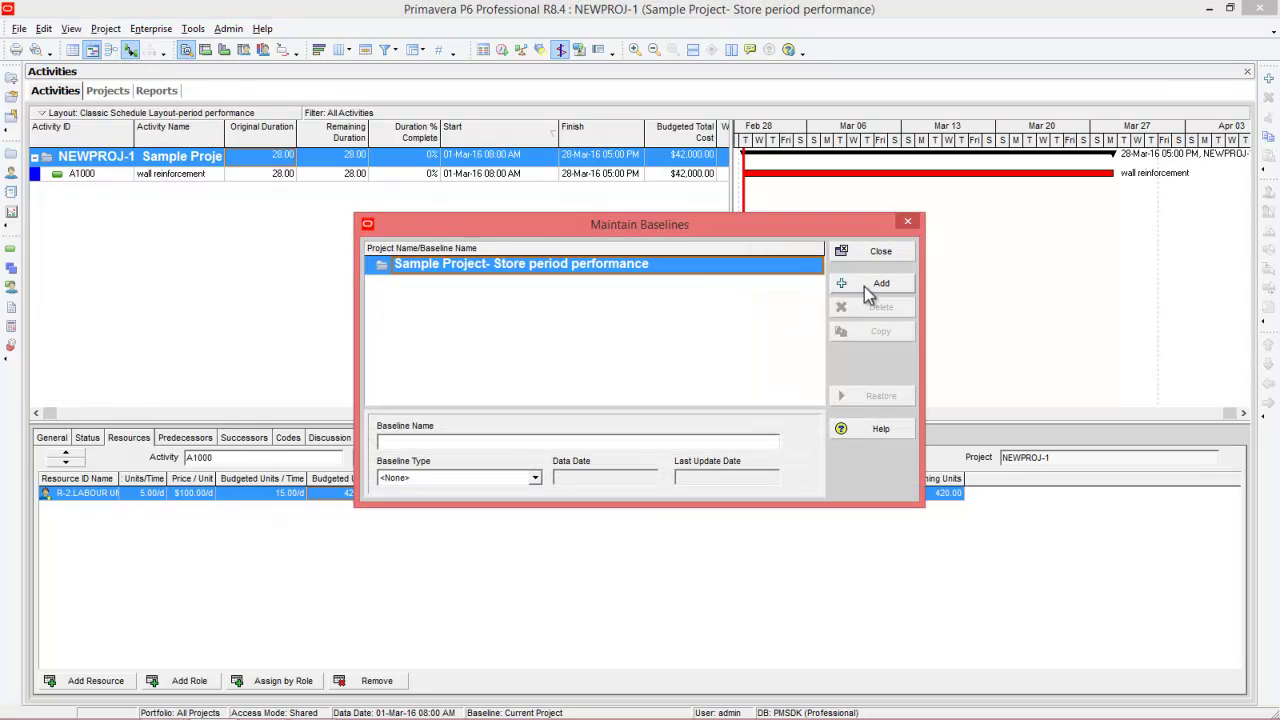
left_click(864, 286)
left_click(848, 326)
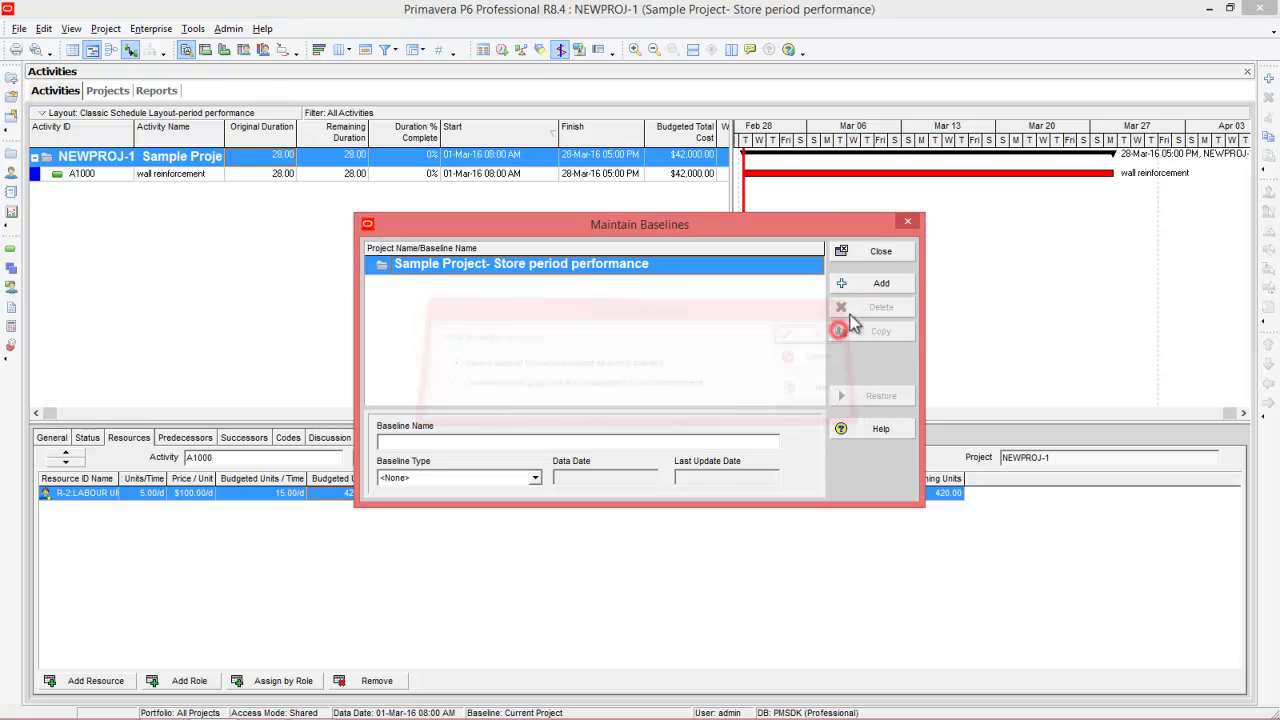
left_click(873, 254)
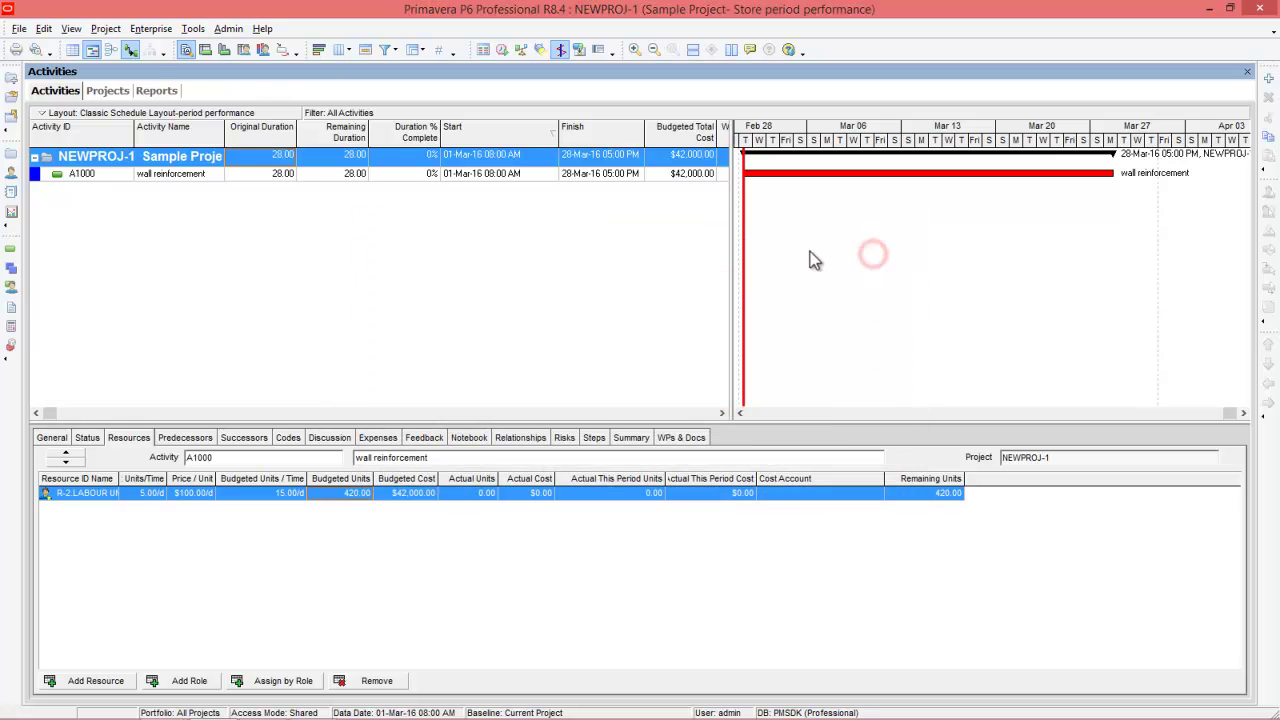
Assign the saved baseline "Sample Project- Store period performance - B1" as both the project baseline and the primary user baseline.
left_click(105, 29)
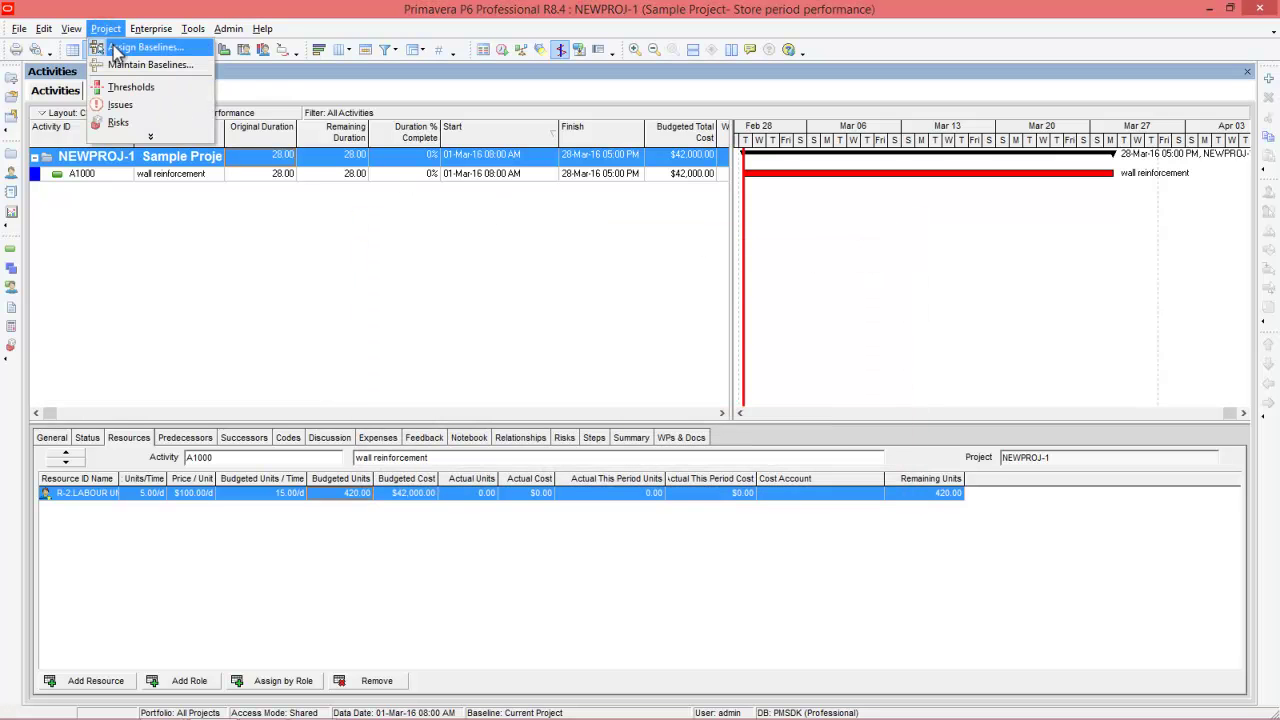
left_click(145, 47)
left_click(597, 317)
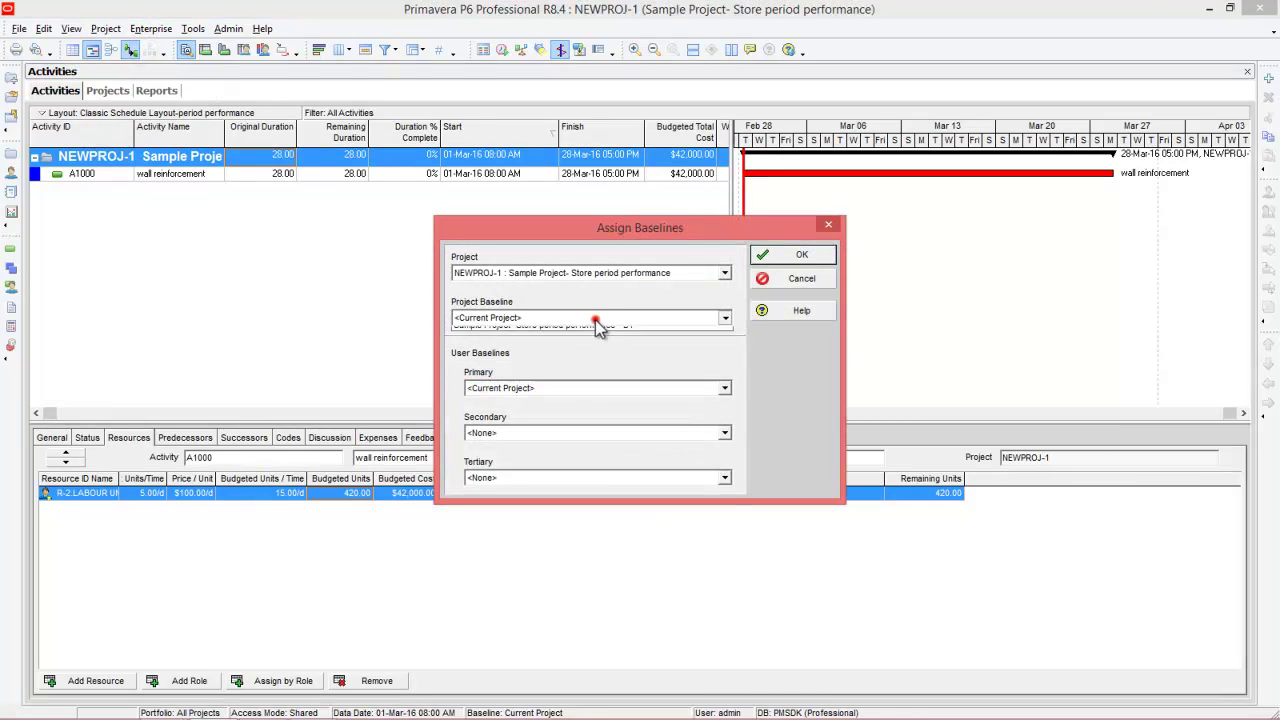
left_click(593, 340)
left_click(590, 387)
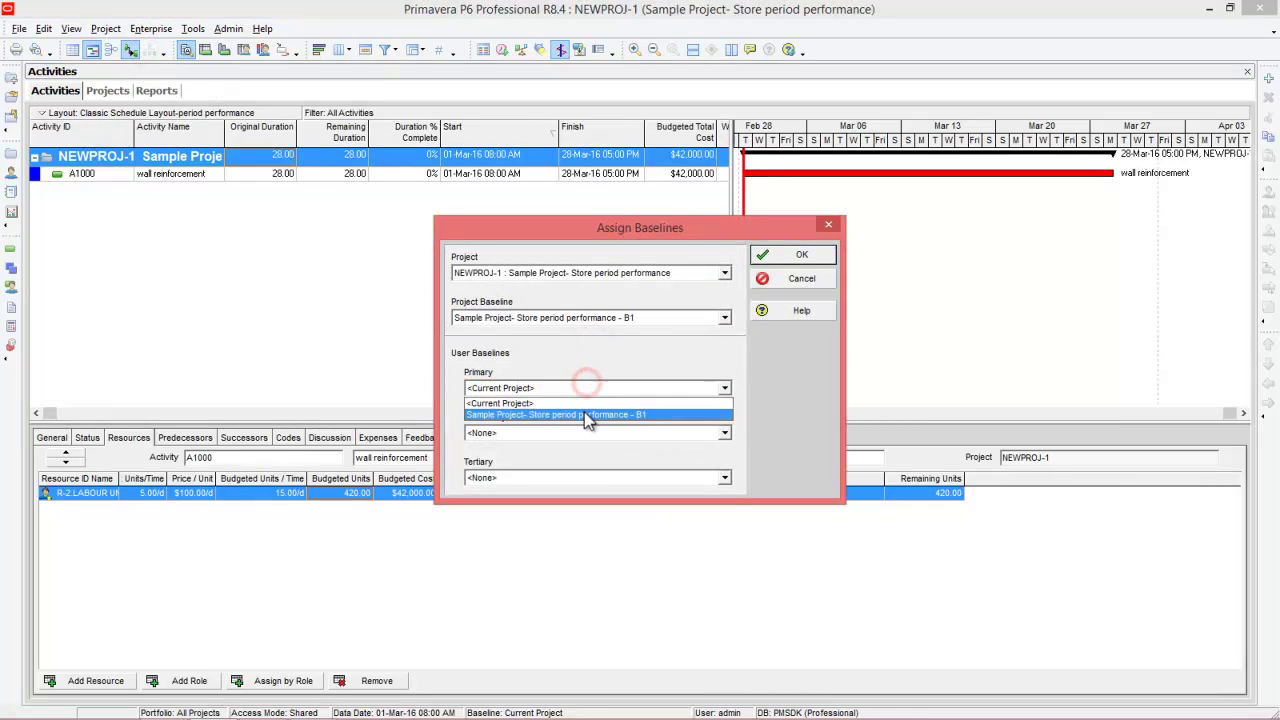
left_click(586, 418)
left_click(803, 256)
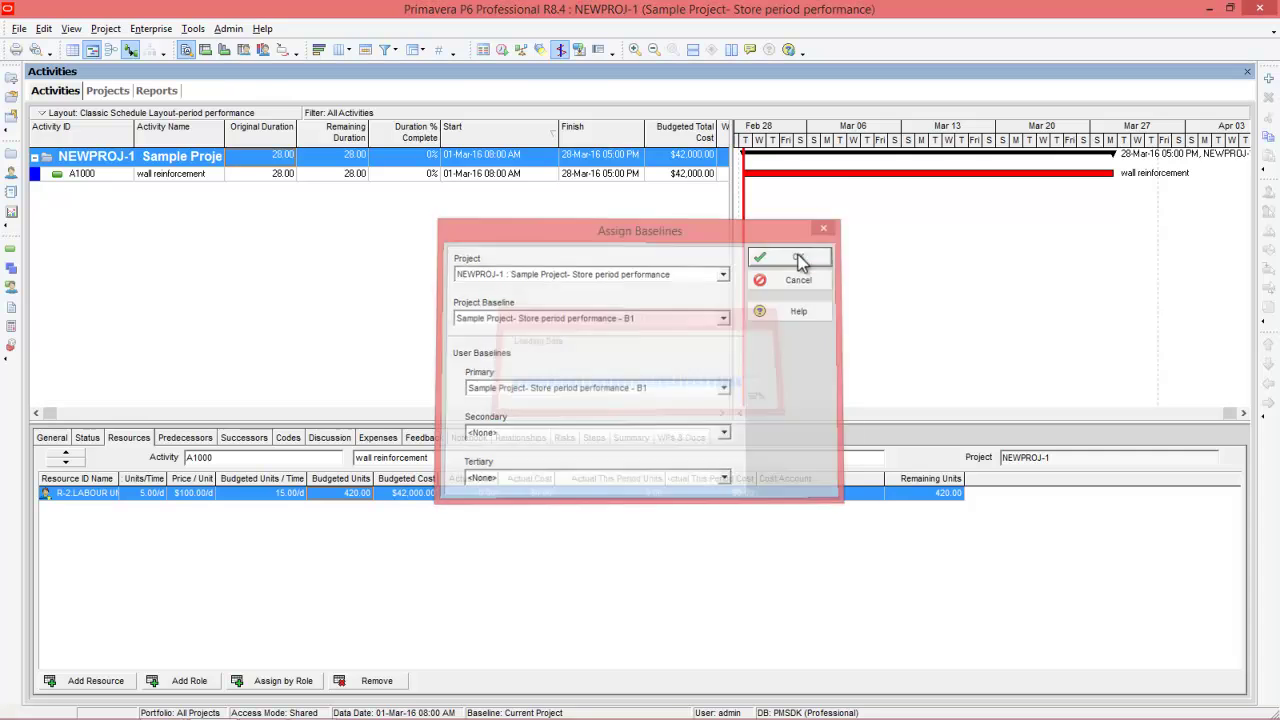
Display the baseline bar in the Gantt chart through the bar settings.
right_click(800, 247)
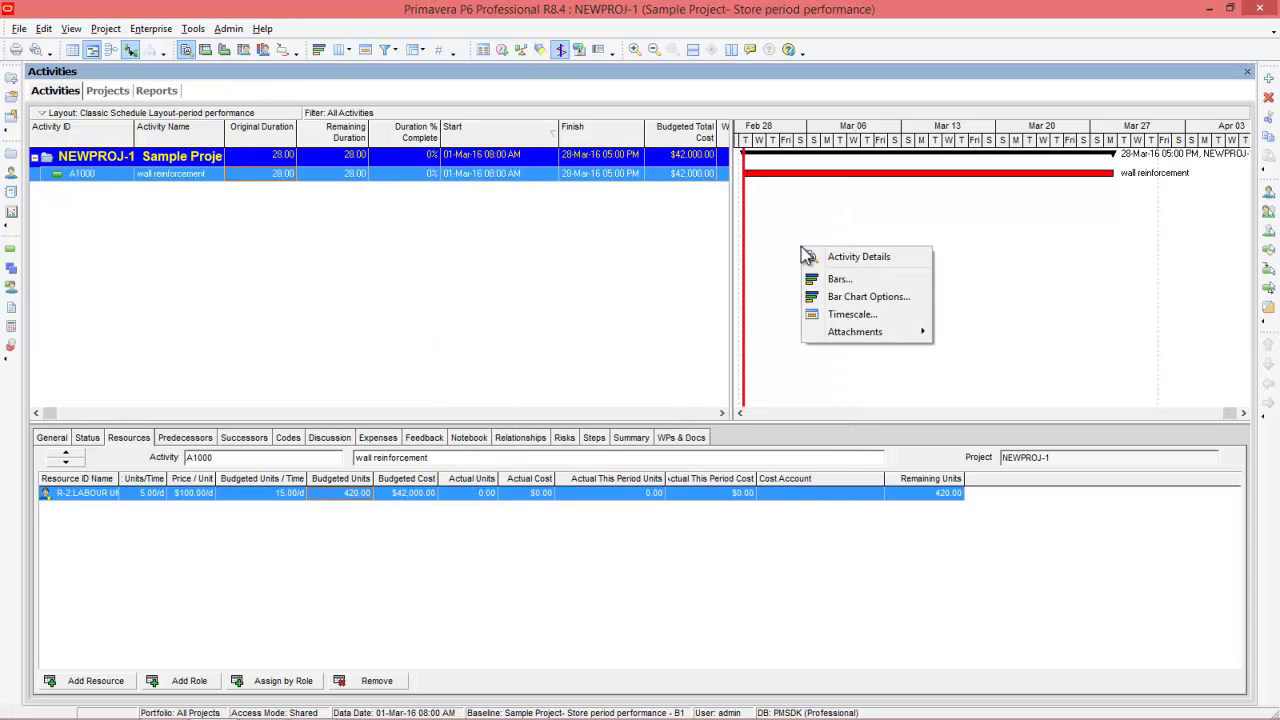
left_click(838, 280)
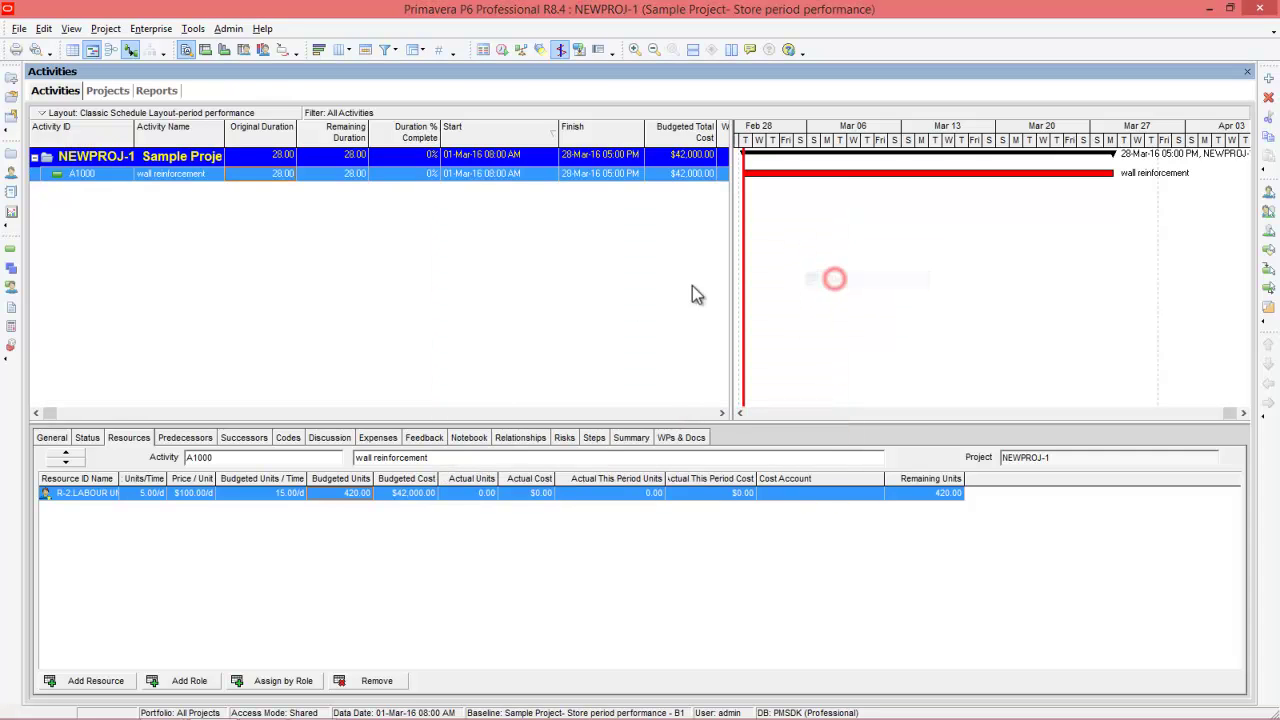
left_click(355, 266)
left_click(355, 266)
left_click(910, 228)
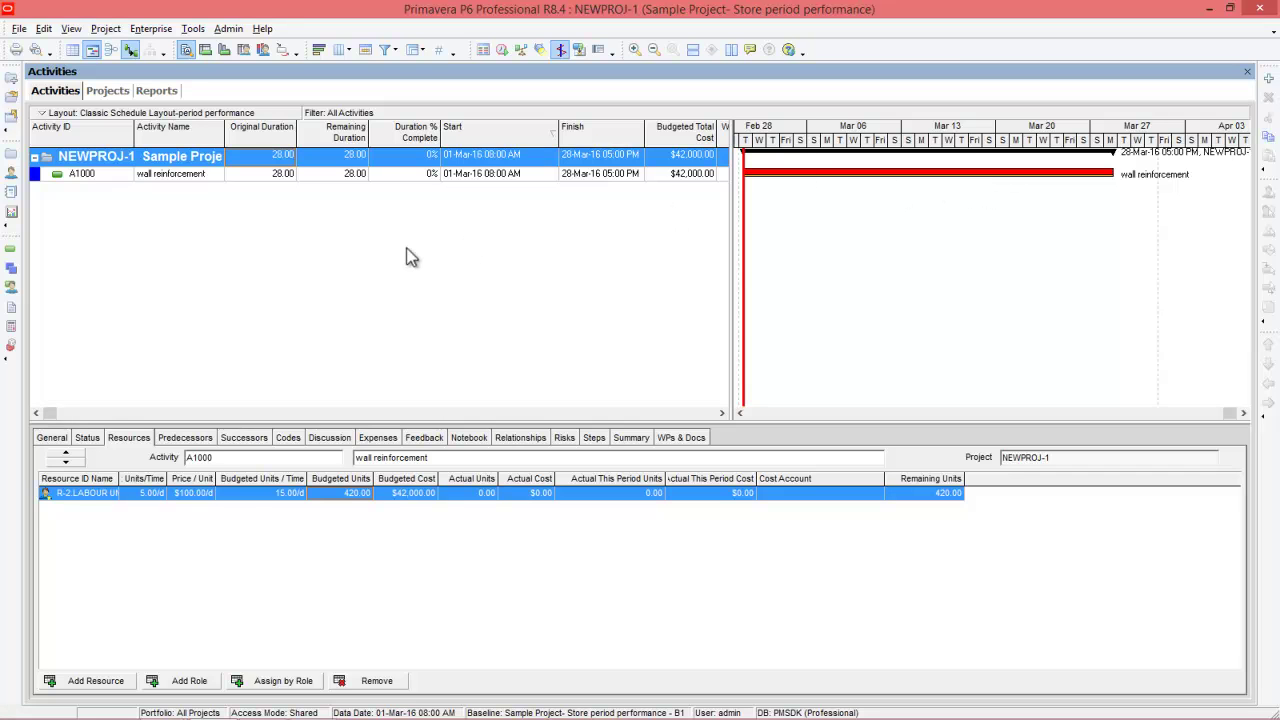
Consult the slide's Week 1 progress, mark wall reinforcement as started on 01-Mar-16 and set its duration percent complete to 25%.
key("alt+Tab")
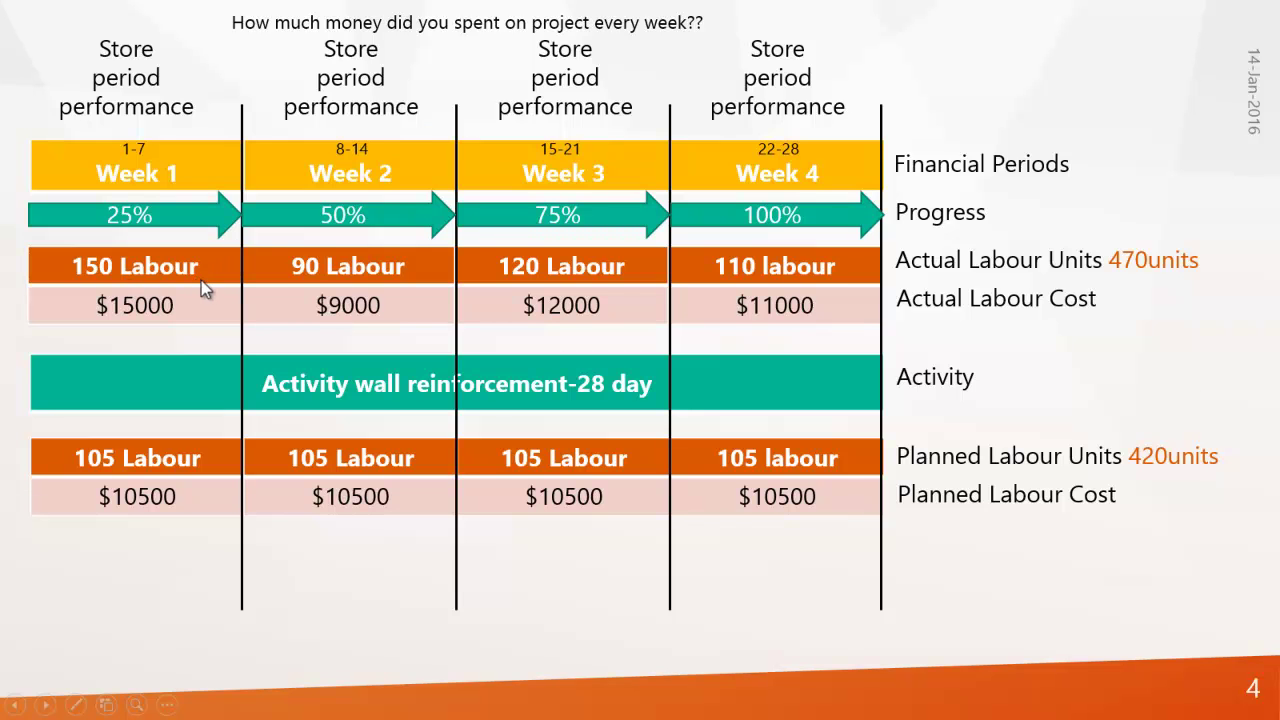
key("alt+Tab")
left_click(212, 176)
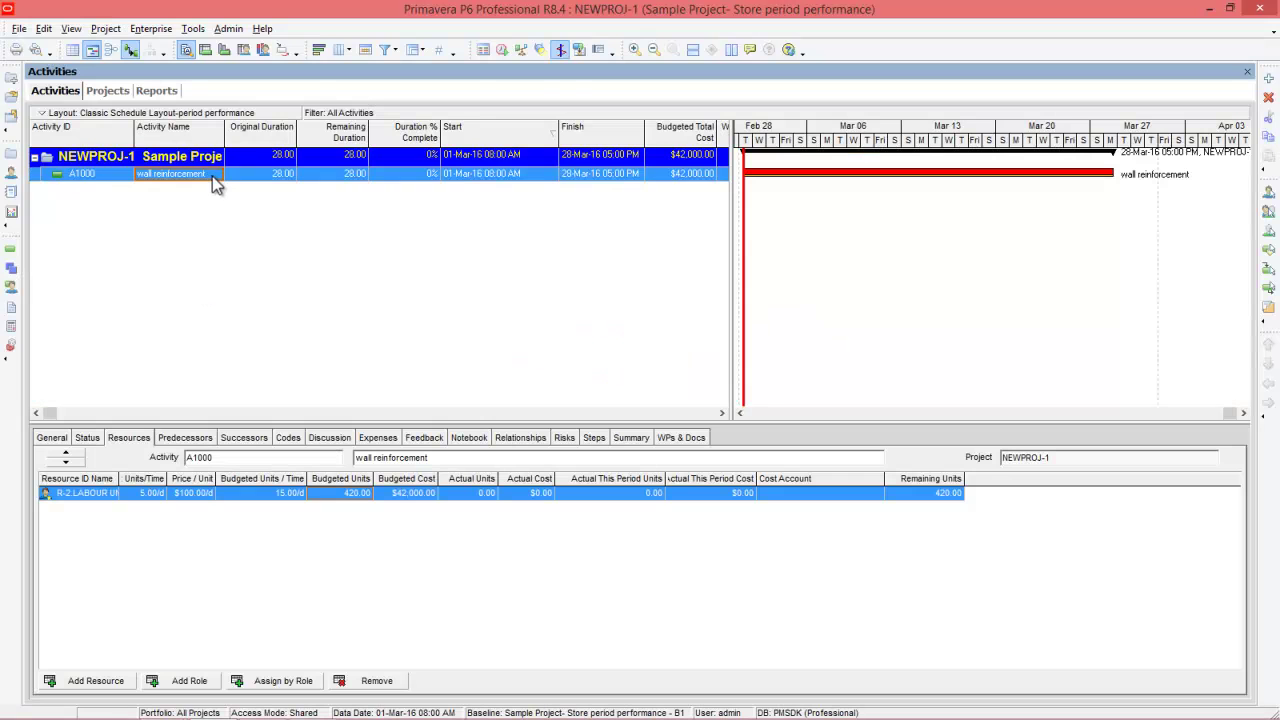
left_click(87, 439)
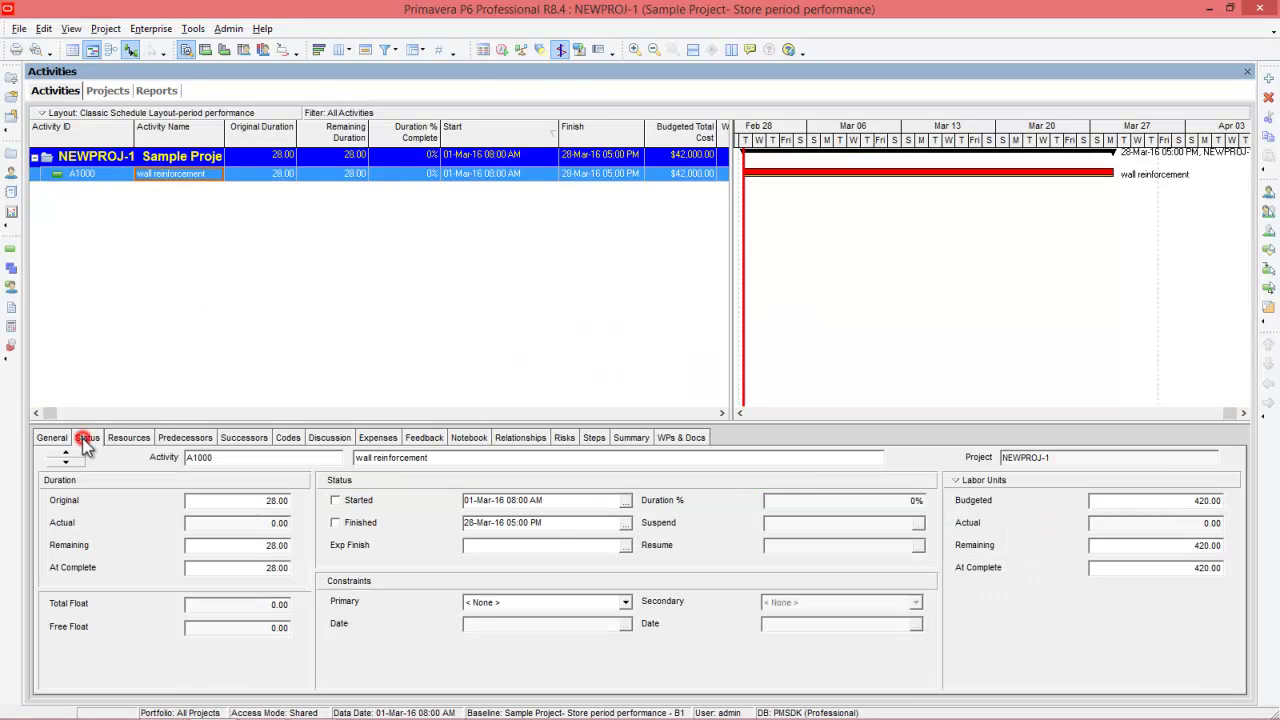
left_click(349, 500)
left_click(826, 507)
left_click(826, 507)
key("Return")
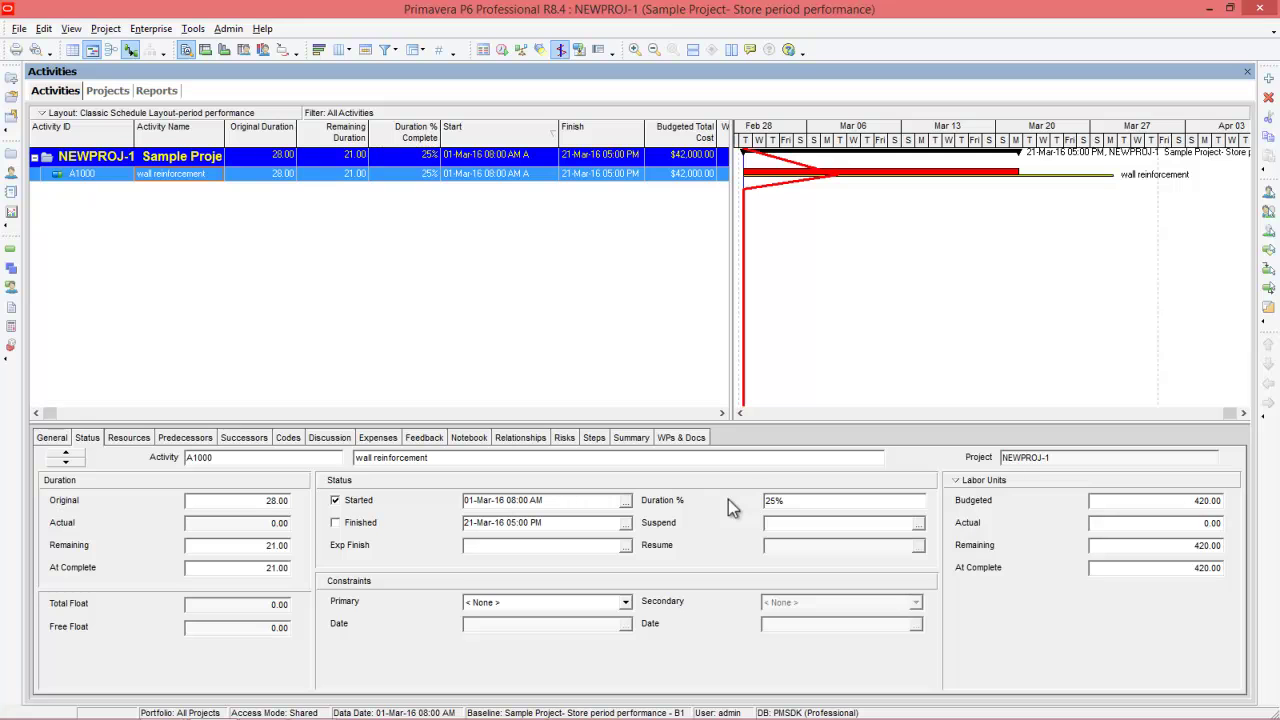
Reschedule the project with a current data date of 07-Mar-16 05:00 PM.
left_click(503, 52)
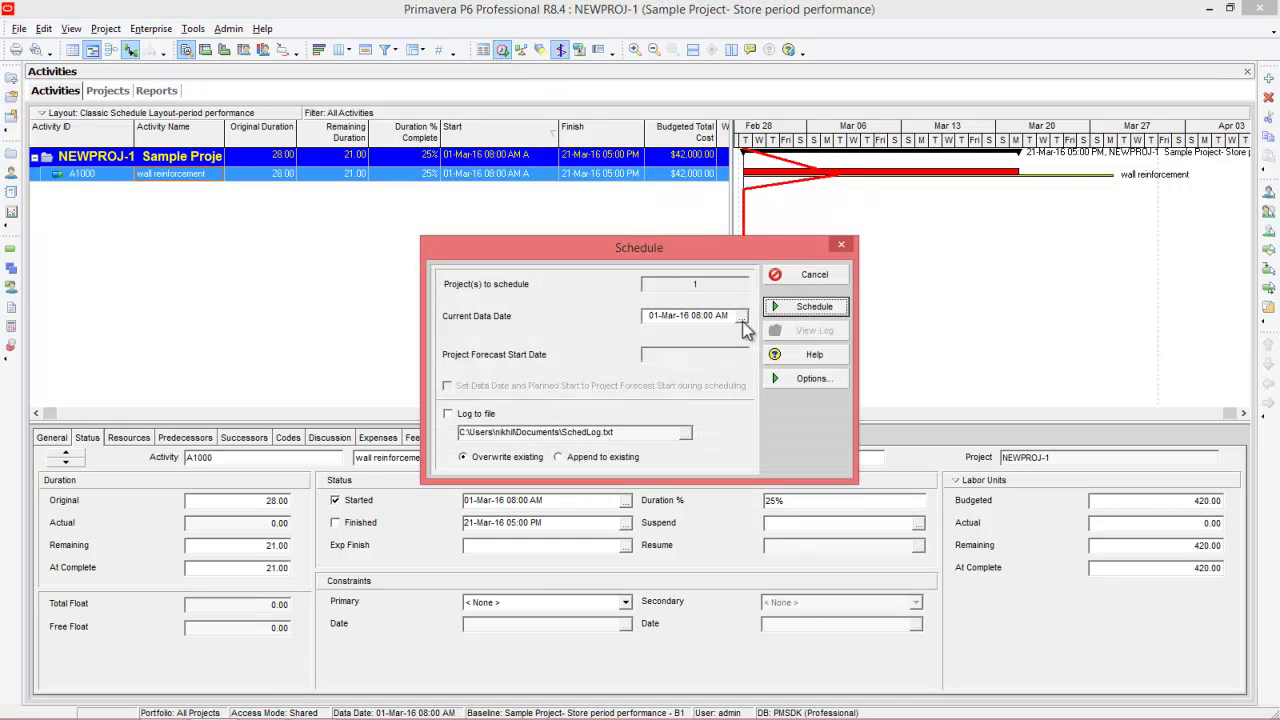
left_click(741, 317)
left_click(695, 423)
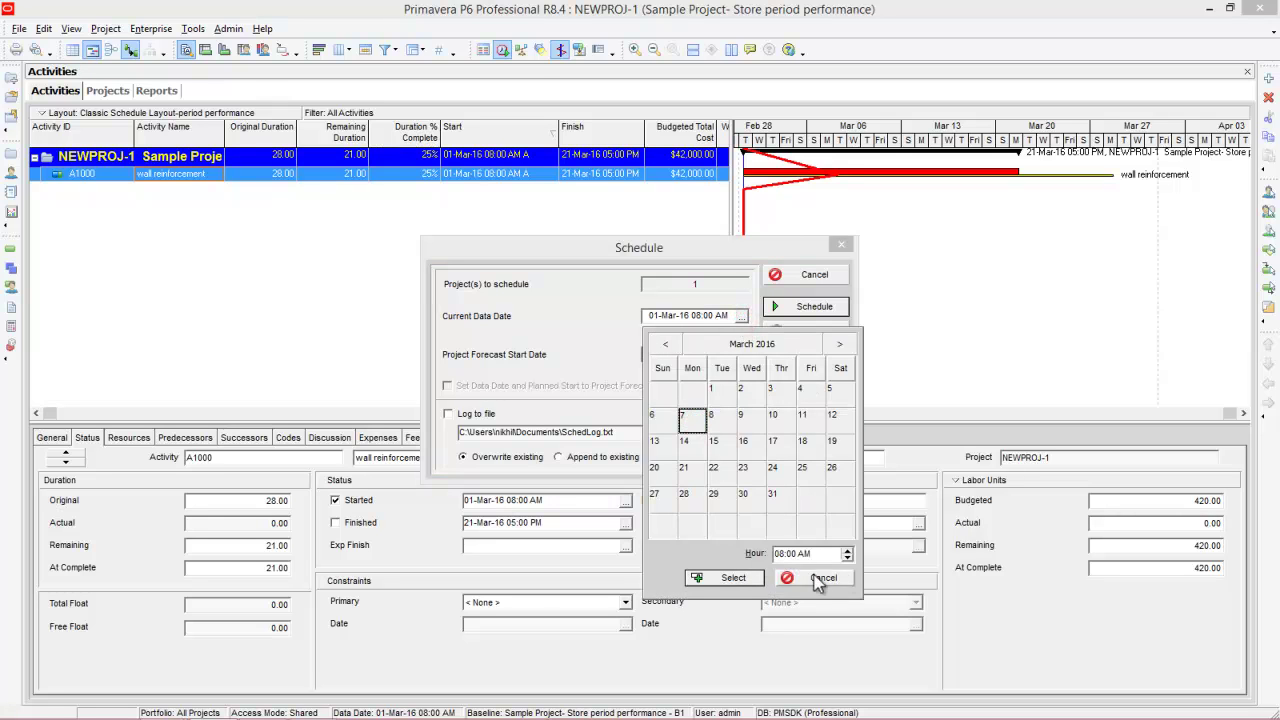
triple_click(847, 550)
triple_click(847, 550)
triple_click(847, 550)
left_click(735, 578)
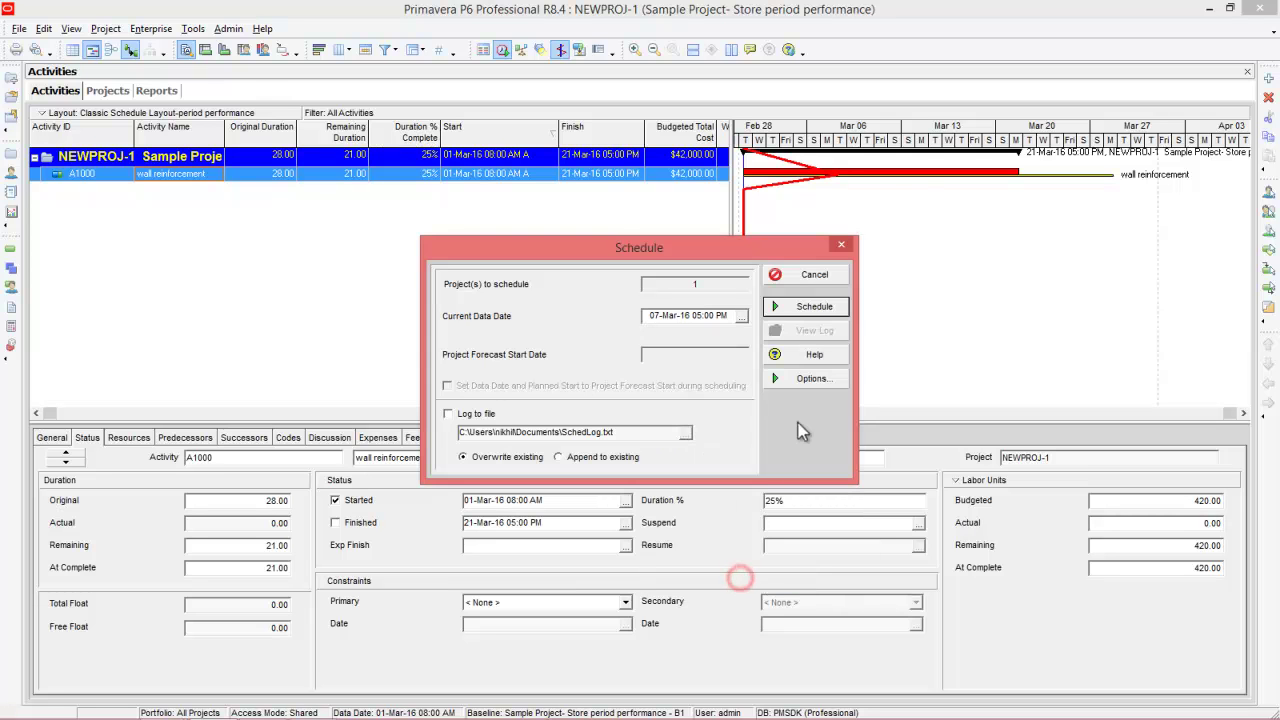
left_click(812, 307)
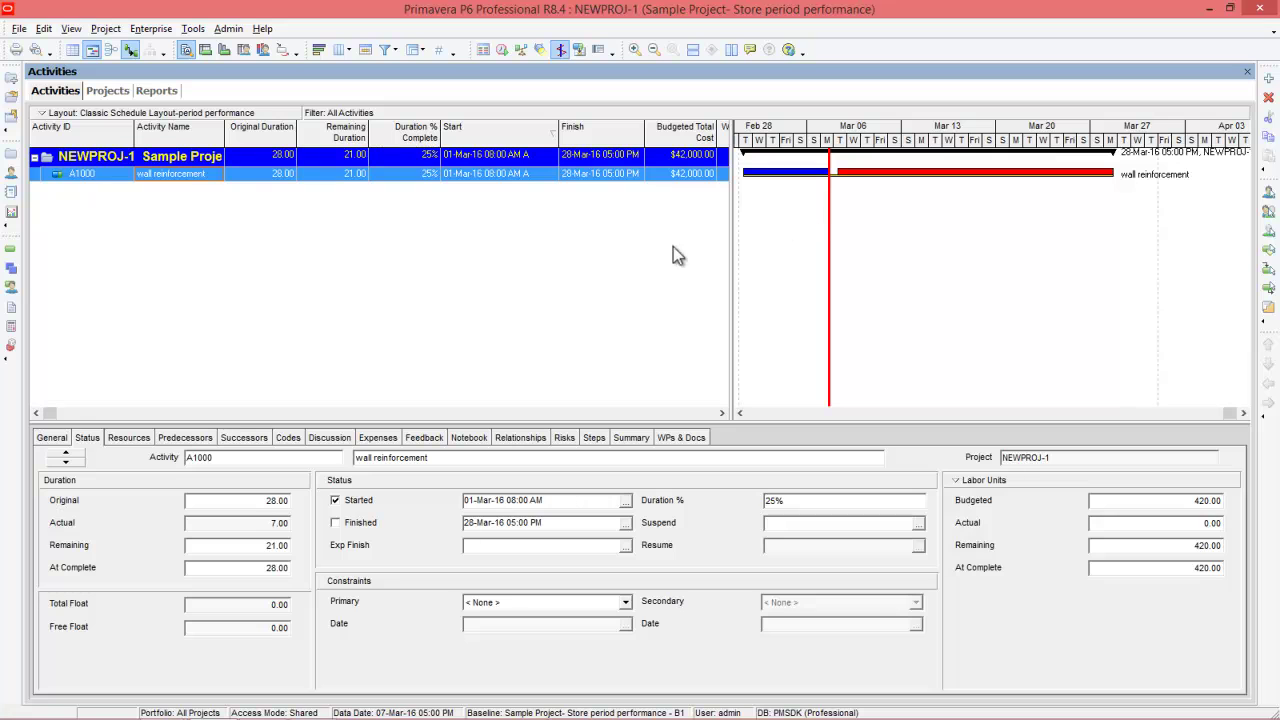
Show the wall reinforcement activity's resource assignments, and close and reopen the project to refresh the actual units and costs.
left_click(132, 438)
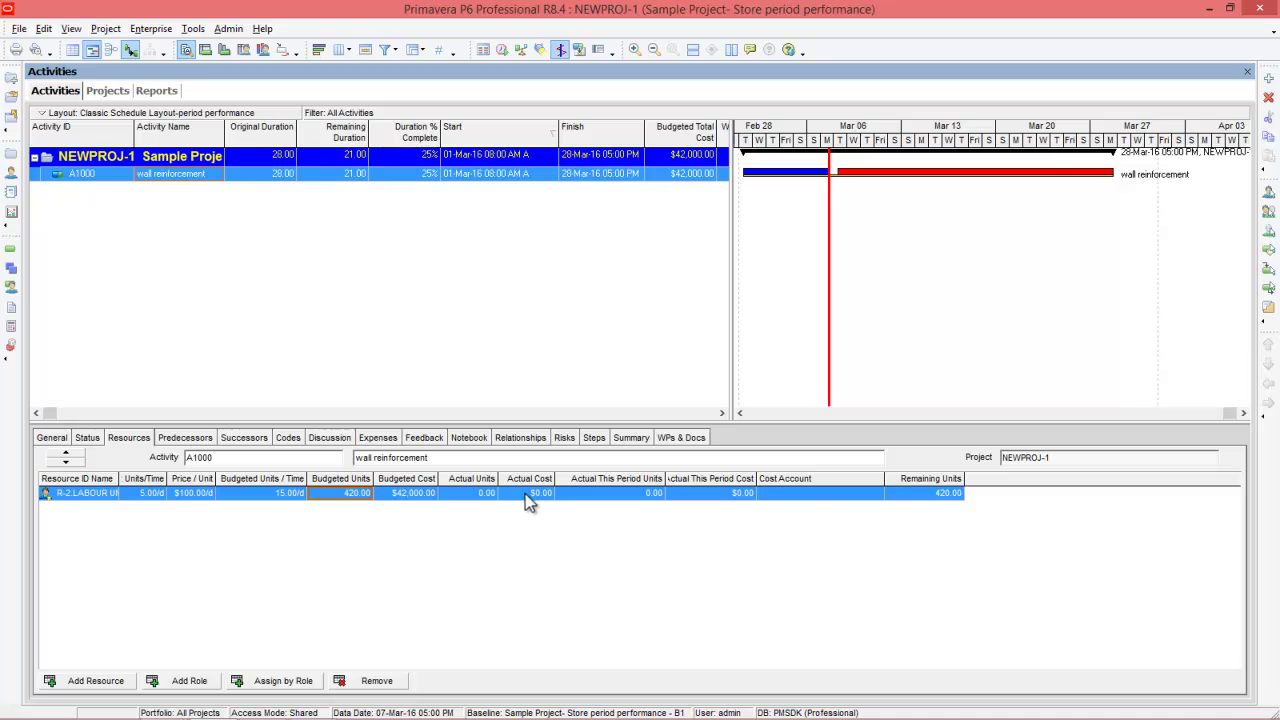
left_click(19, 28)
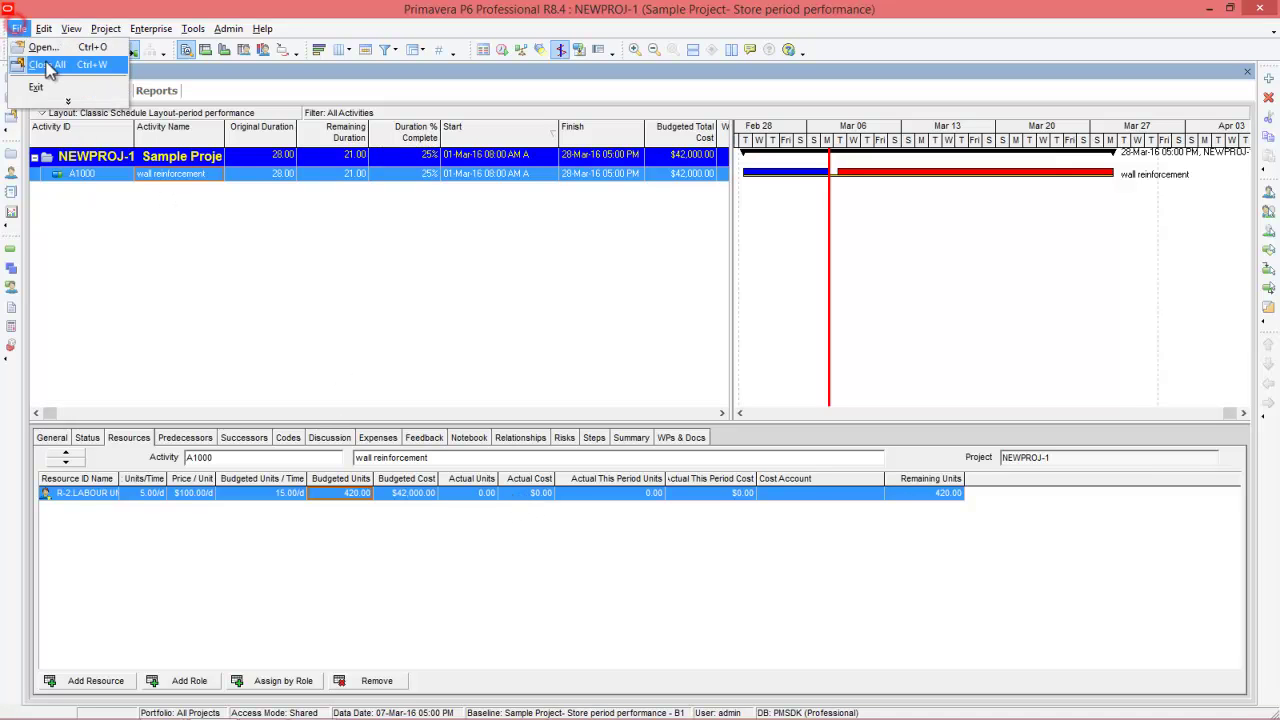
left_click(48, 62)
left_click(600, 395)
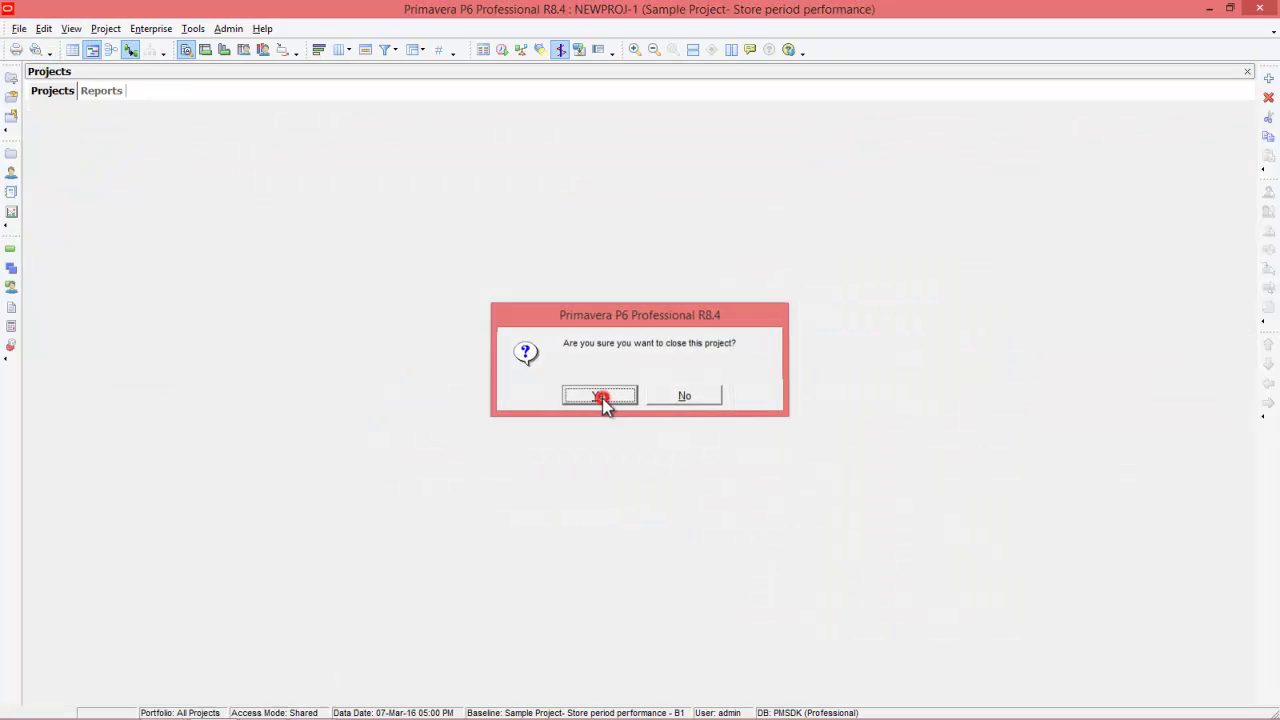
right_click(200, 179)
left_click(241, 197)
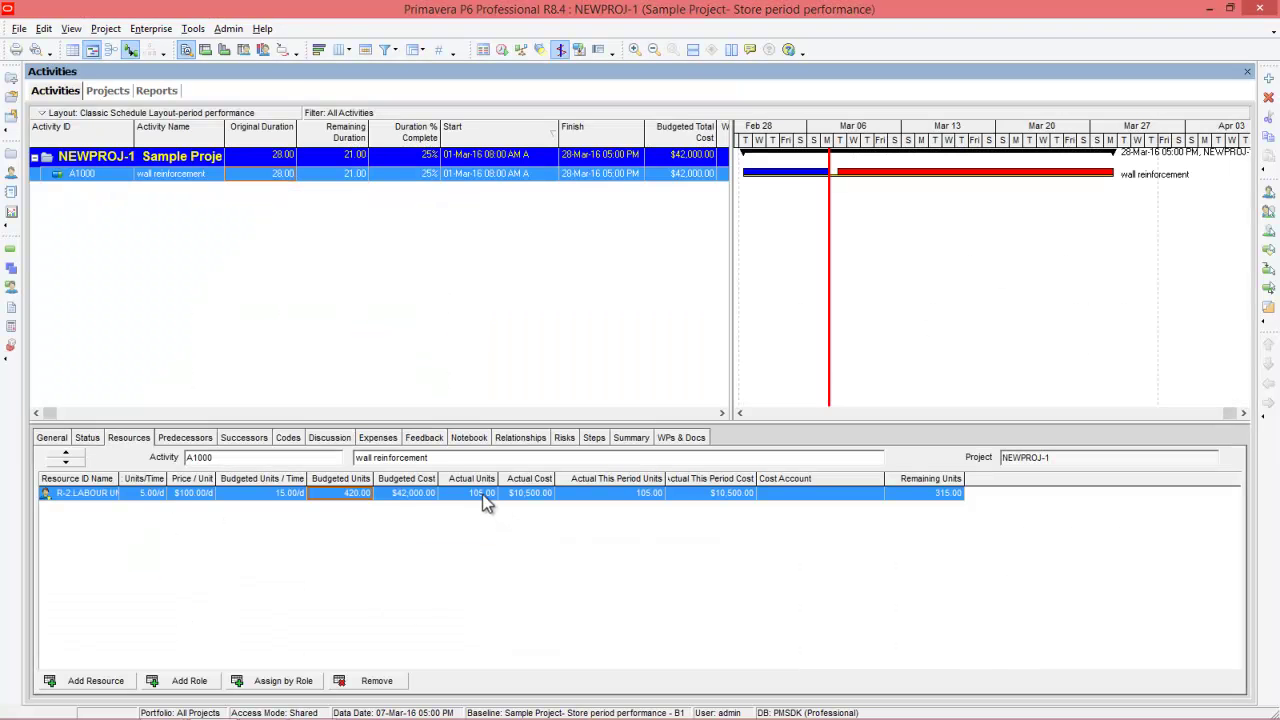
Check the Week 1 actual labour on the slide and set the labour resource's Actual This Period Units to 150.
left_click(480, 494)
left_click(654, 496)
key("alt+Tab")
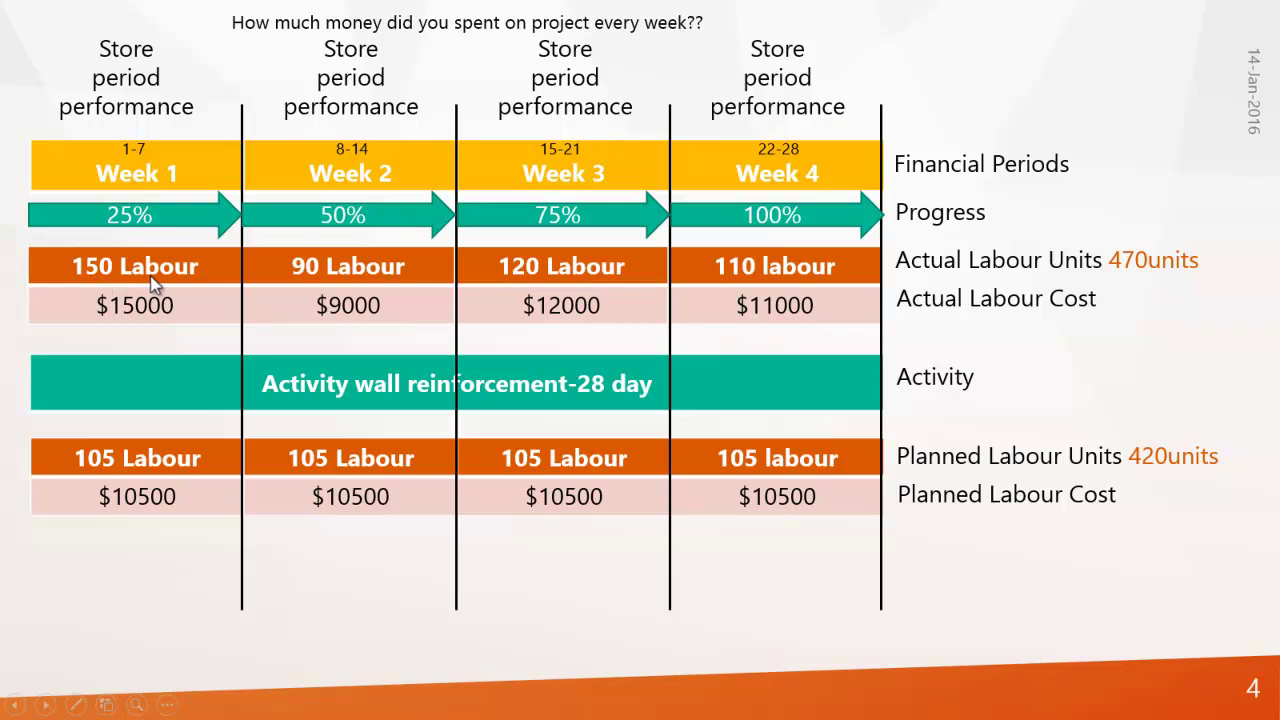
key("alt+Tab")
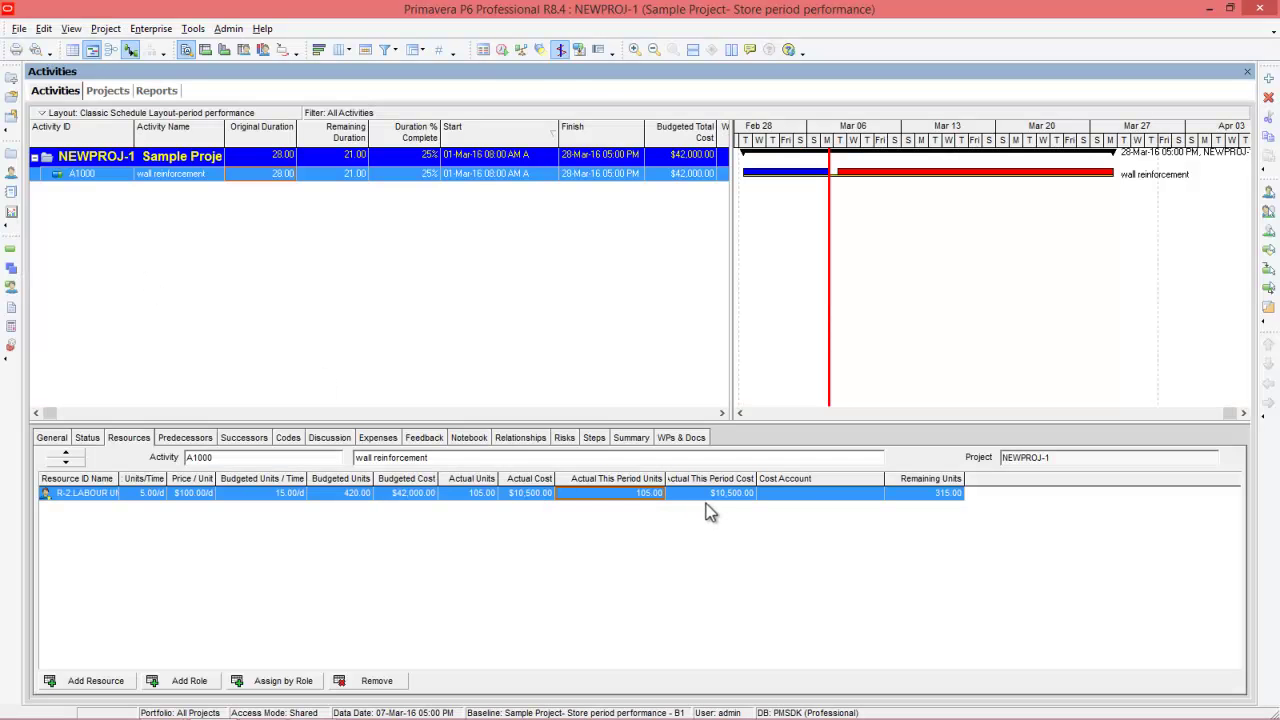
left_click(657, 495)
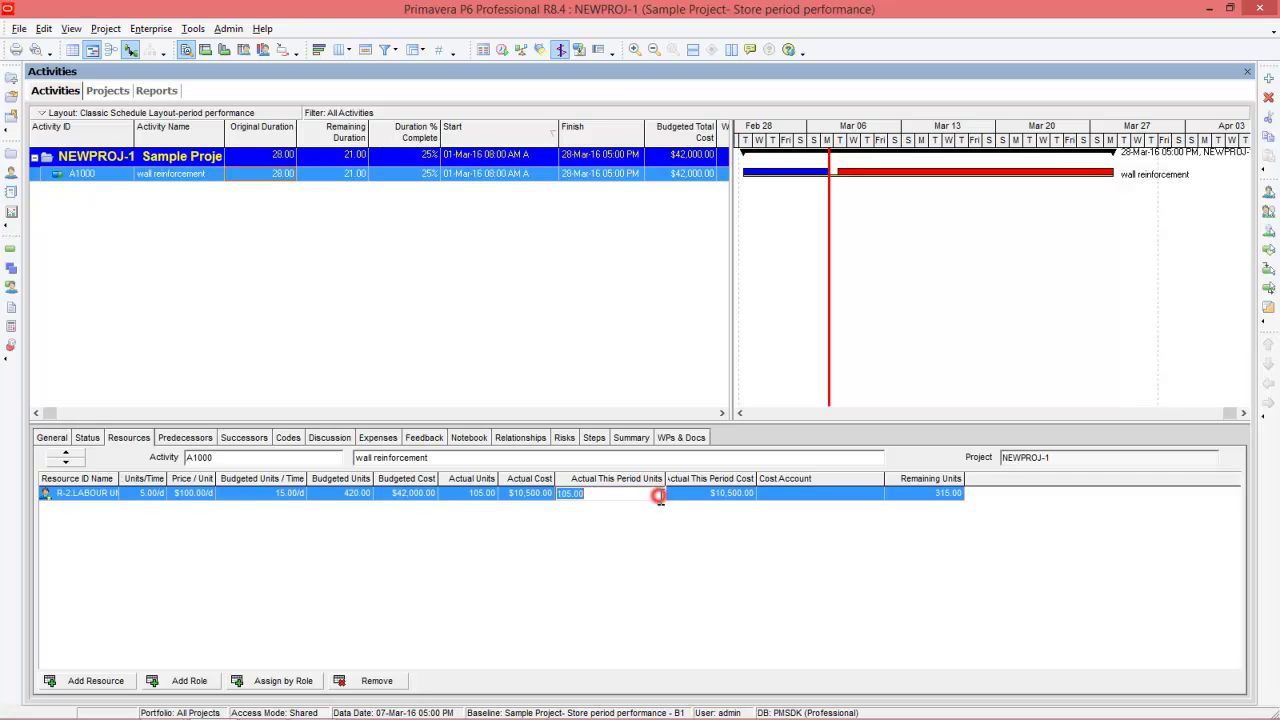
type("150")
key("Return")
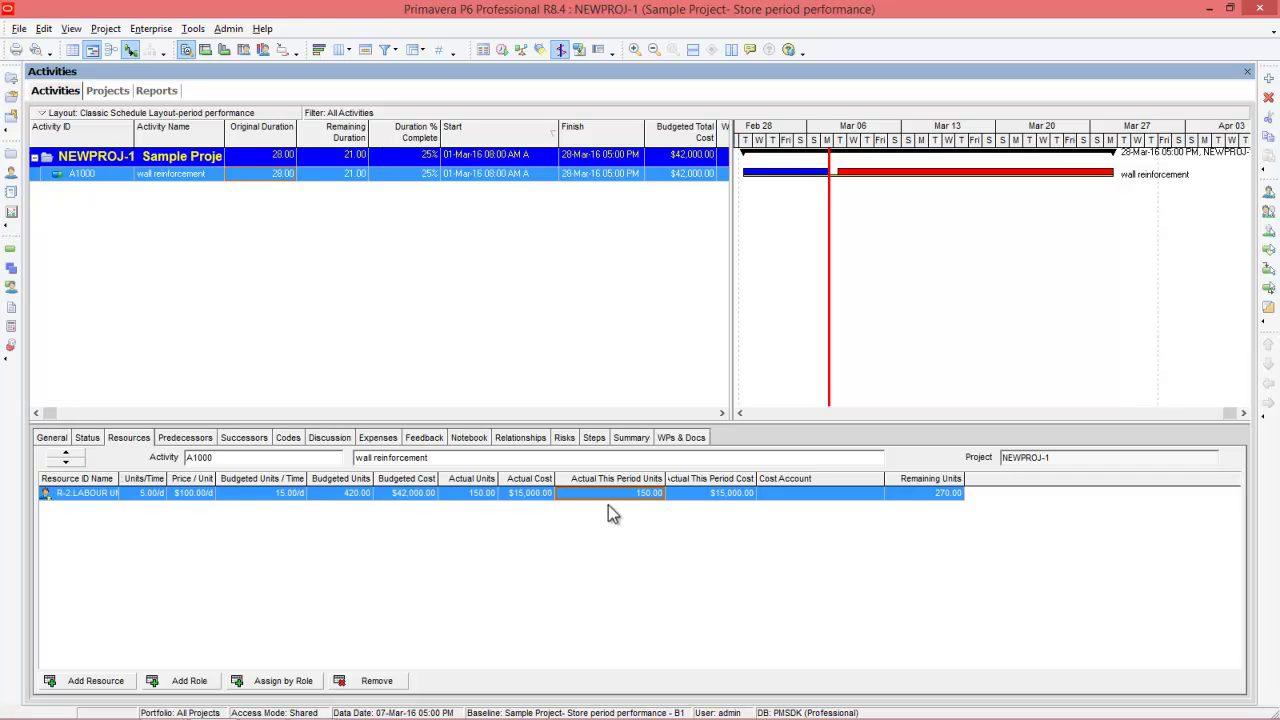
Store the period performance of the sample project for the WEEK 1 financial period.
left_click(193, 28)
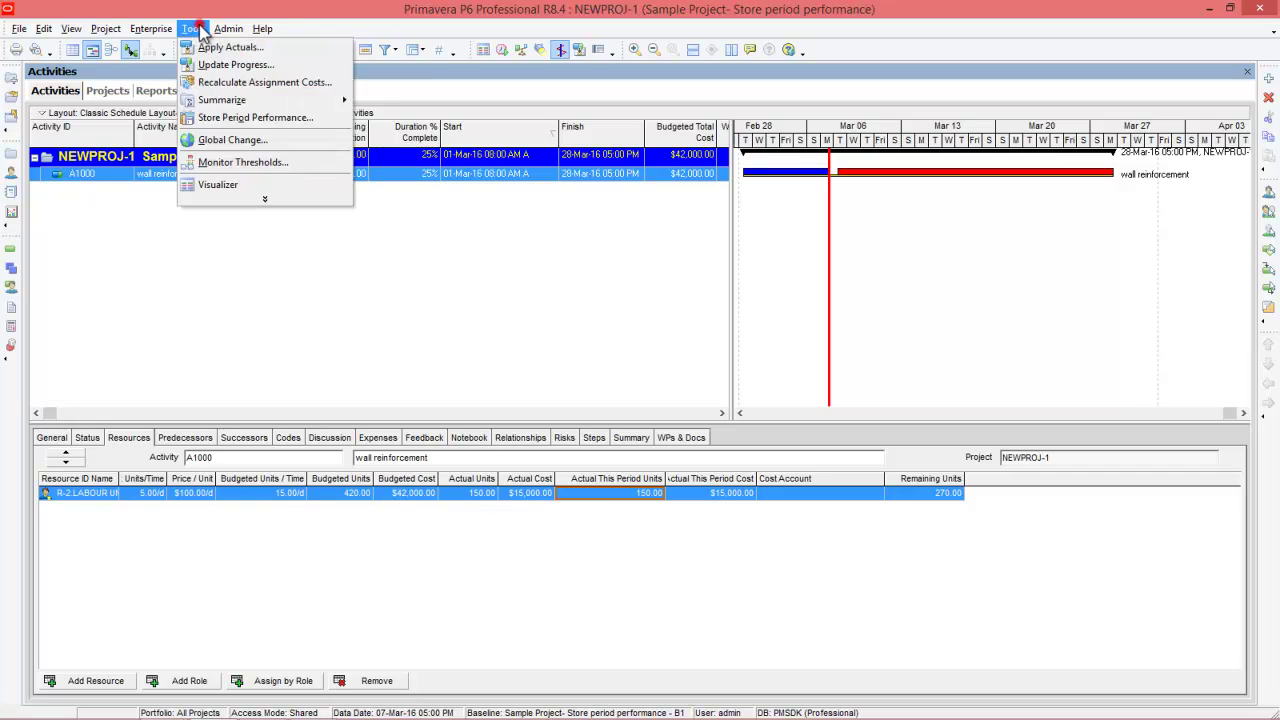
left_click(246, 118)
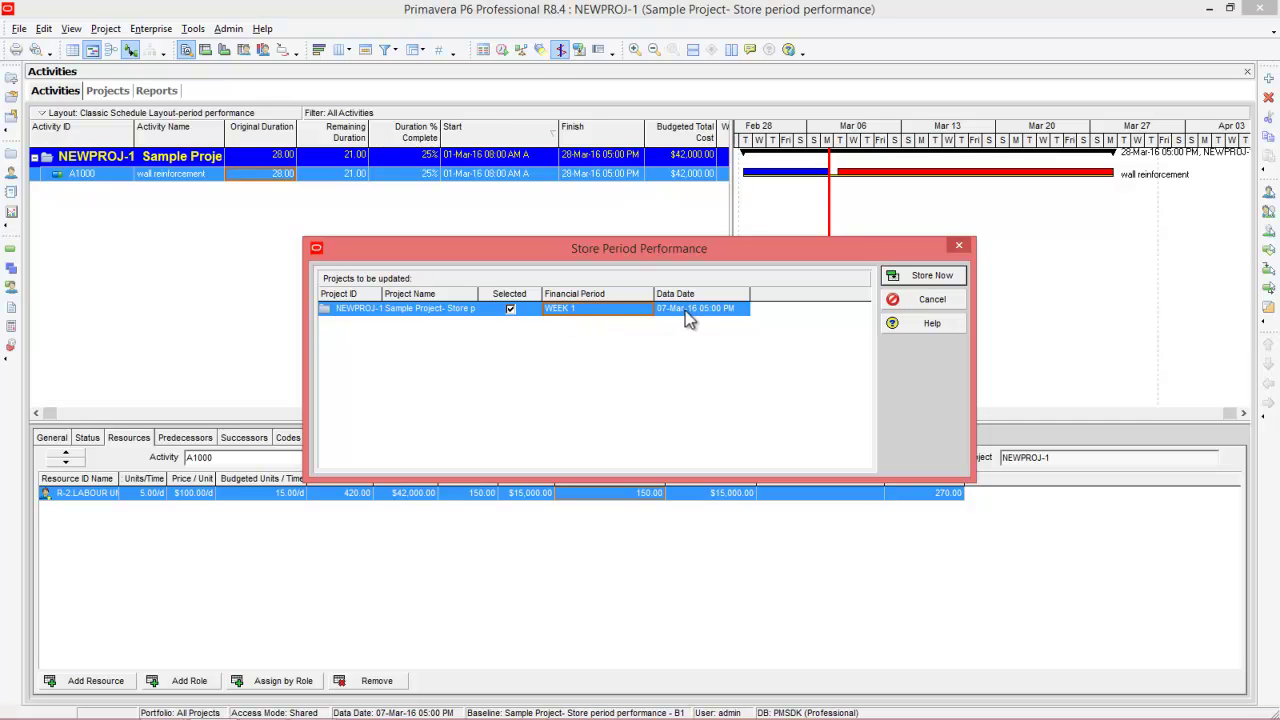
left_click(648, 314)
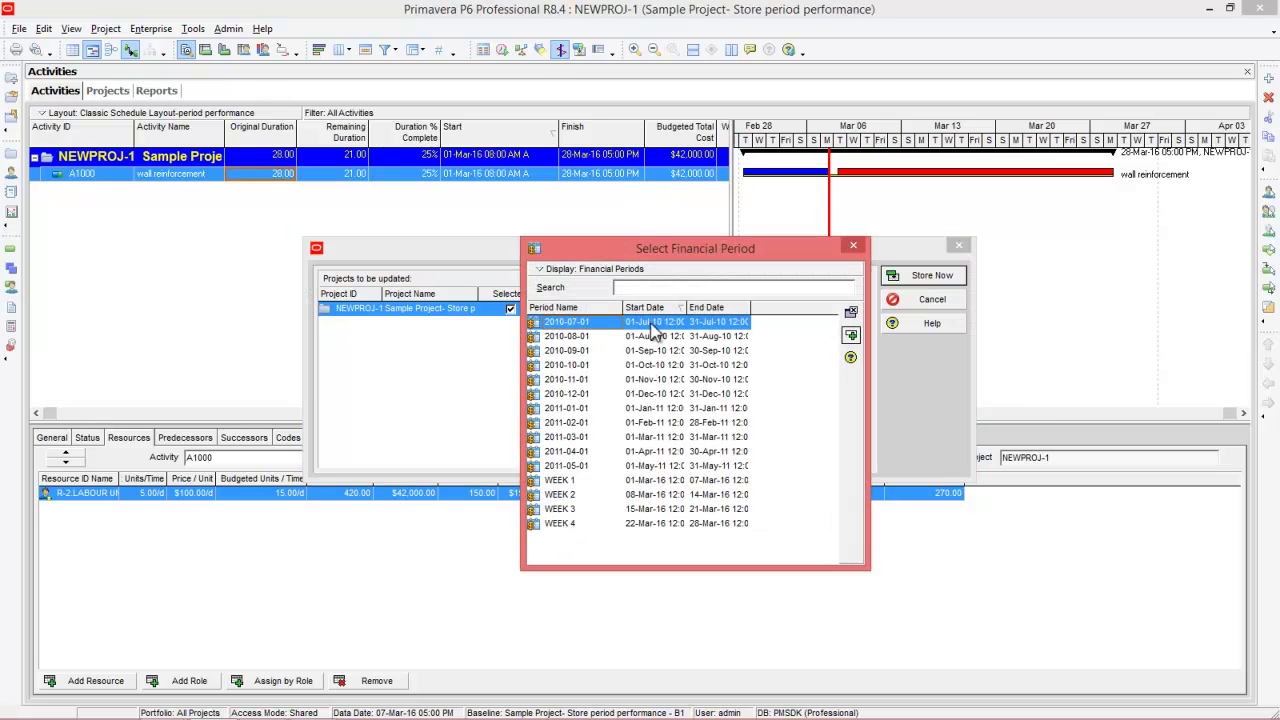
double_click(691, 482)
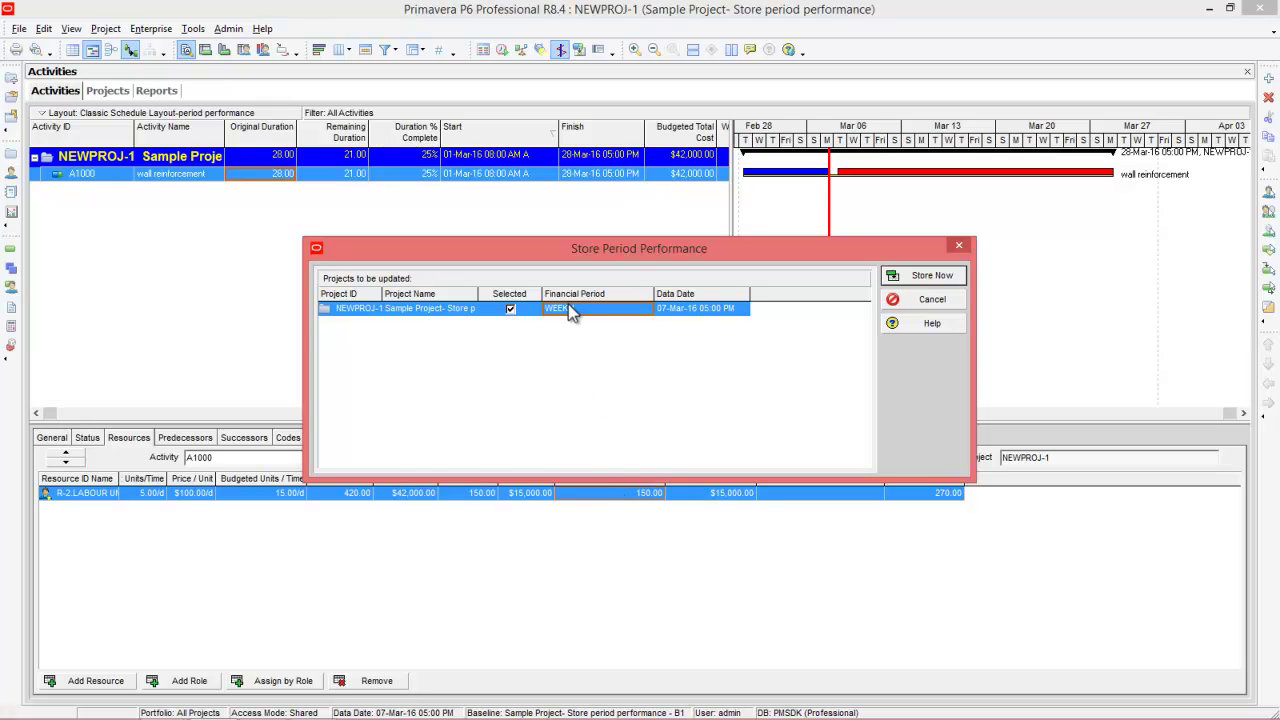
left_click(927, 278)
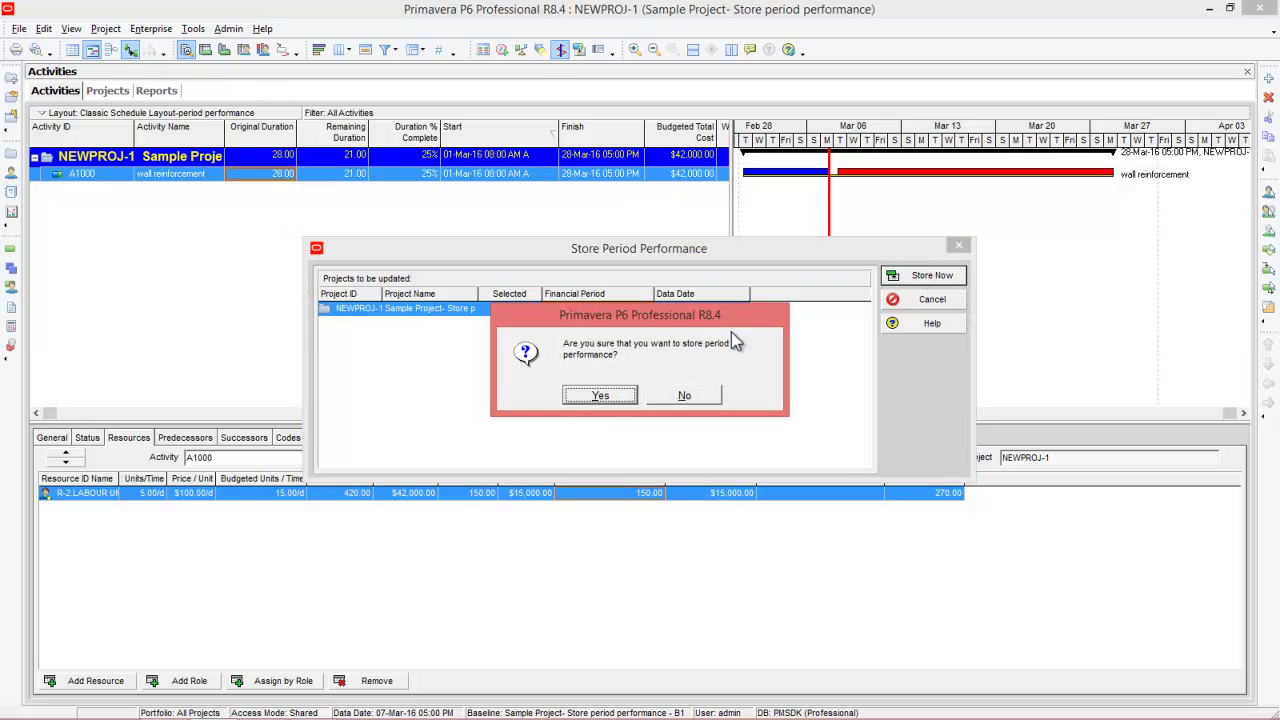
left_click(600, 396)
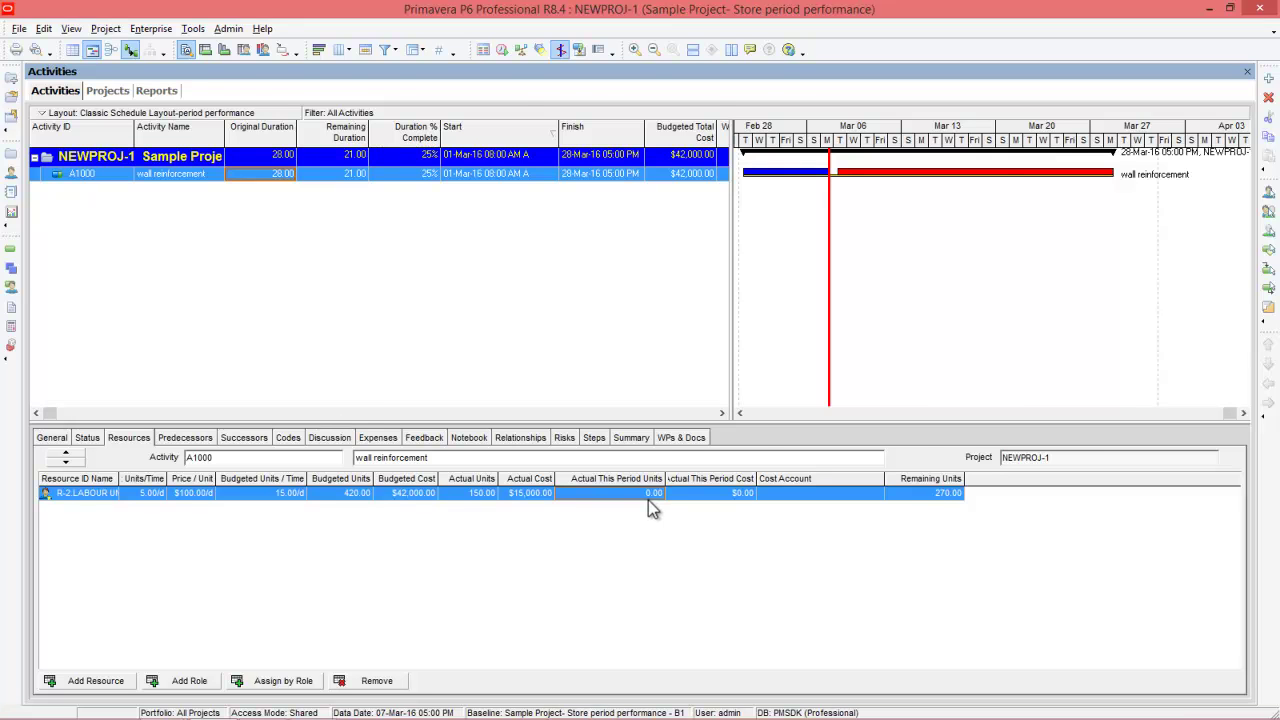
Consult the Week 2 figures on the slide and set the wall reinforcement activity's duration percent complete to 50%.
key("alt+Tab")
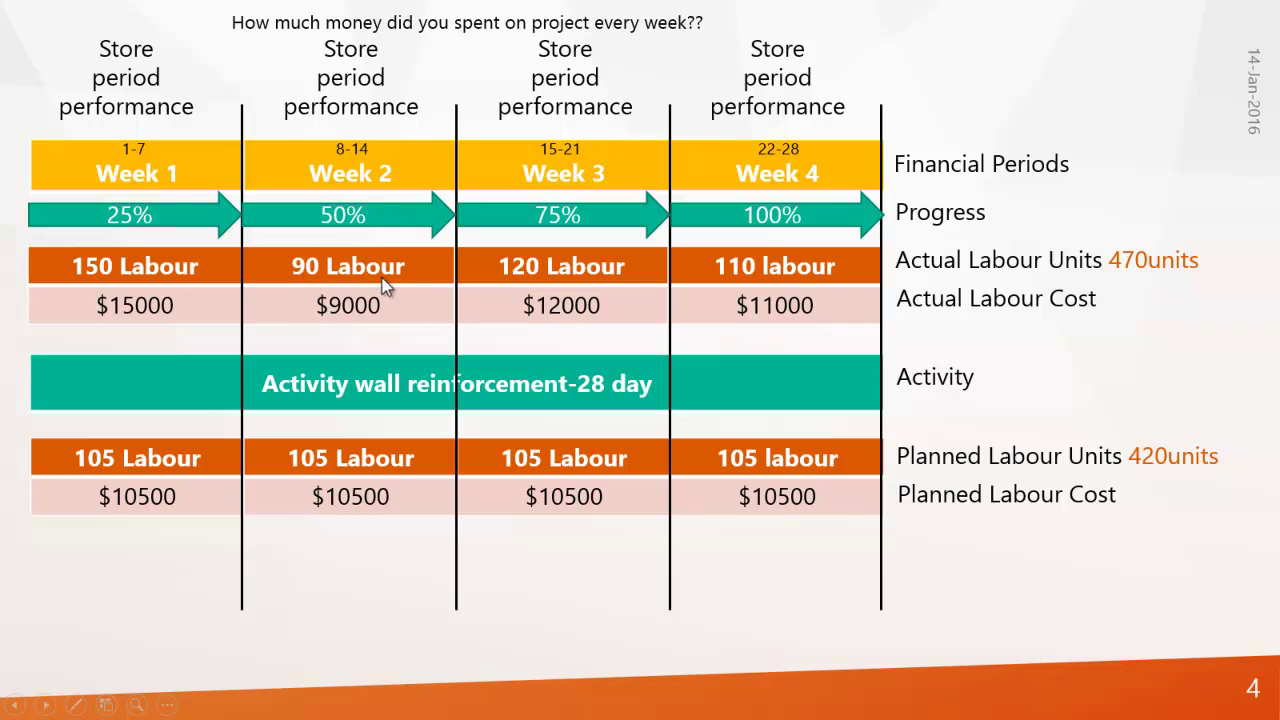
key("alt+Tab")
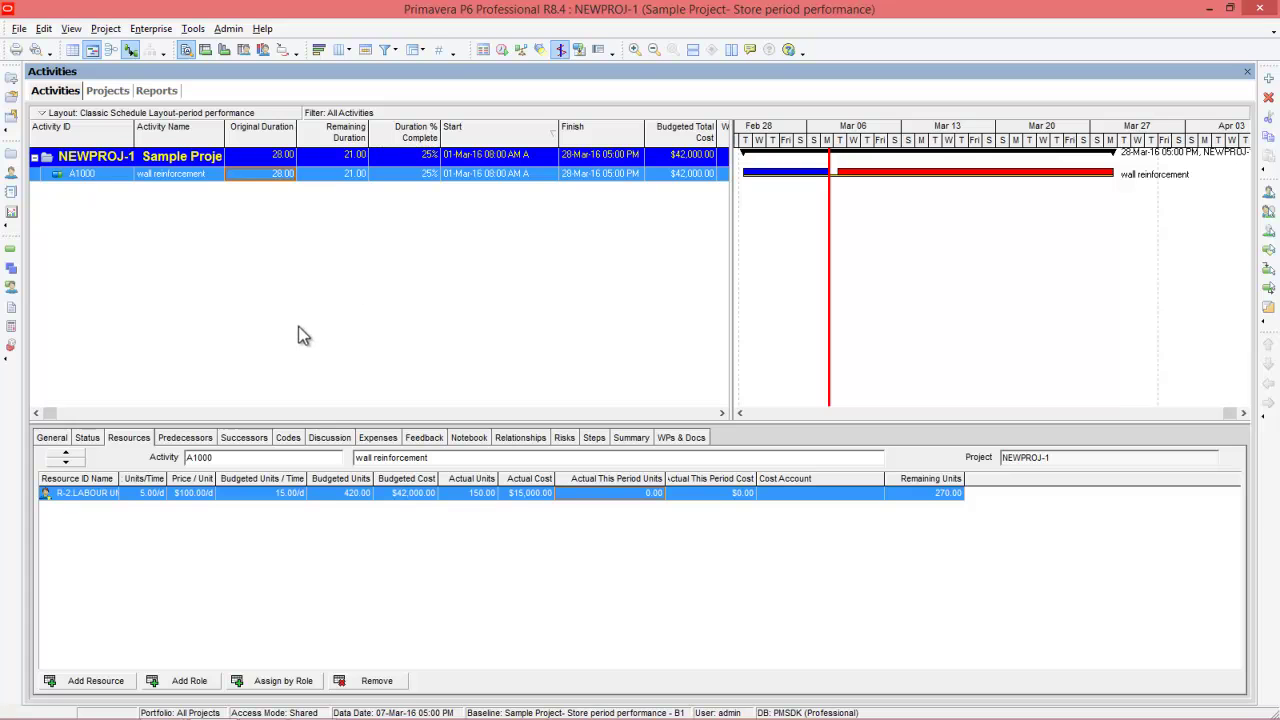
left_click(88, 438)
left_click(815, 500)
type("5")
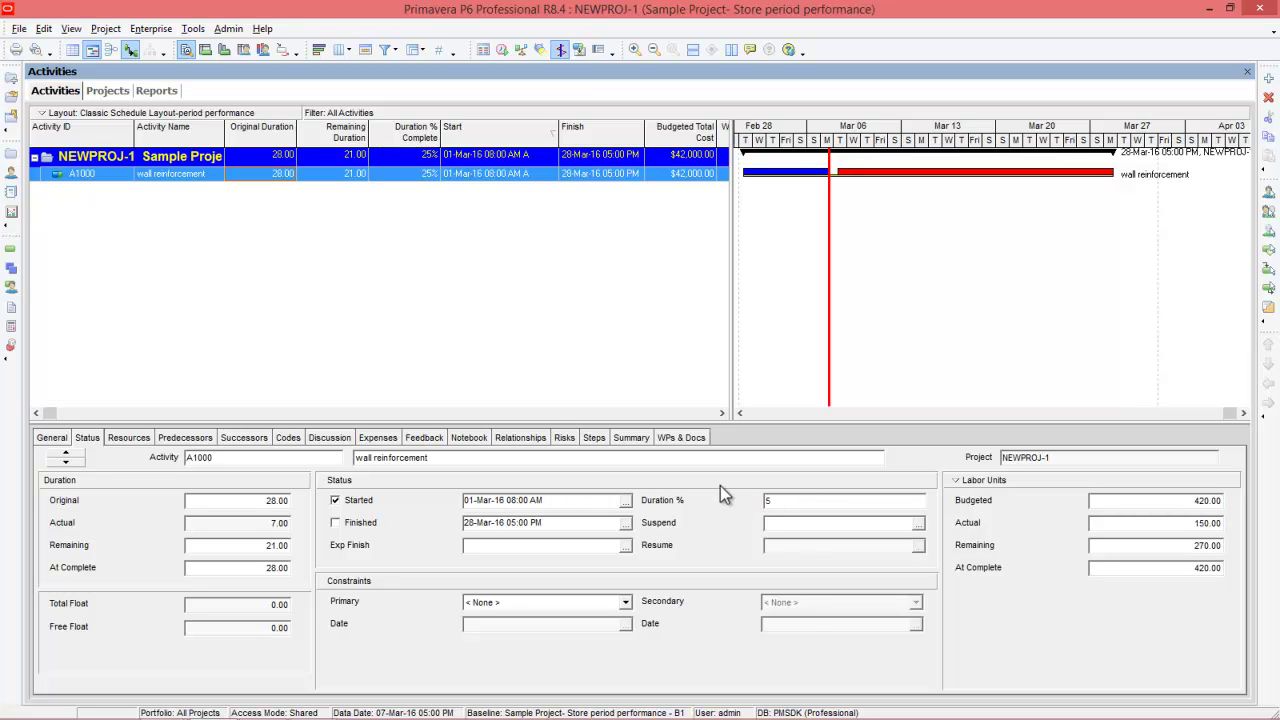
type("0")
key("Return")
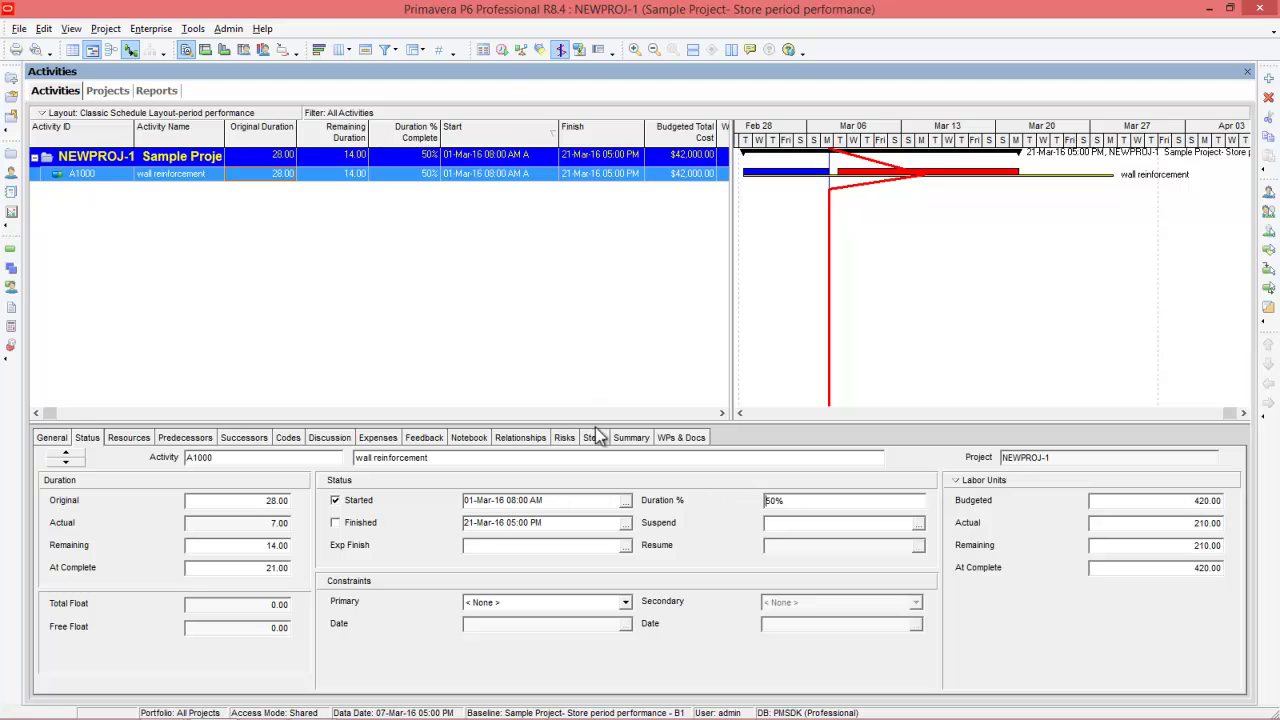
Reschedule the project with the current data date set to 14-Mar-16 05:00 PM.
left_click(506, 46)
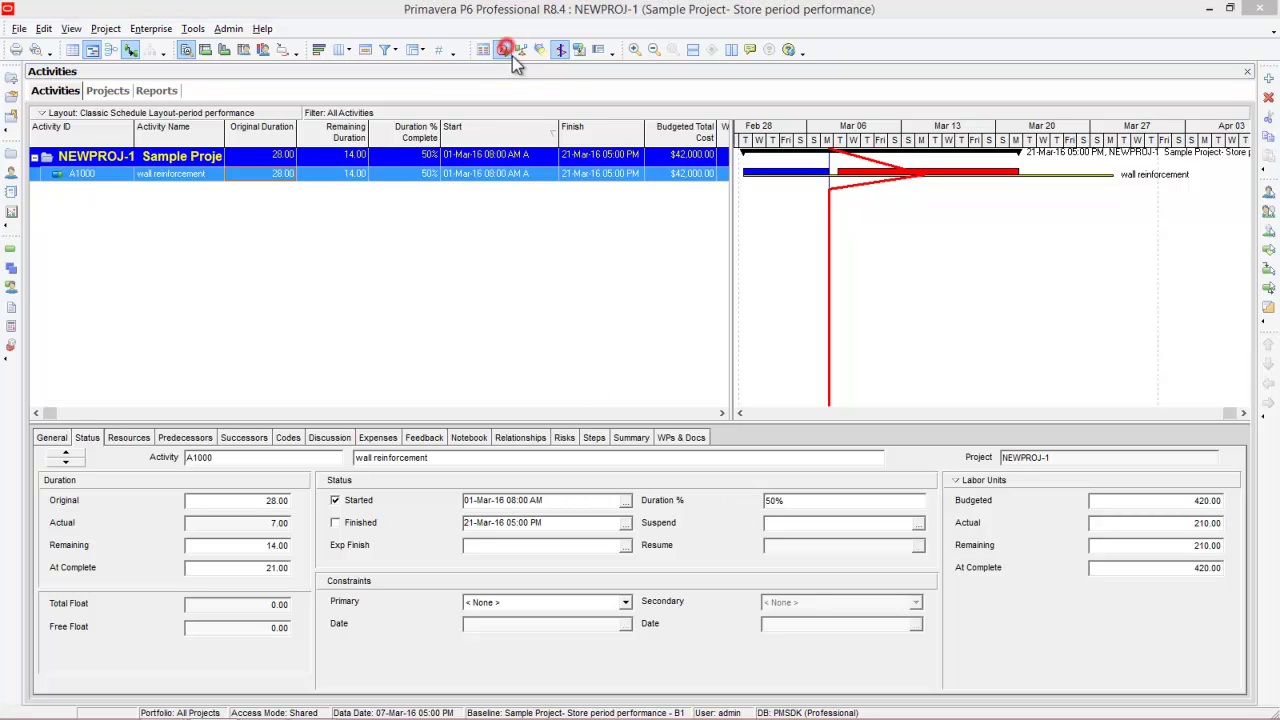
left_click(740, 316)
left_click(686, 443)
left_click(733, 578)
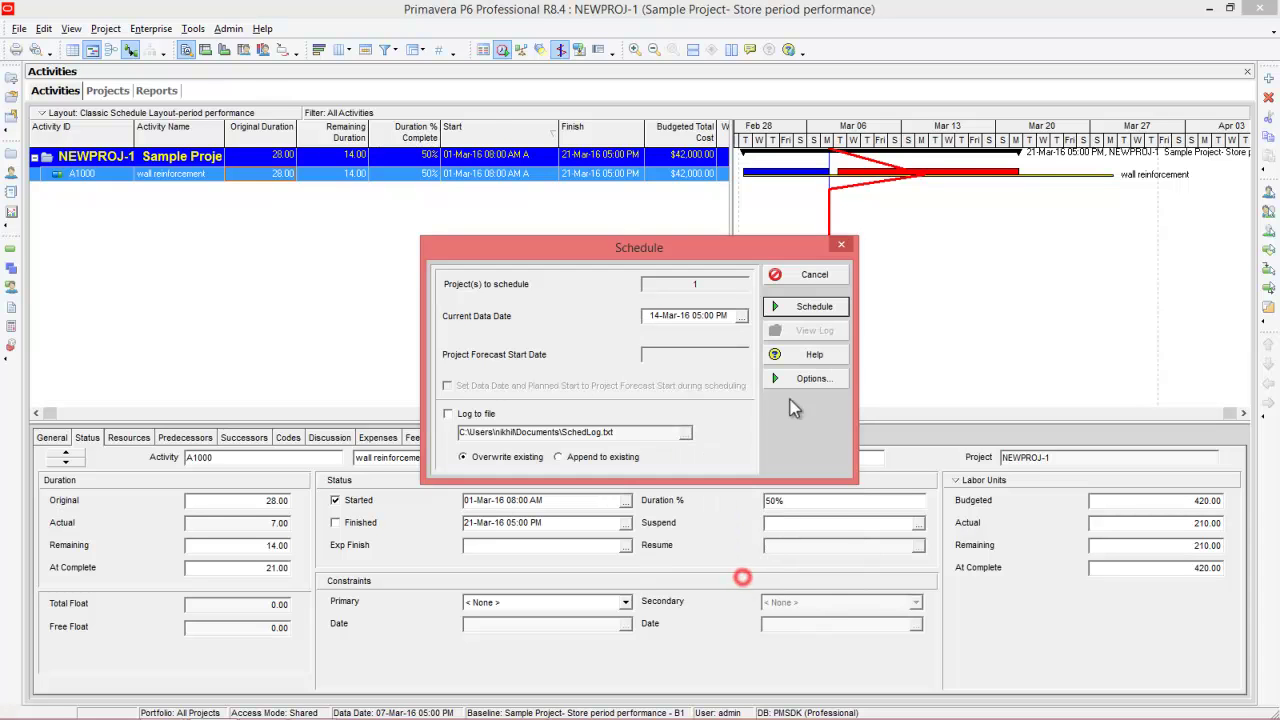
left_click(810, 308)
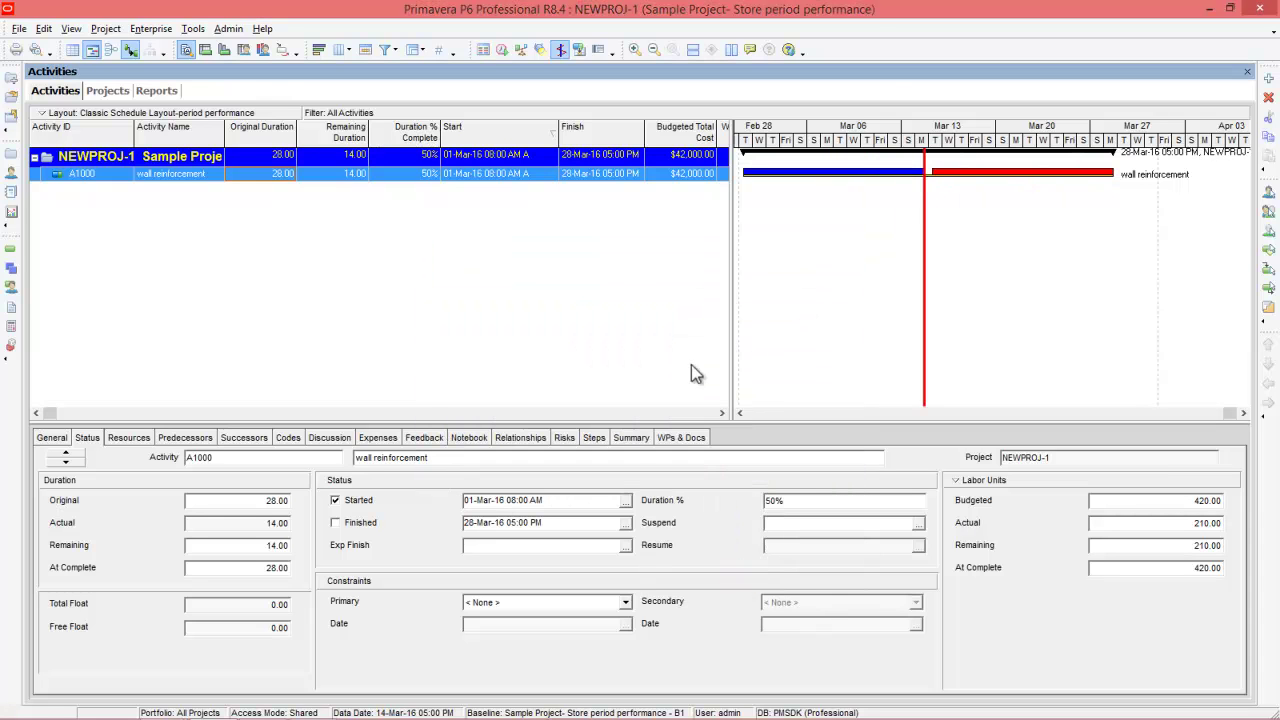
Check the Week 2 actual labour on the slide and set the labour resource's Actual This Period Units to 90.
left_click(129, 437)
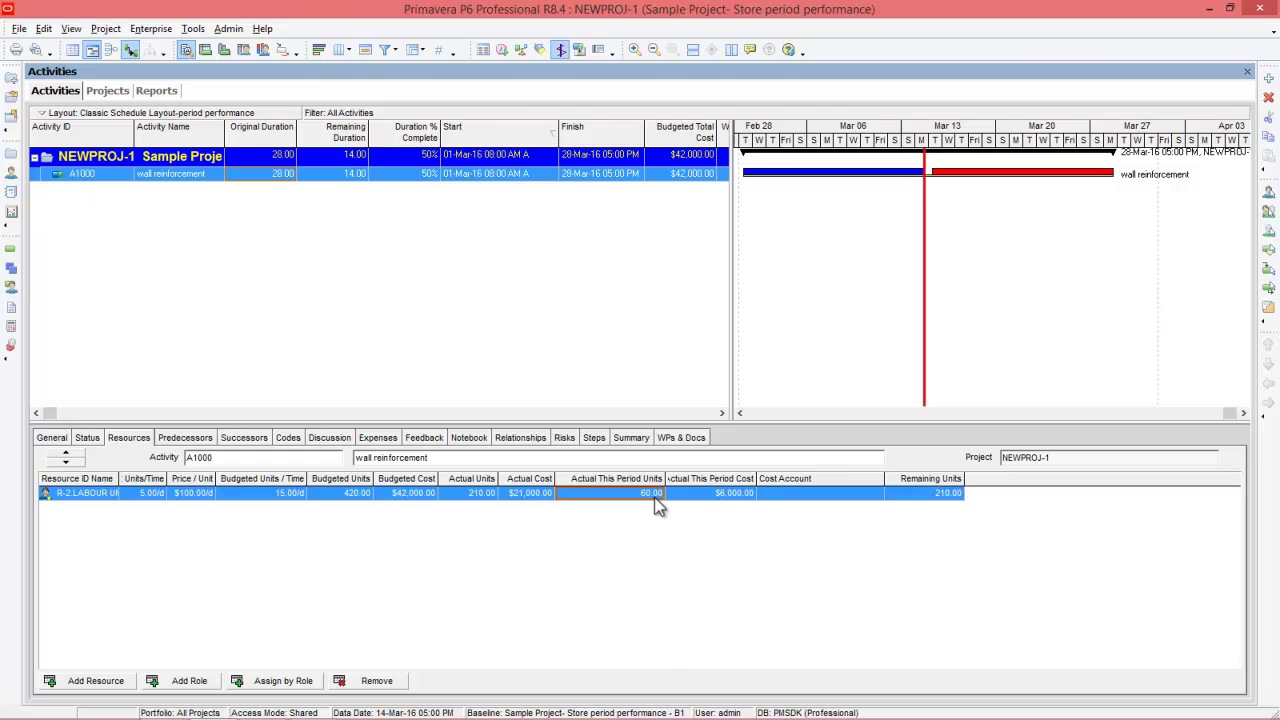
key("alt+Tab")
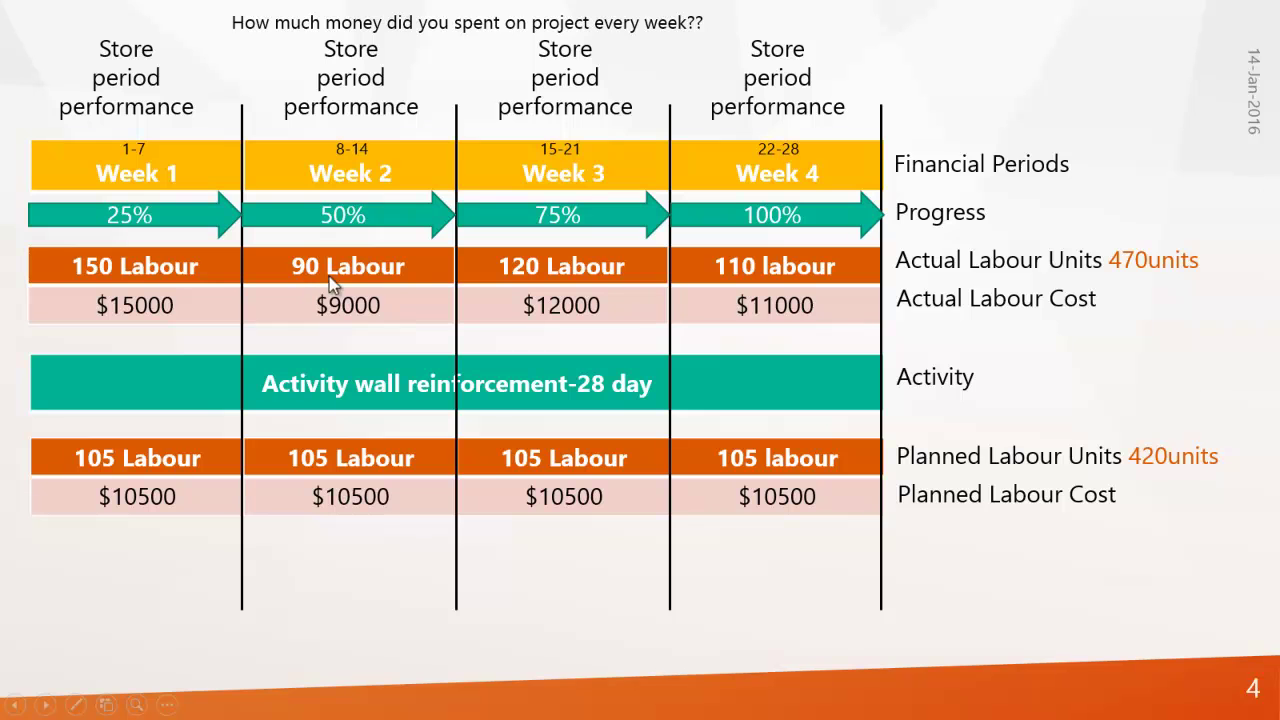
key("alt+Tab")
type("90")
key("Return")
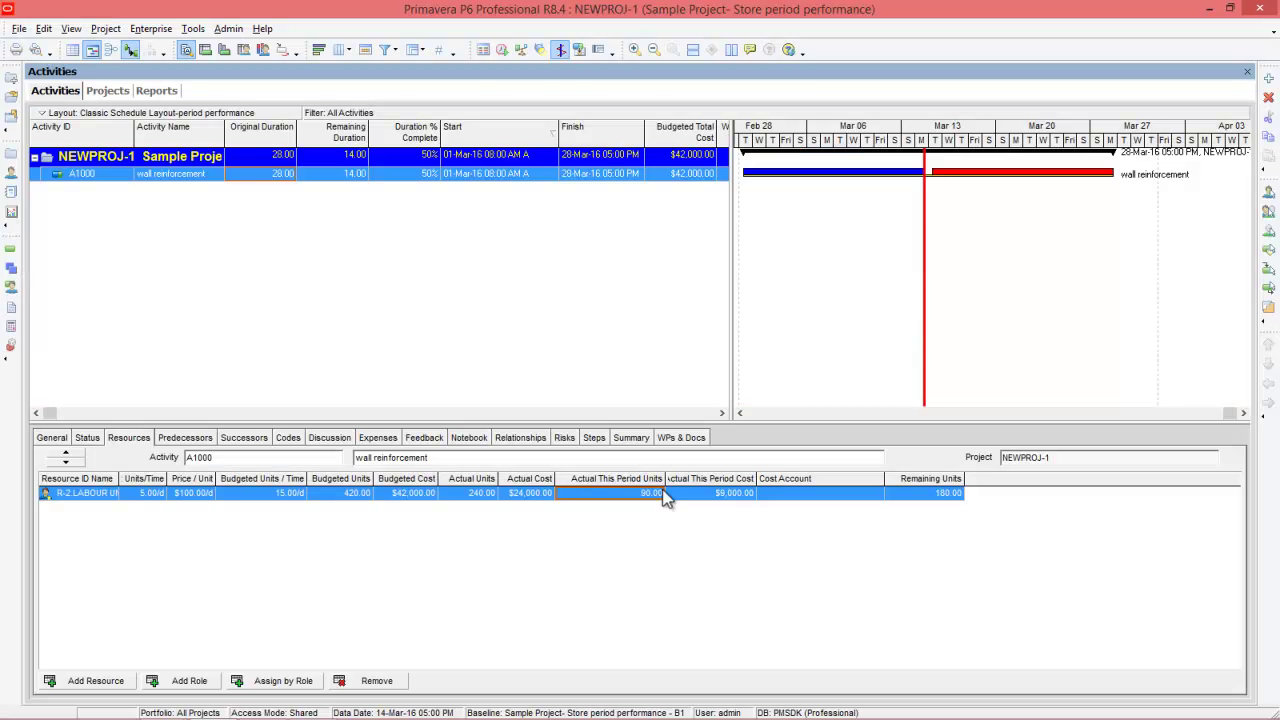
Store the period performance of the sample project for the WEEK 2 financial period.
left_click(193, 28)
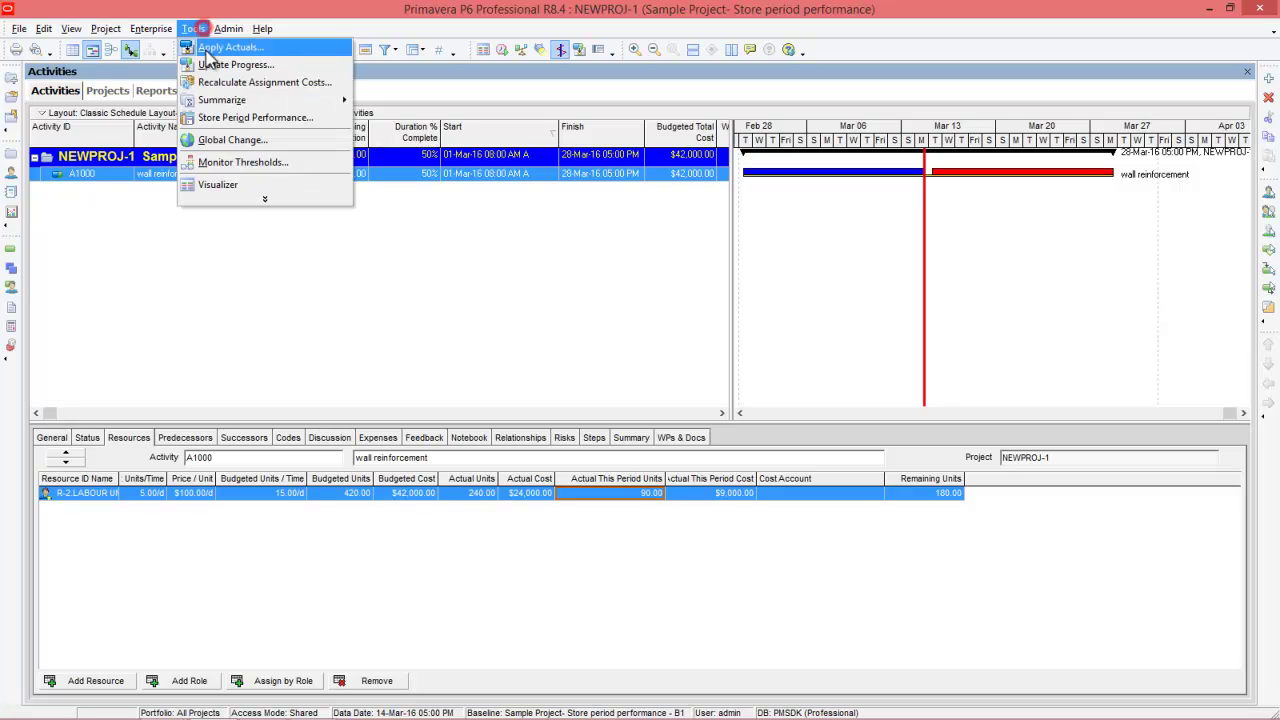
left_click(240, 117)
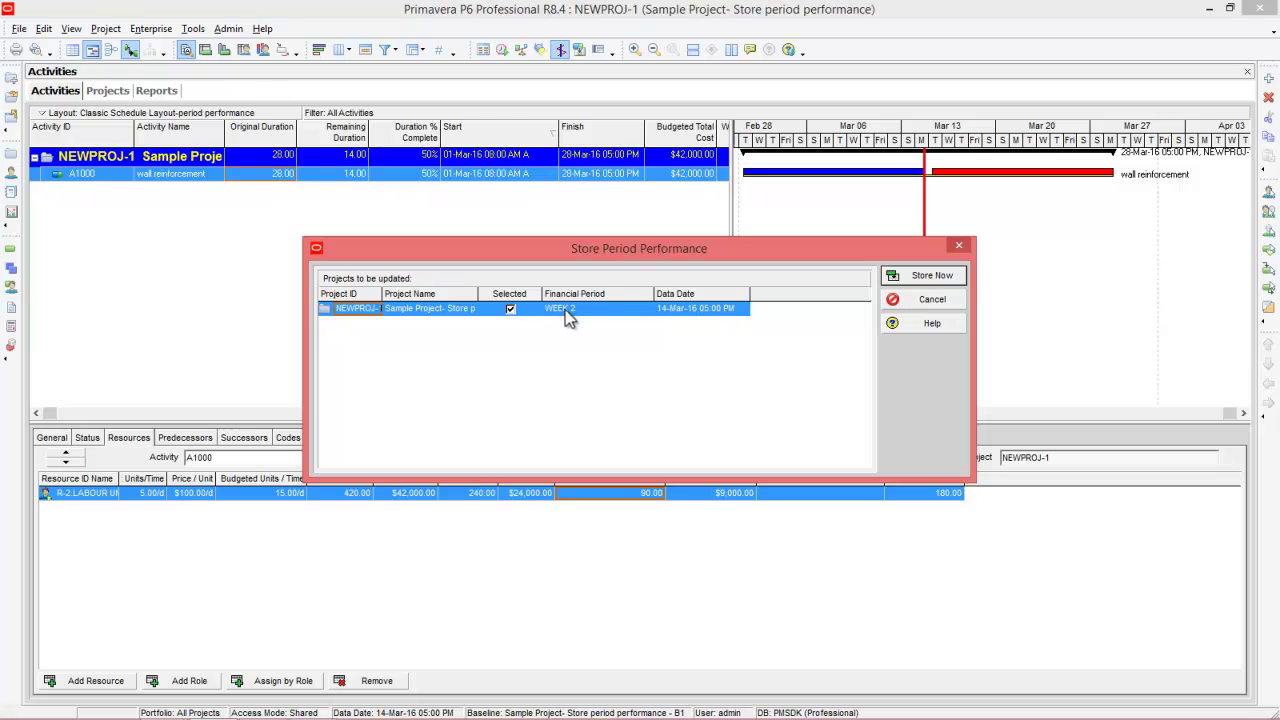
left_click(926, 278)
left_click(604, 396)
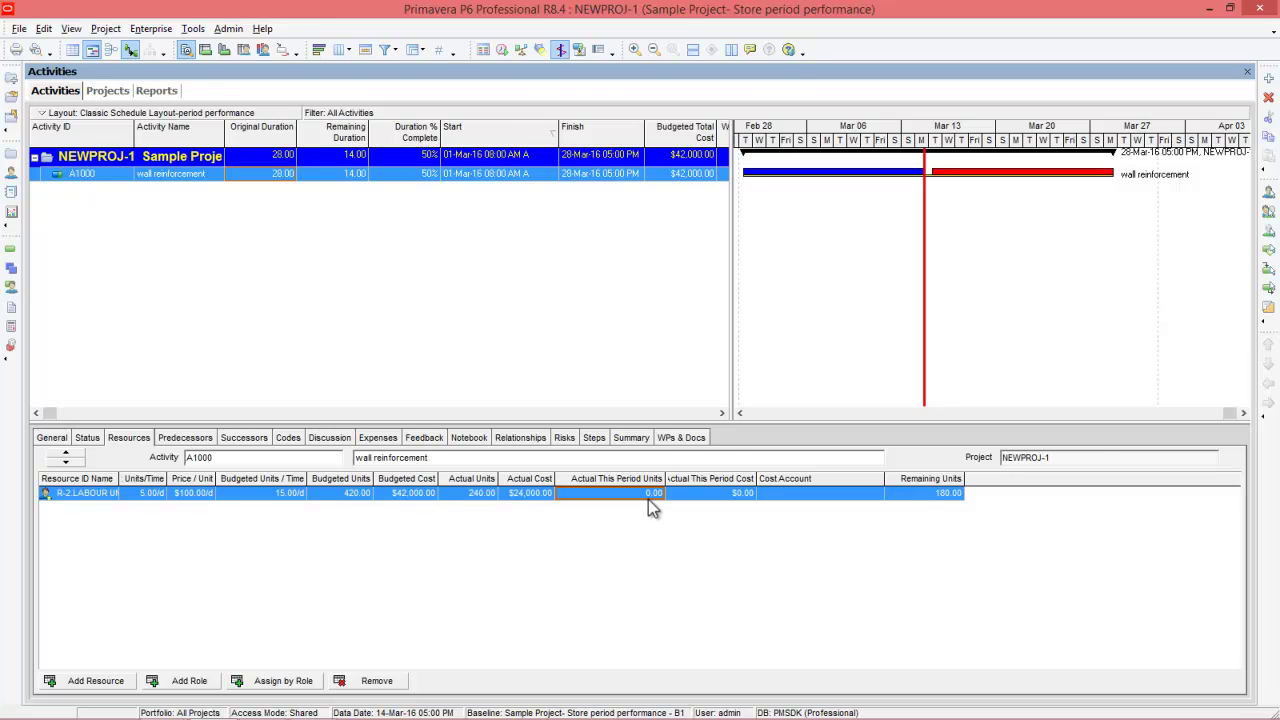
Consult the Week 3 figures on the slide and set the wall reinforcement activity's duration percent complete to 75%.
key("alt+Tab")
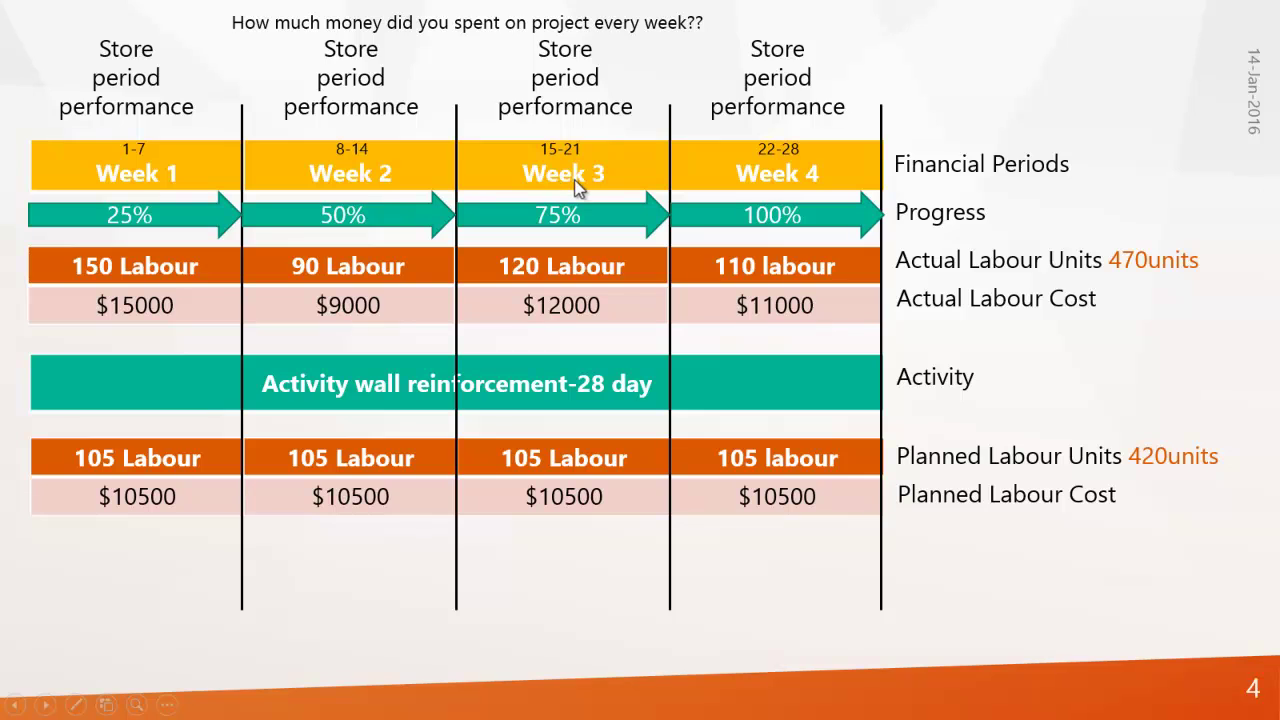
key("alt+Tab")
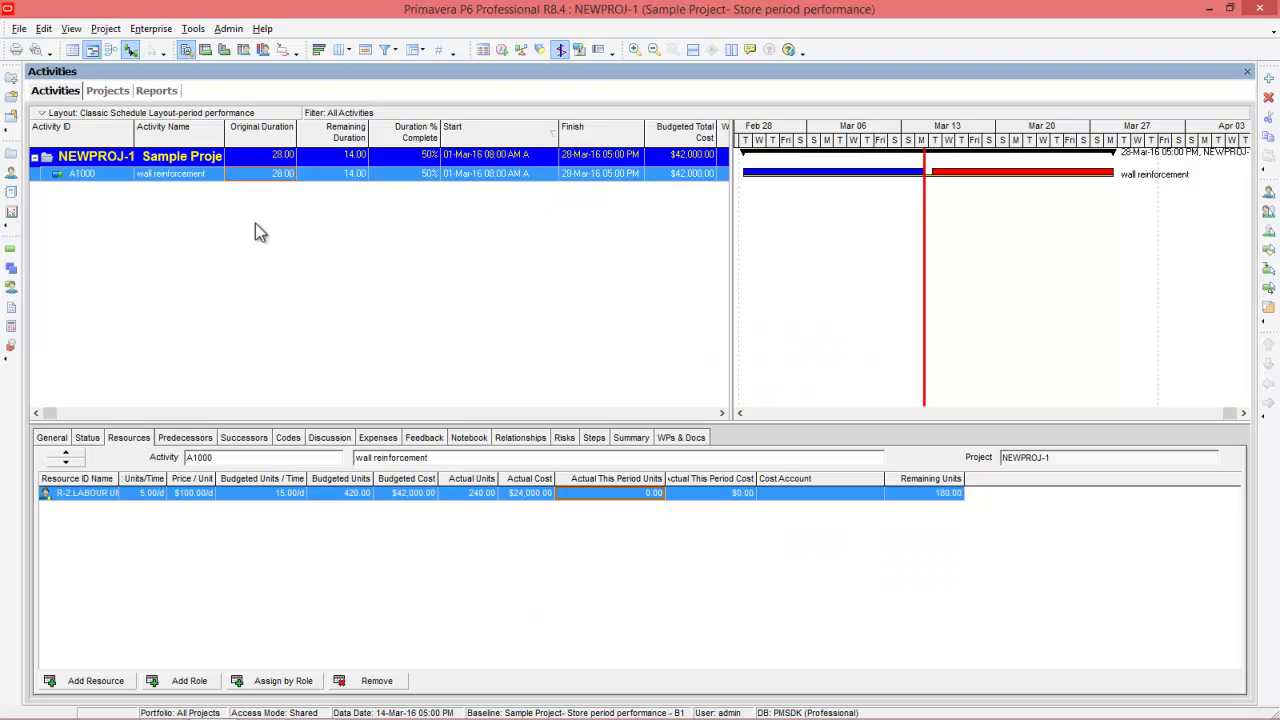
left_click(88, 437)
left_click(799, 503)
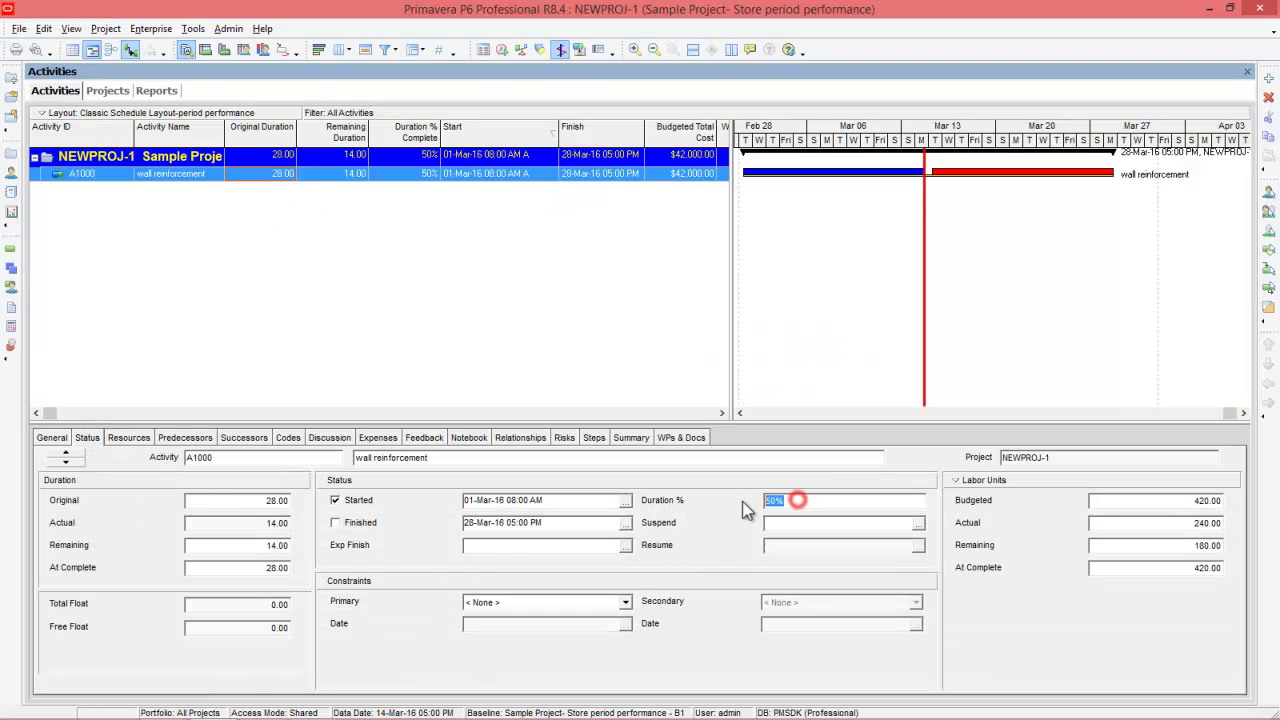
type("75")
key("Return")
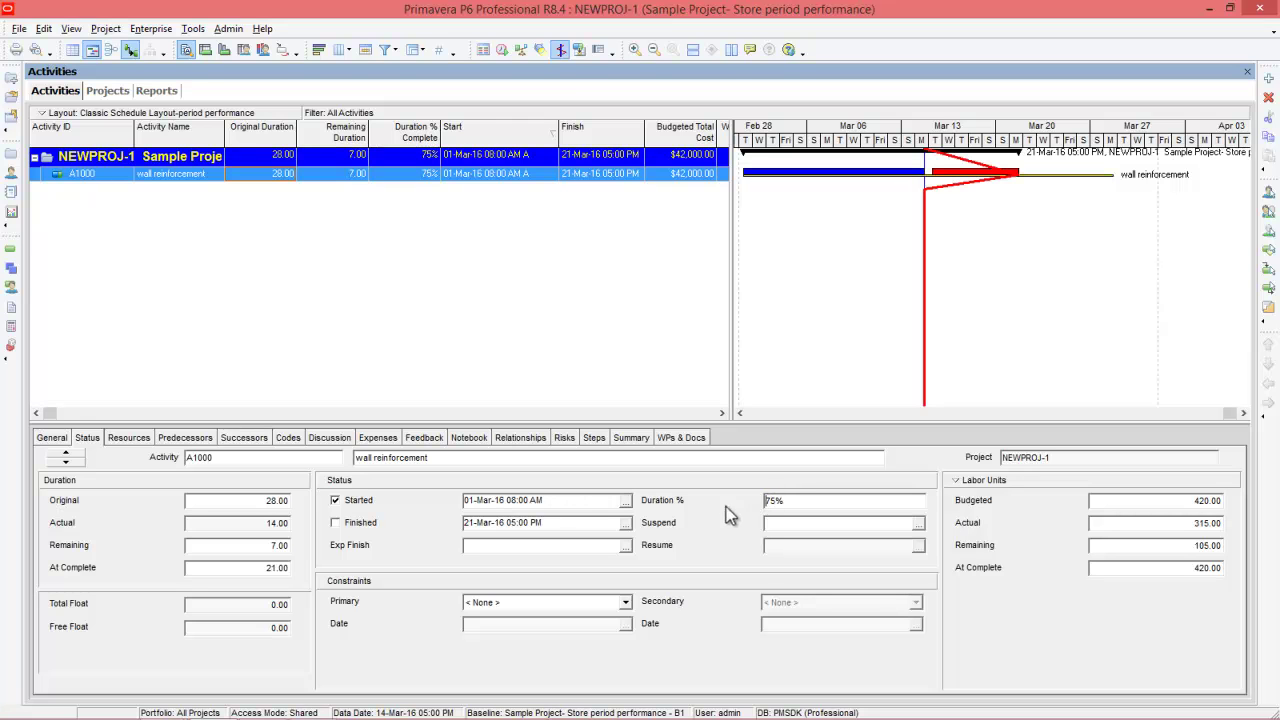
Reschedule the project with the current data date moved to 21-Mar-16 05:00 PM.
left_click(502, 49)
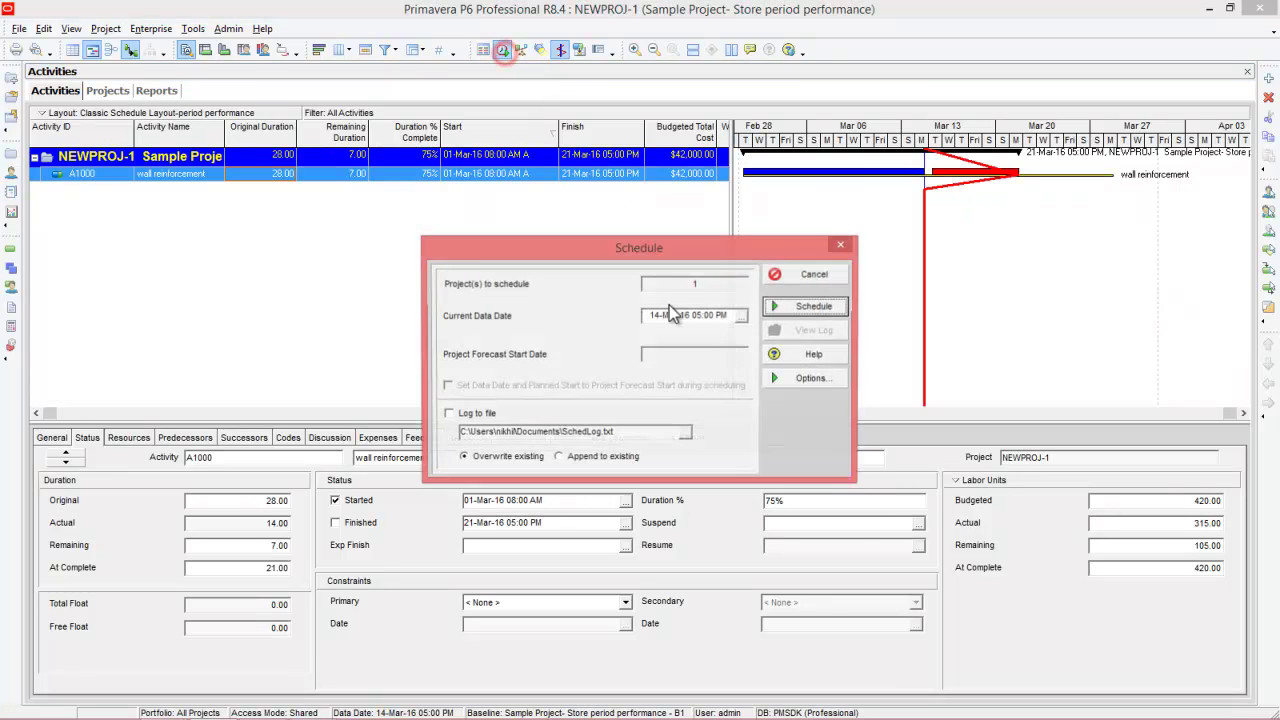
left_click(741, 316)
left_click(686, 470)
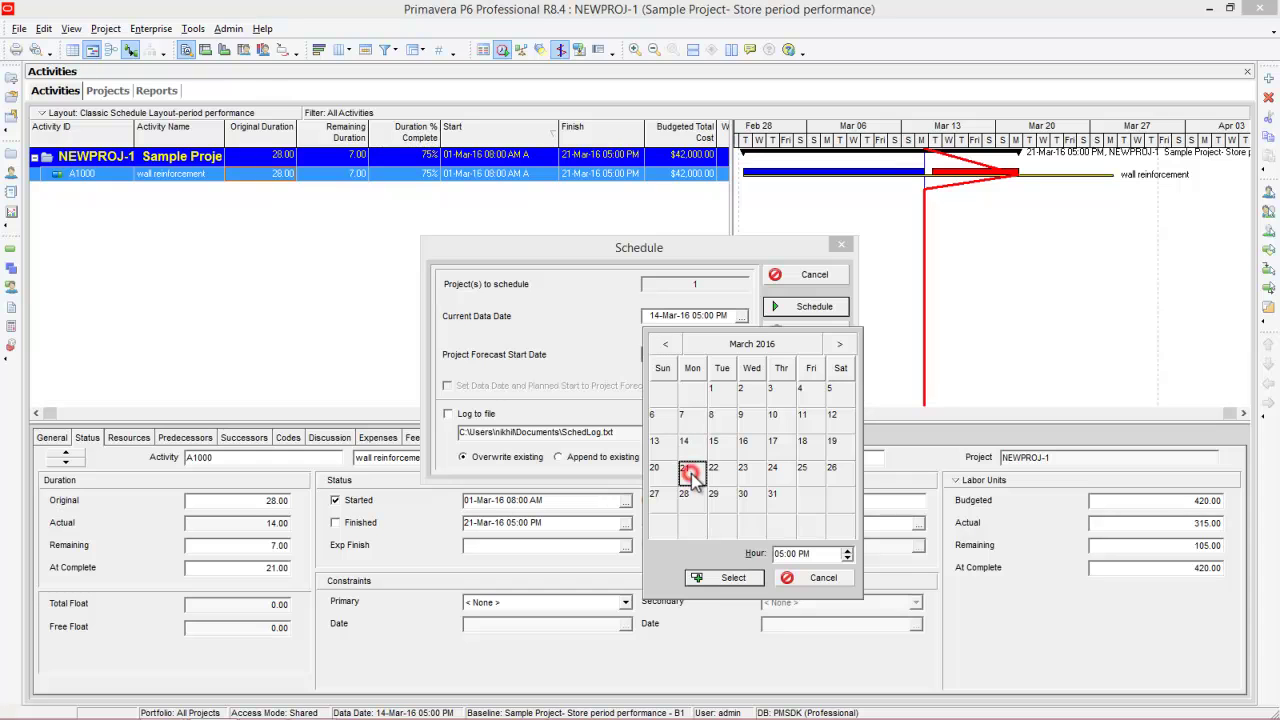
left_click(712, 580)
left_click(816, 306)
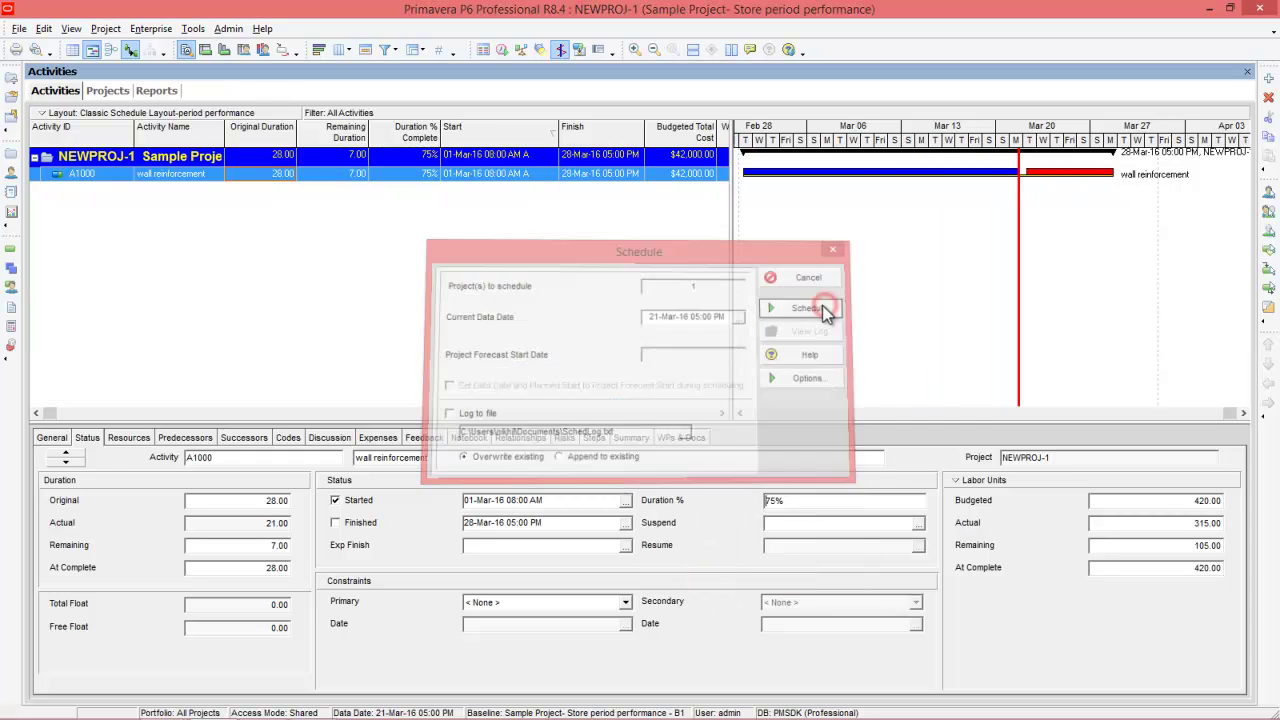
Check the Week 3 actual labour on the slide and set the labour resource's Actual This Period Units to 120.
left_click(129, 438)
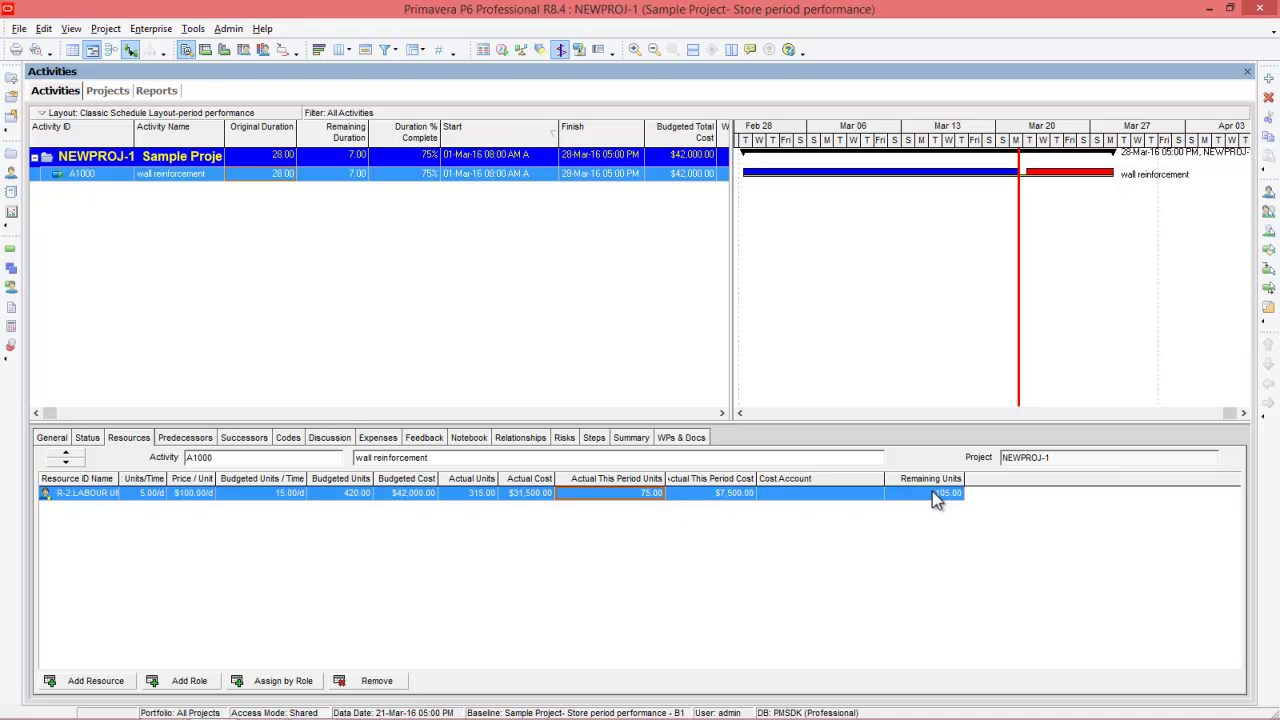
key("alt+Tab")
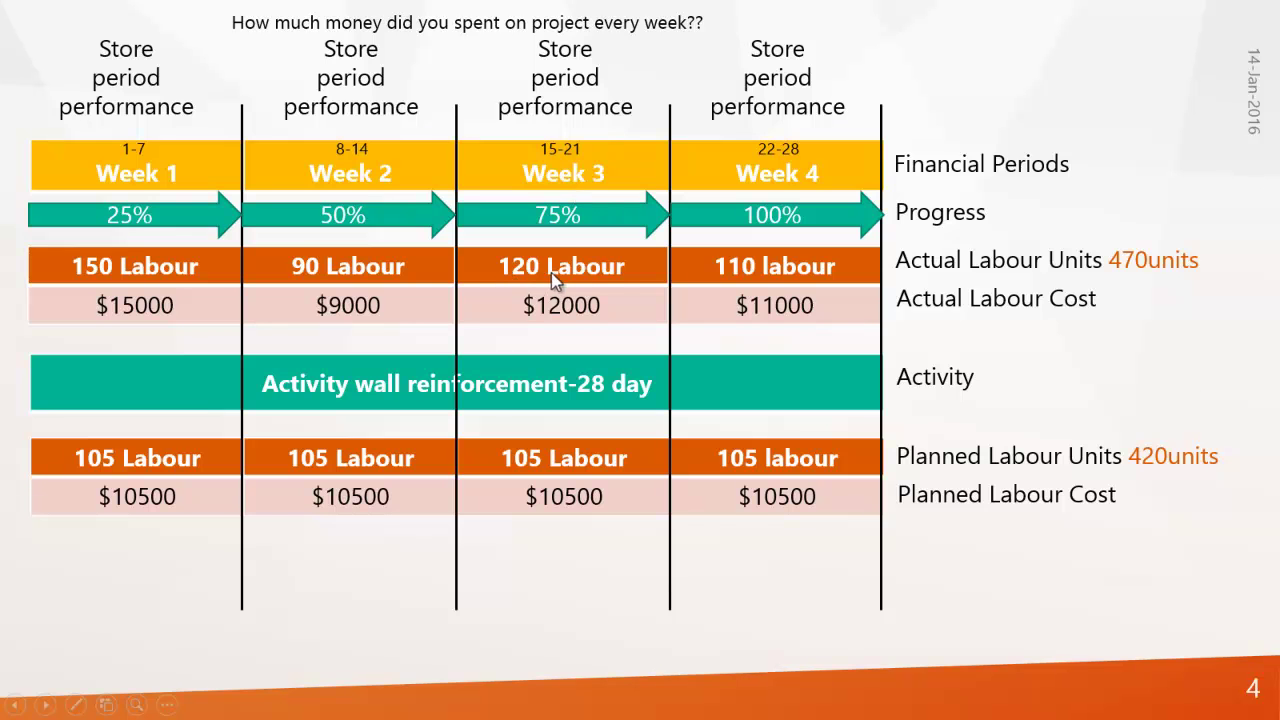
key("alt+Tab")
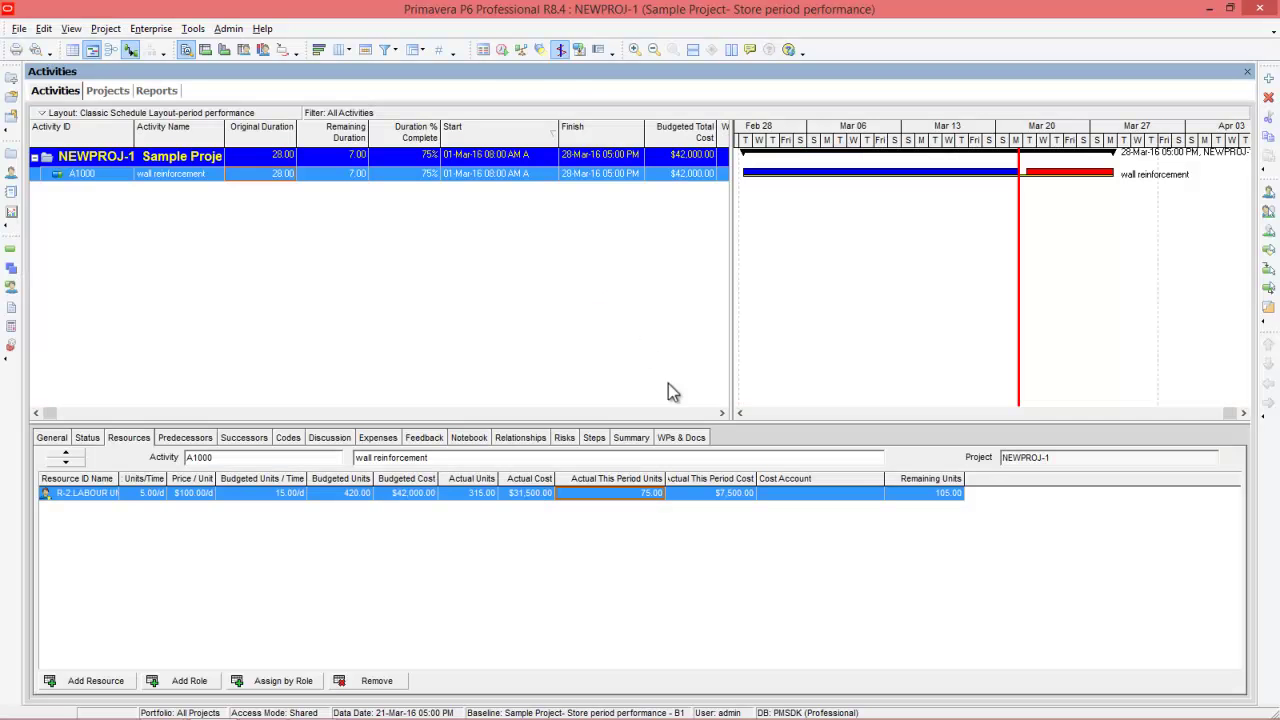
left_click(647, 494)
type("120")
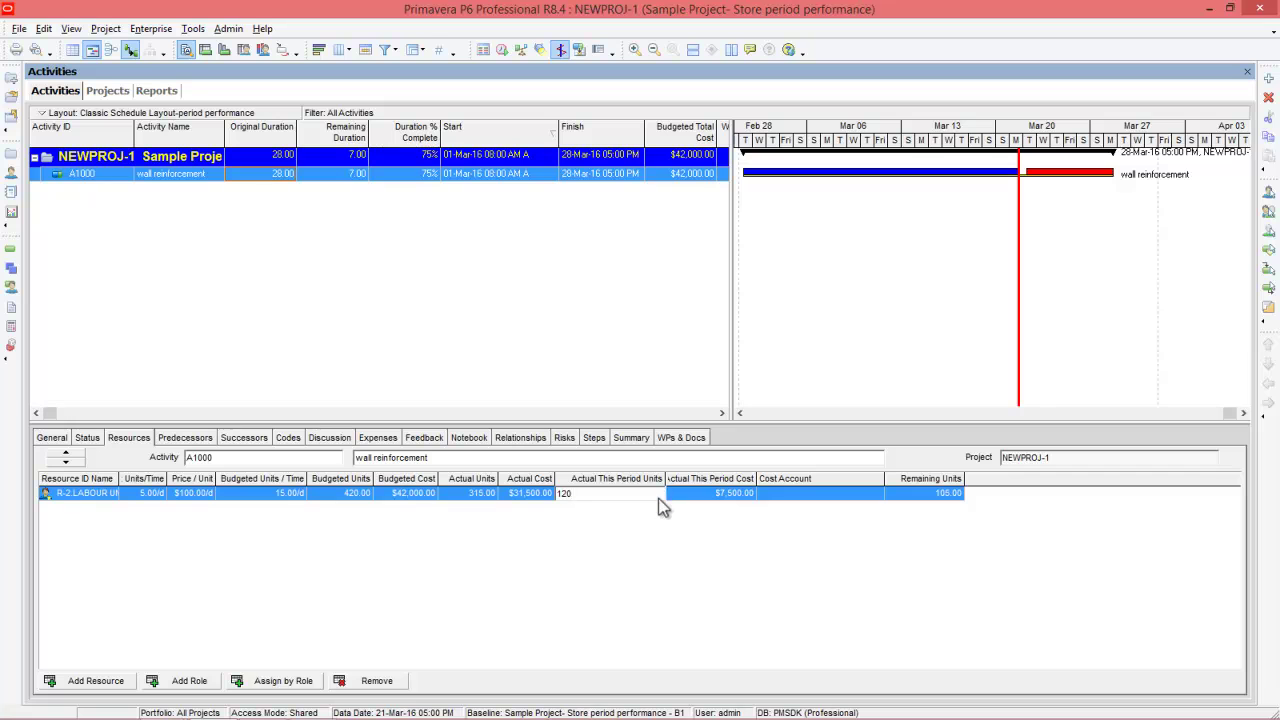
key("Return")
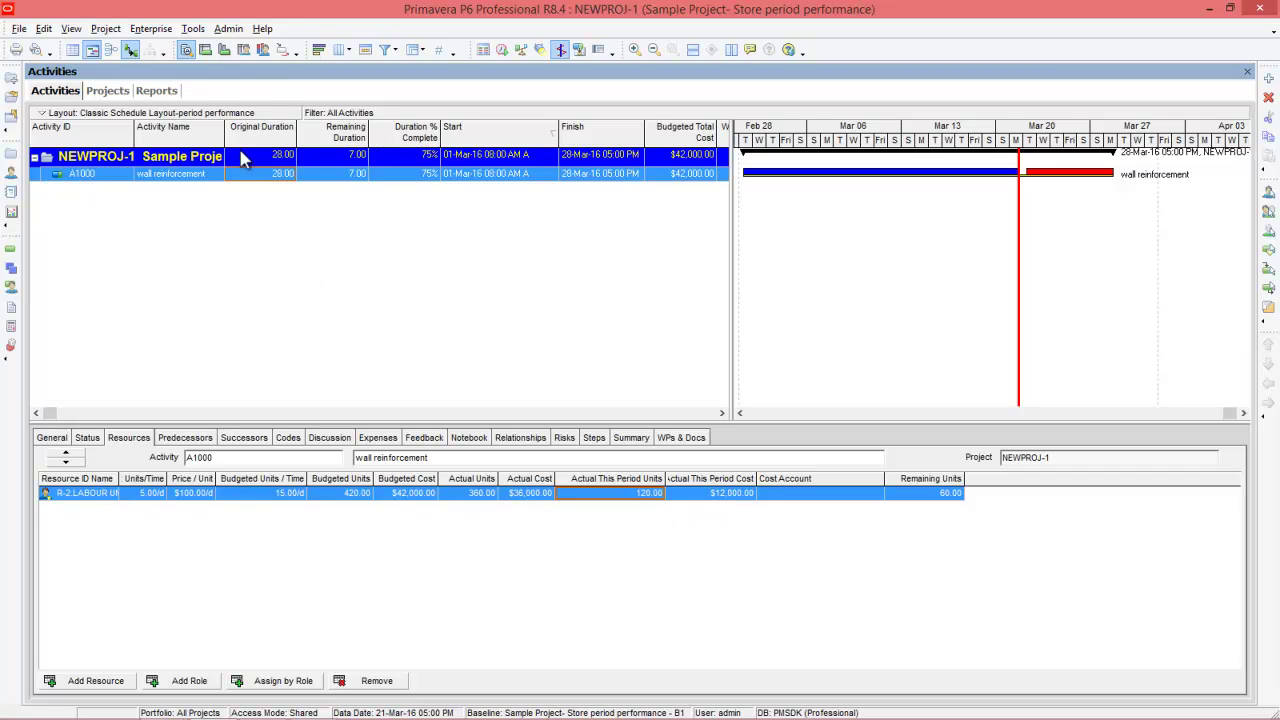
Store the period performance of the sample project for the WEEK 3 financial period.
left_click(192, 28)
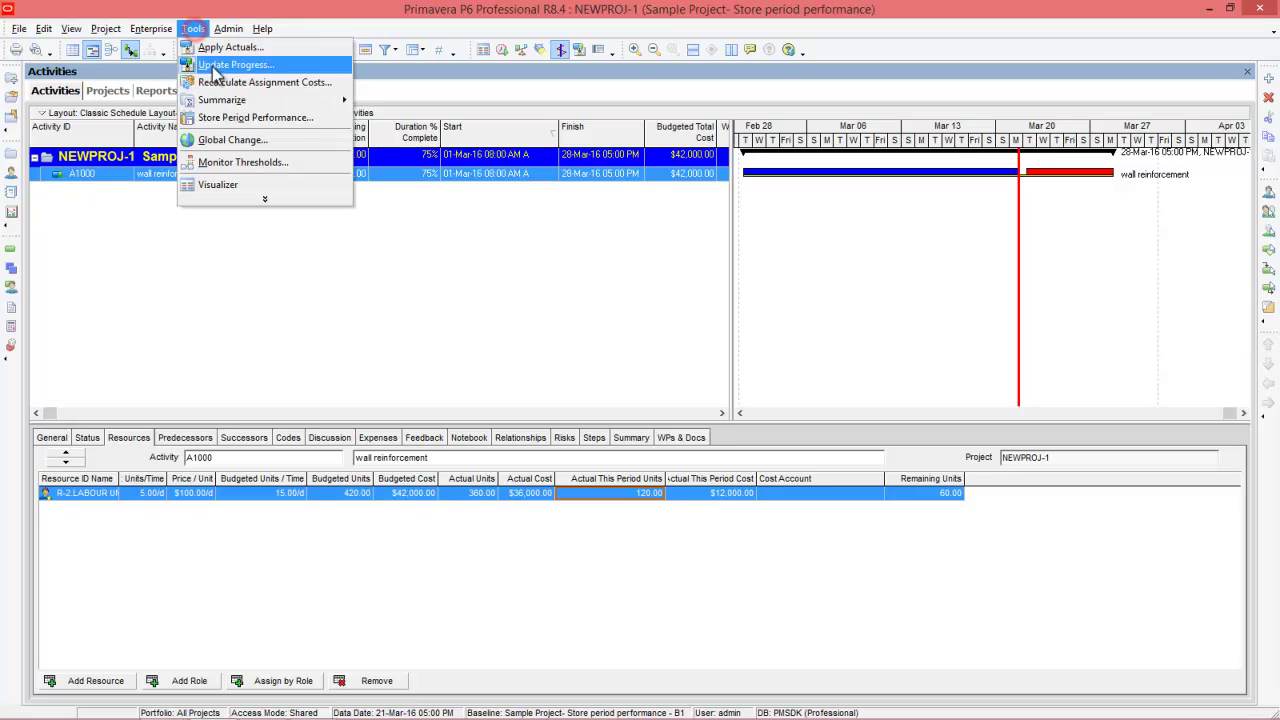
left_click(231, 120)
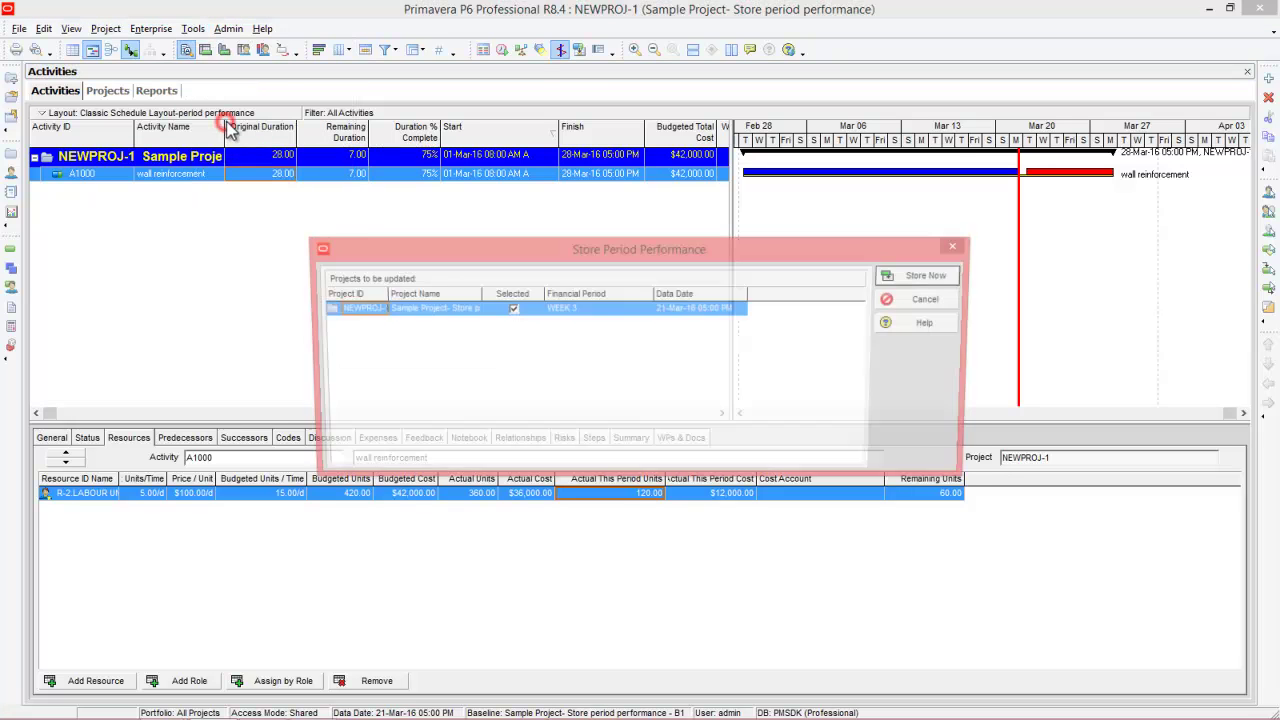
left_click(905, 278)
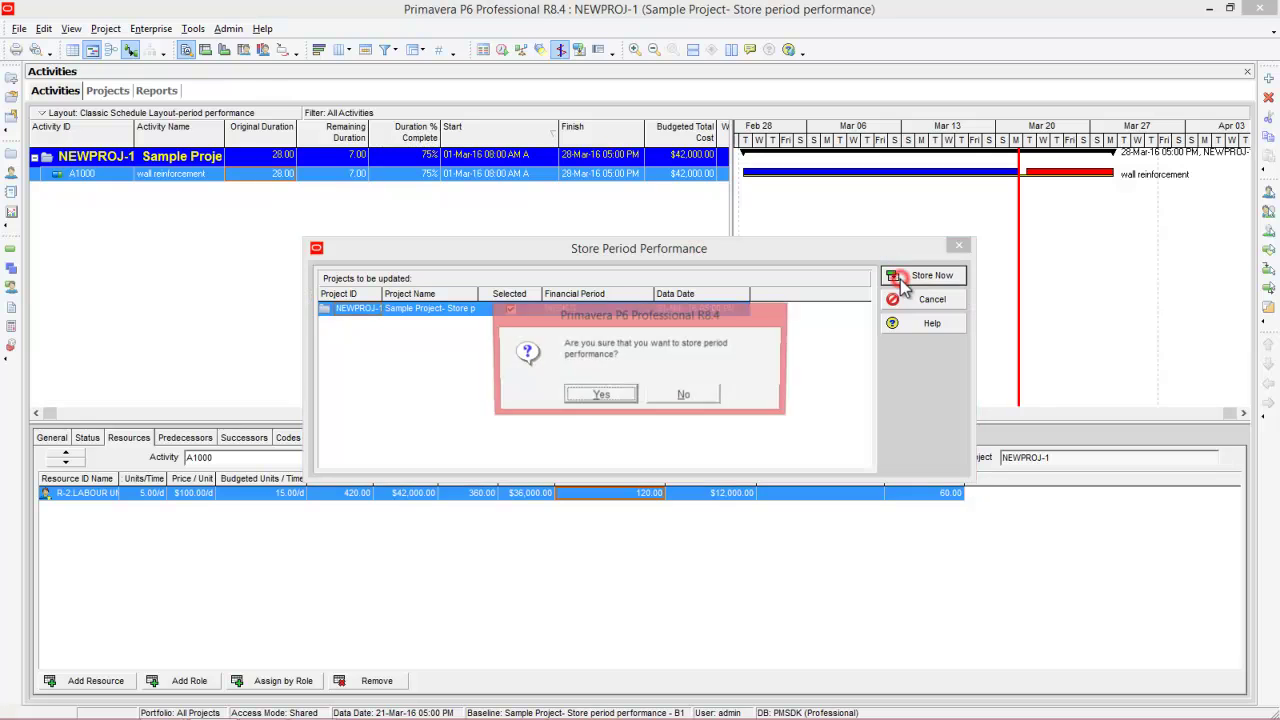
left_click(600, 395)
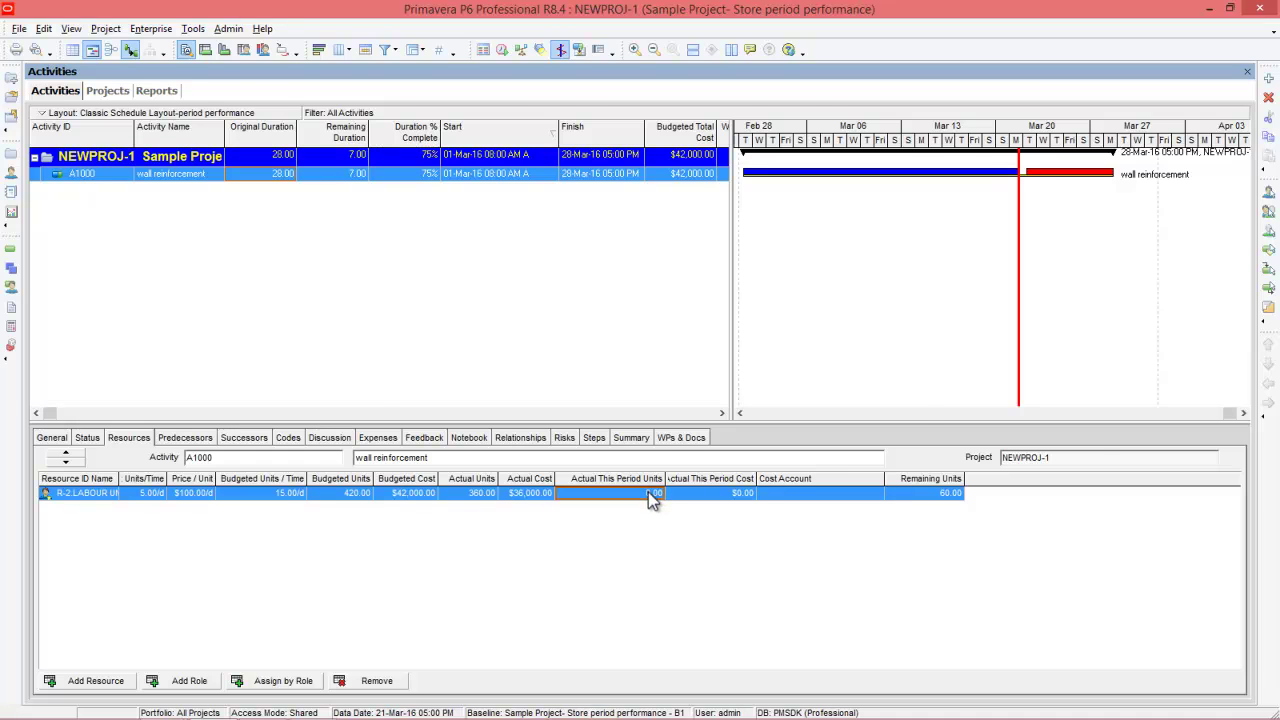
Consult the Week 4 figures on the slide and mark the wall reinforcement activity as finished.
key("alt+Tab")
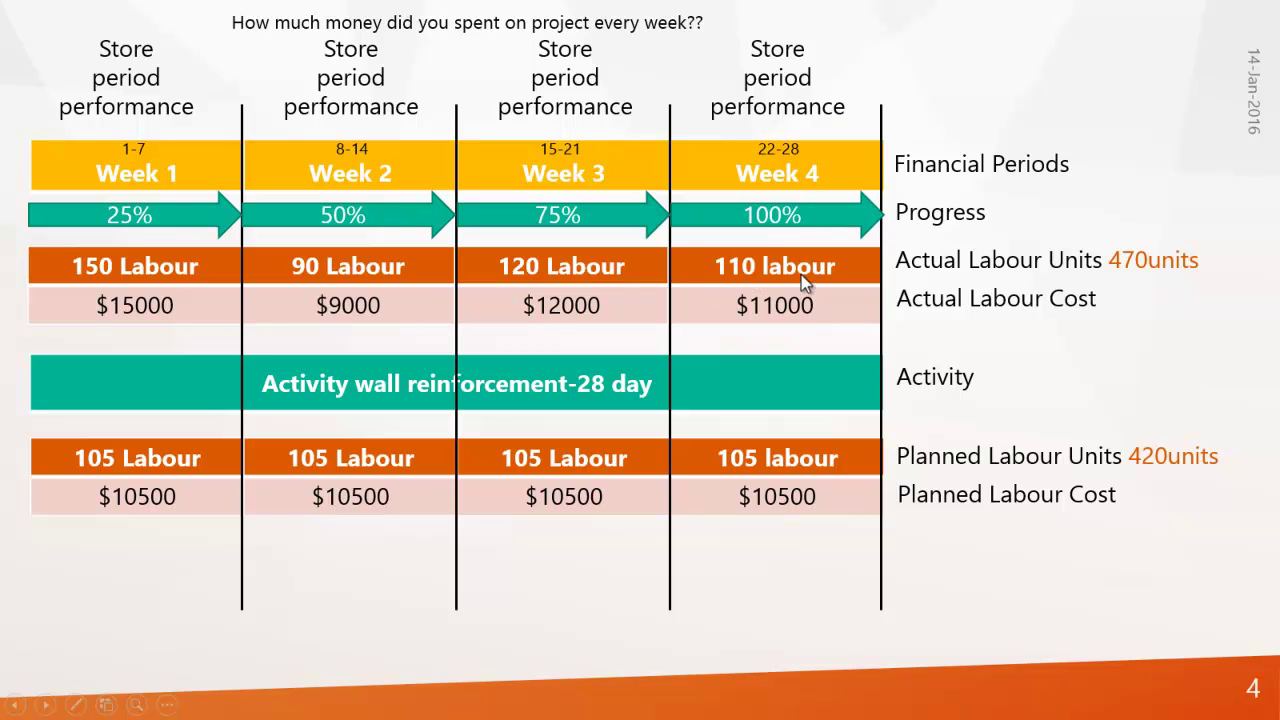
key("alt+Tab")
left_click(87, 440)
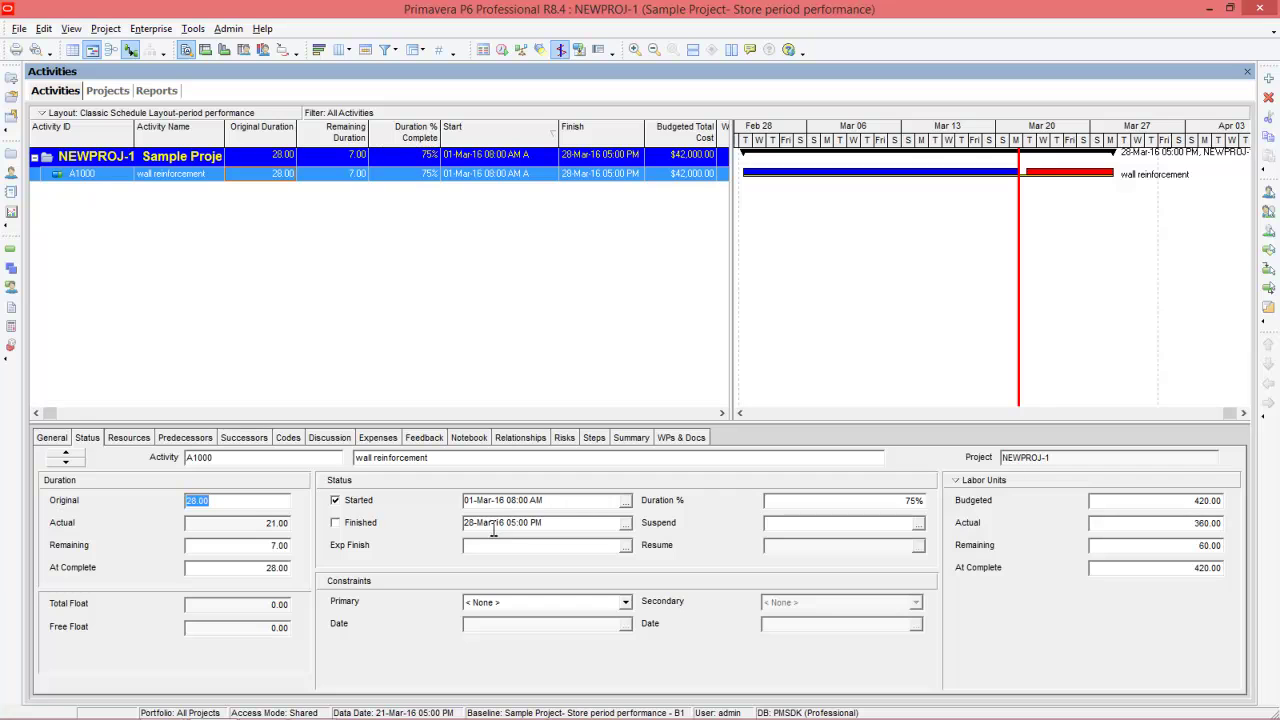
left_click(357, 526)
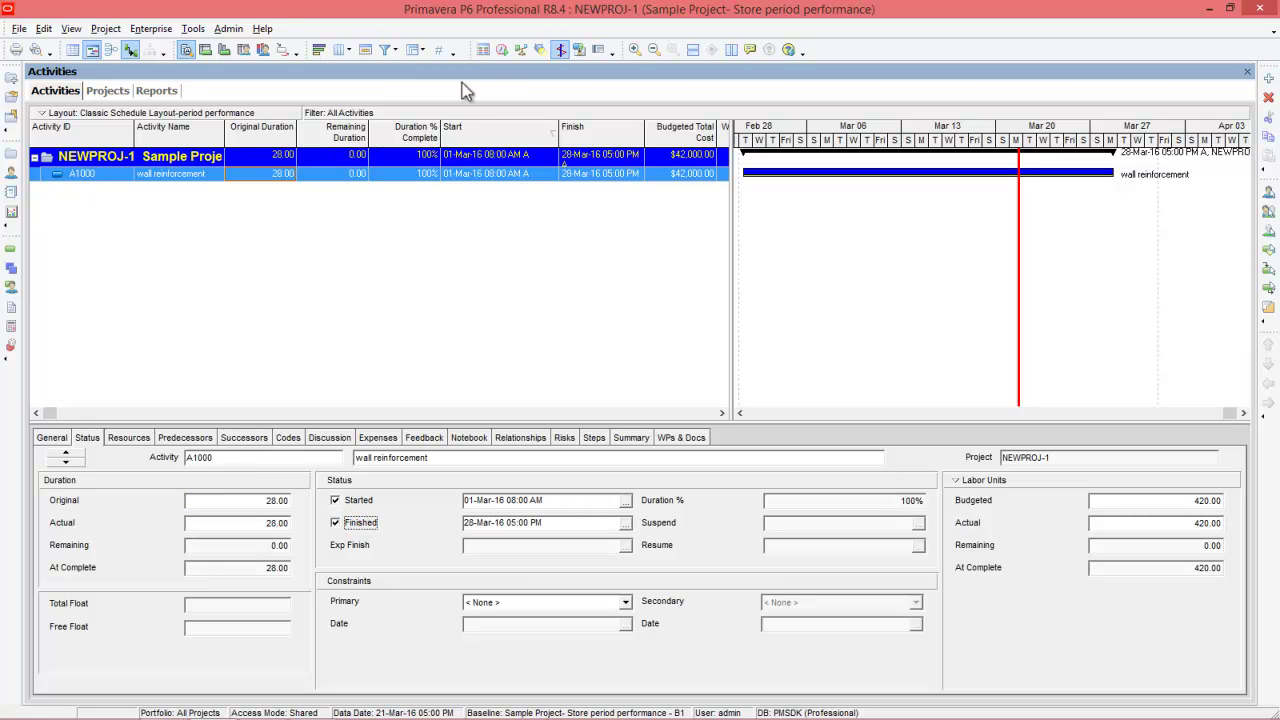
Reschedule the project with the current data date moved to 28-Mar-16 05:00 PM.
left_click(503, 51)
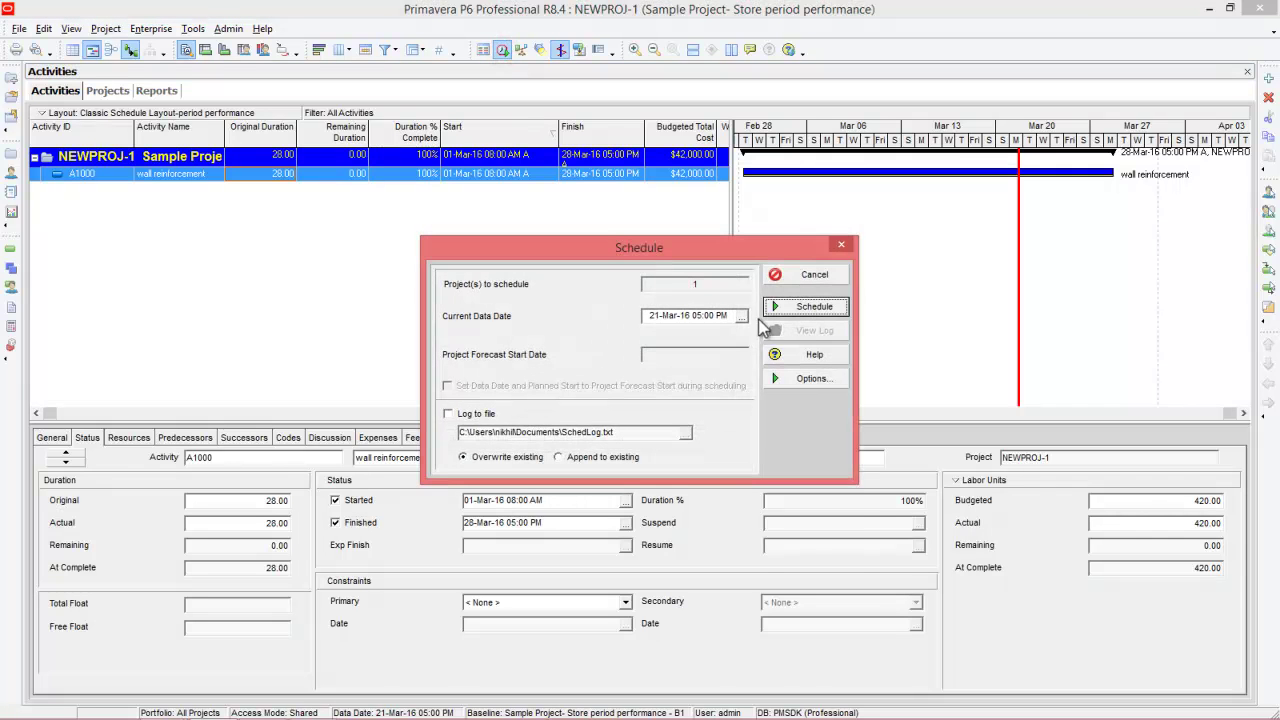
left_click(741, 315)
left_click(686, 493)
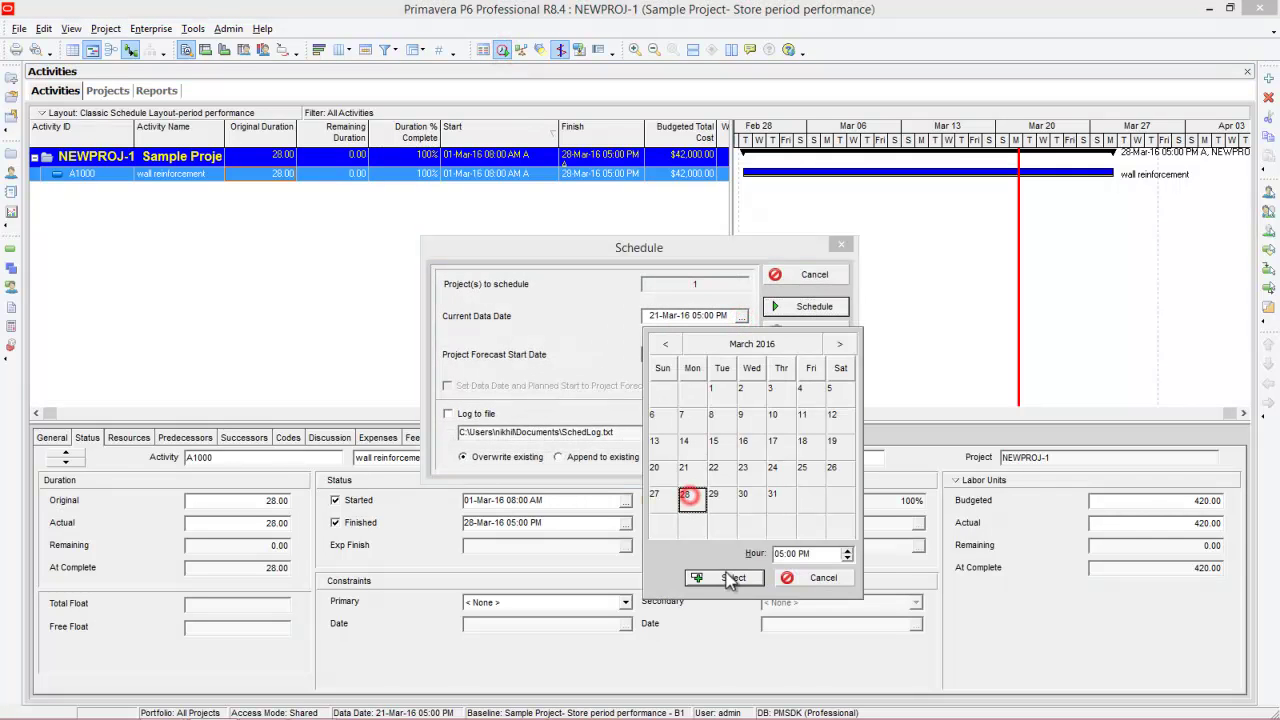
left_click(727, 577)
left_click(808, 308)
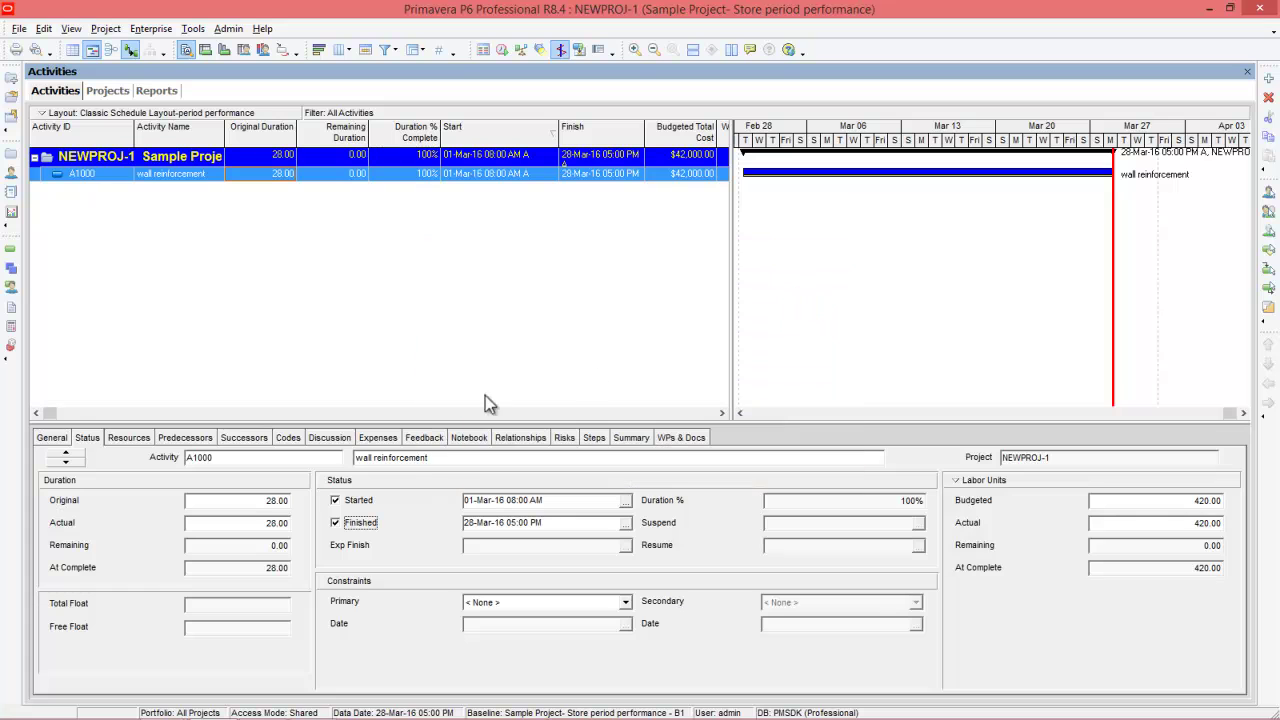
Check the Week 4 actual labour on the slide and set the labour resource's Actual This Period Units to 110.
left_click(137, 438)
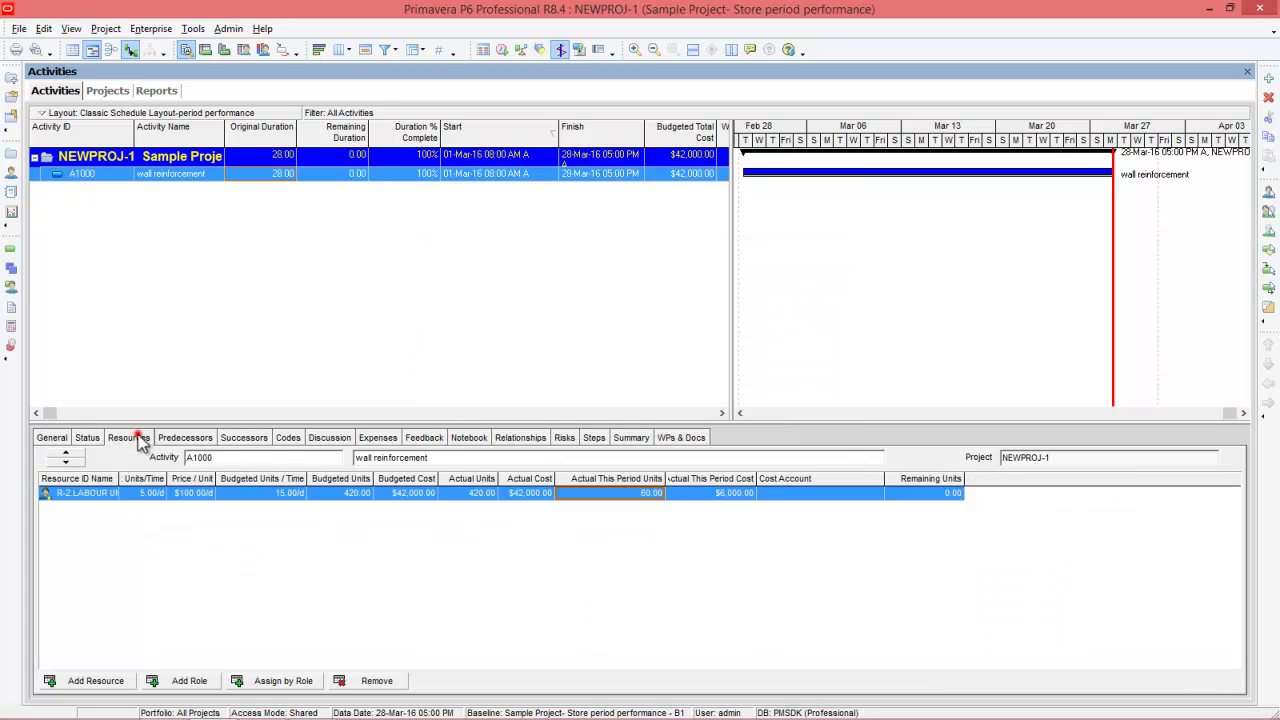
left_click(656, 497)
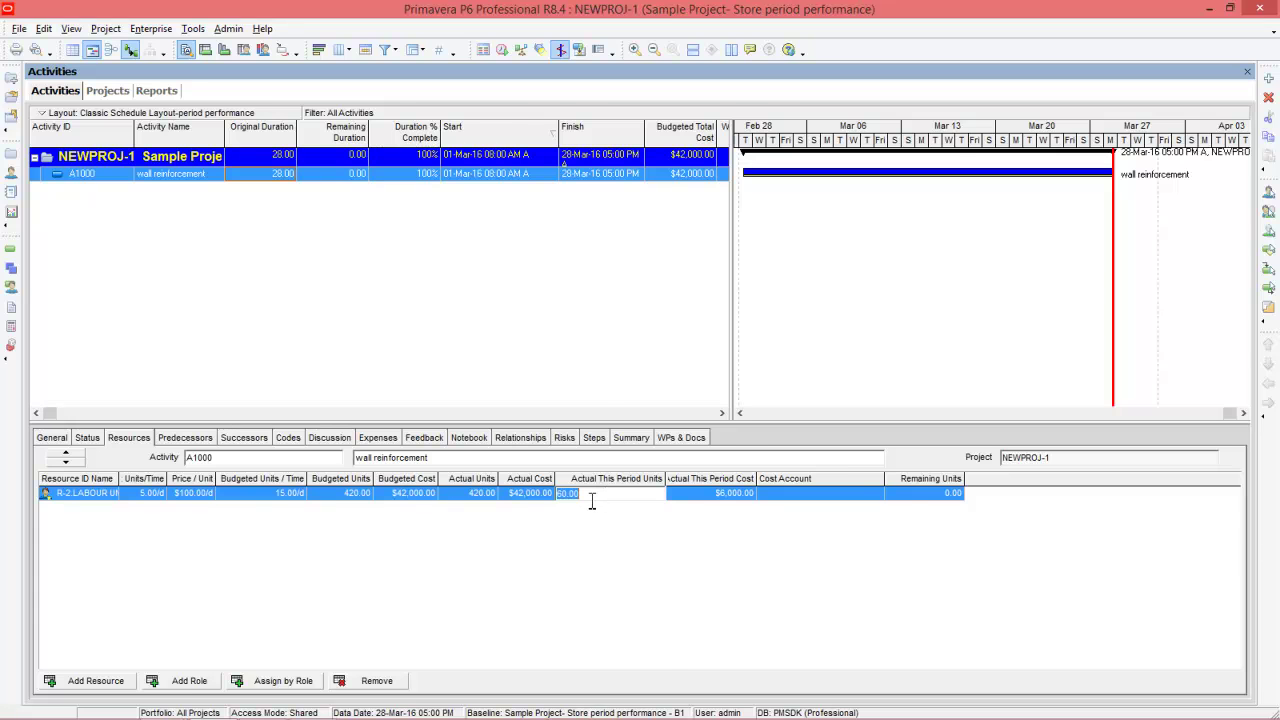
key("alt+Tab")
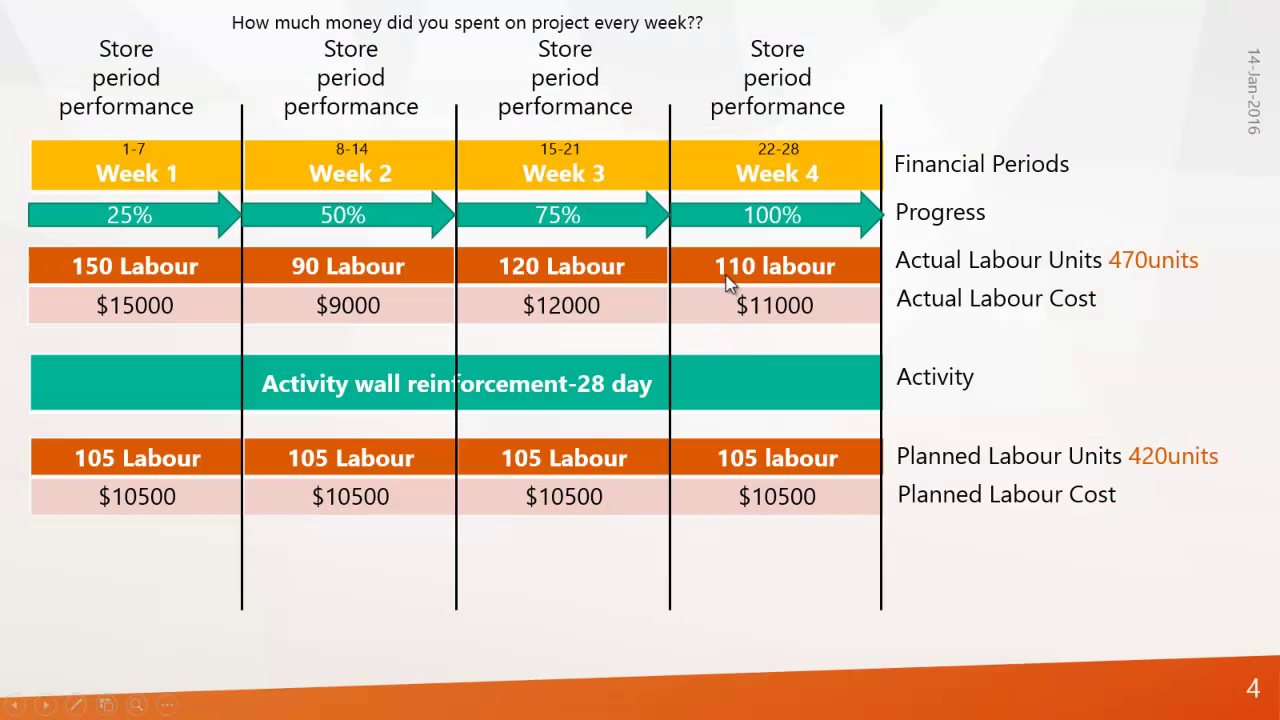
key("alt+Tab")
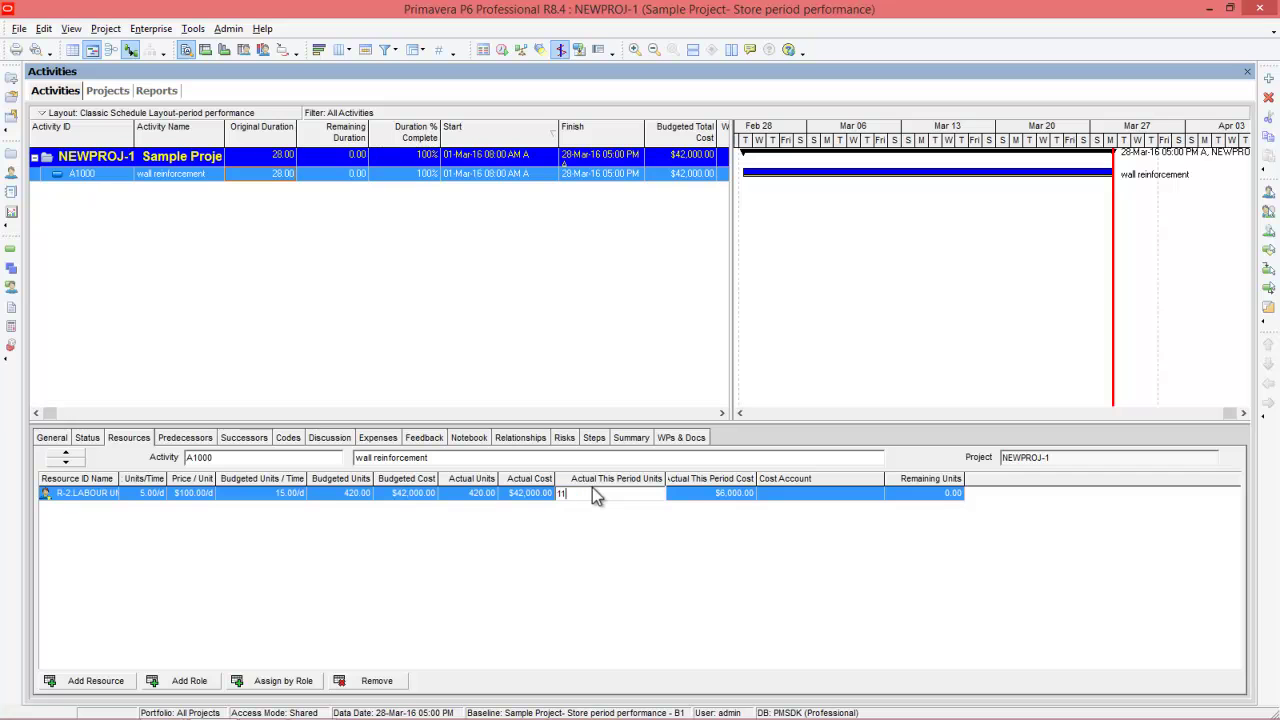
key("Return")
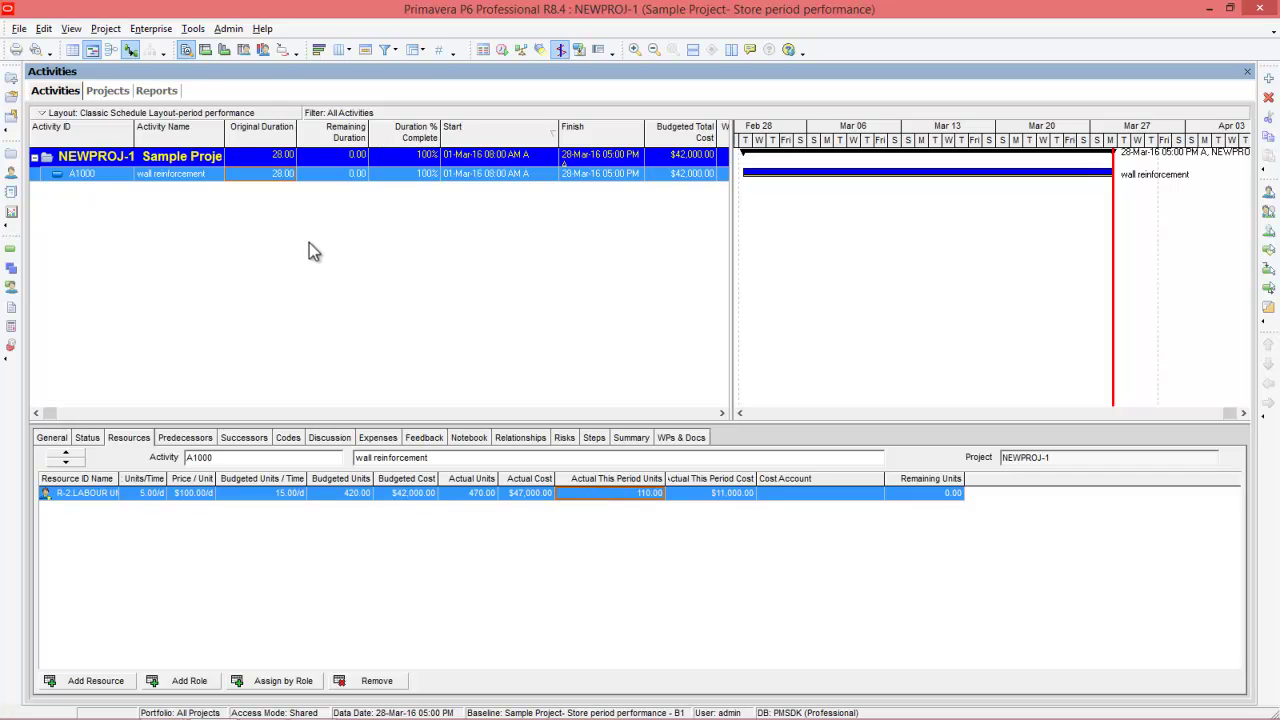
Store the period performance of the sample project for the WEEK 4 financial period.
left_click(195, 30)
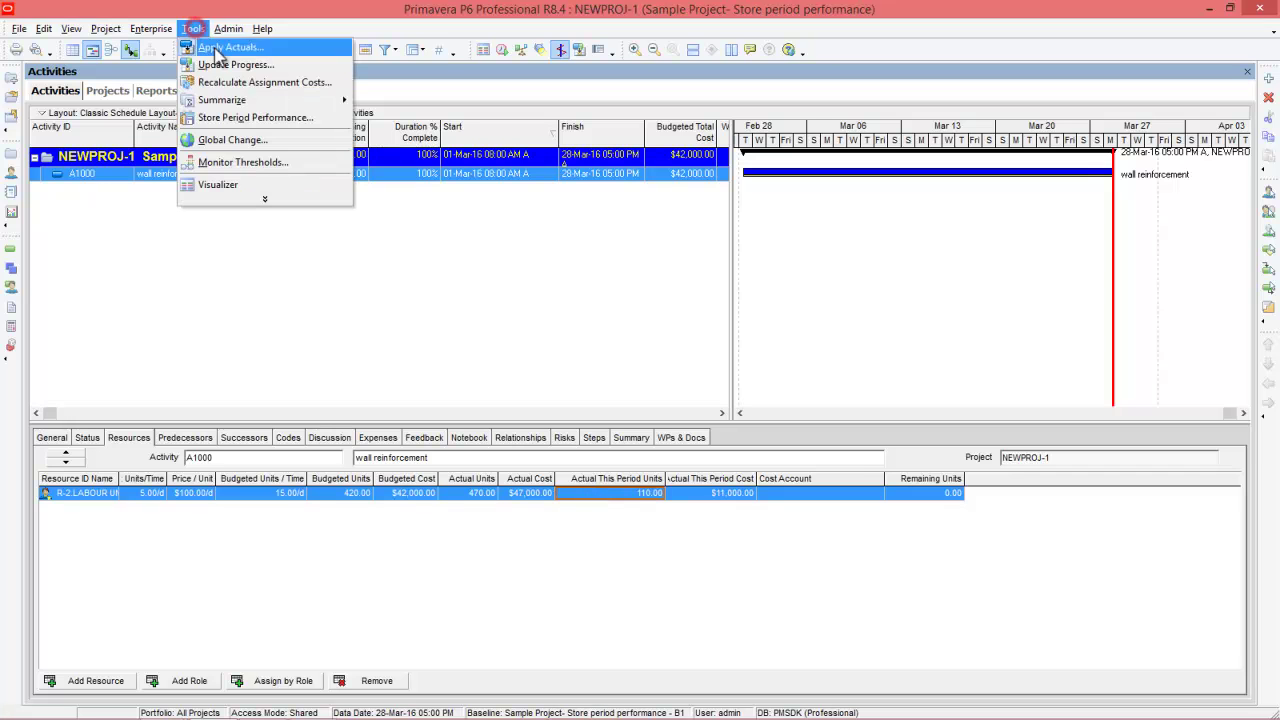
left_click(236, 117)
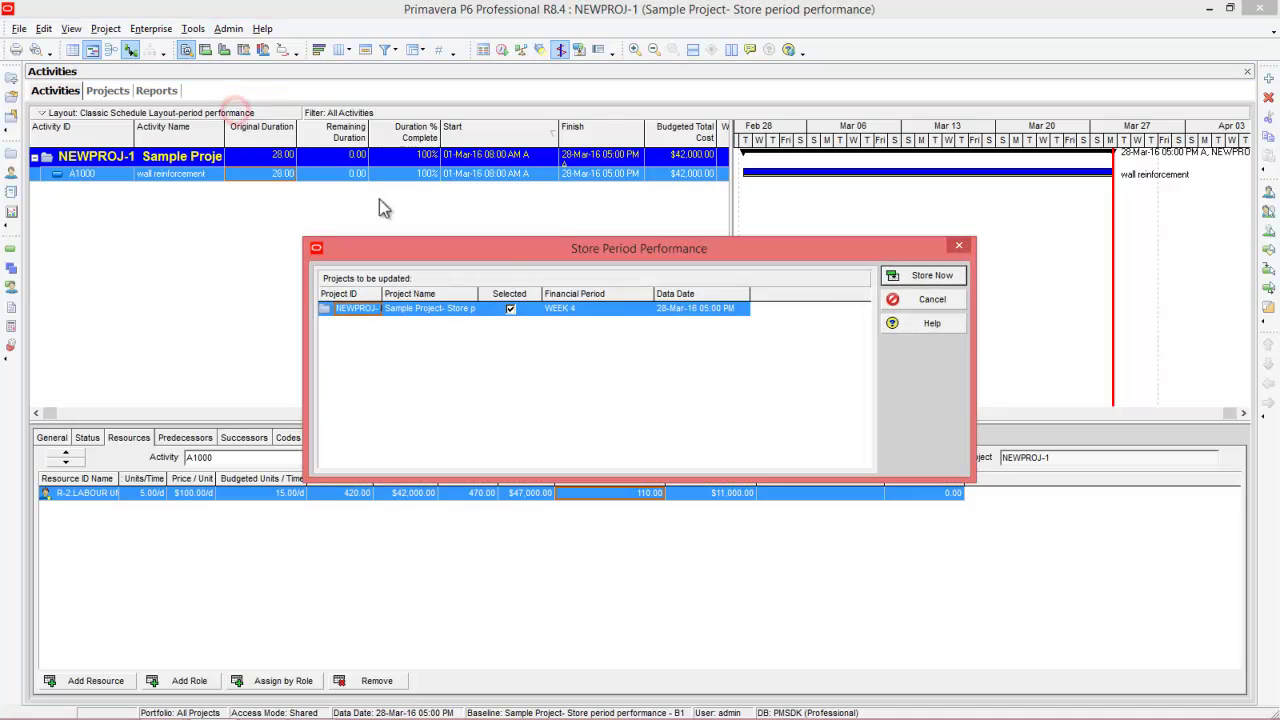
left_click(910, 276)
left_click(610, 395)
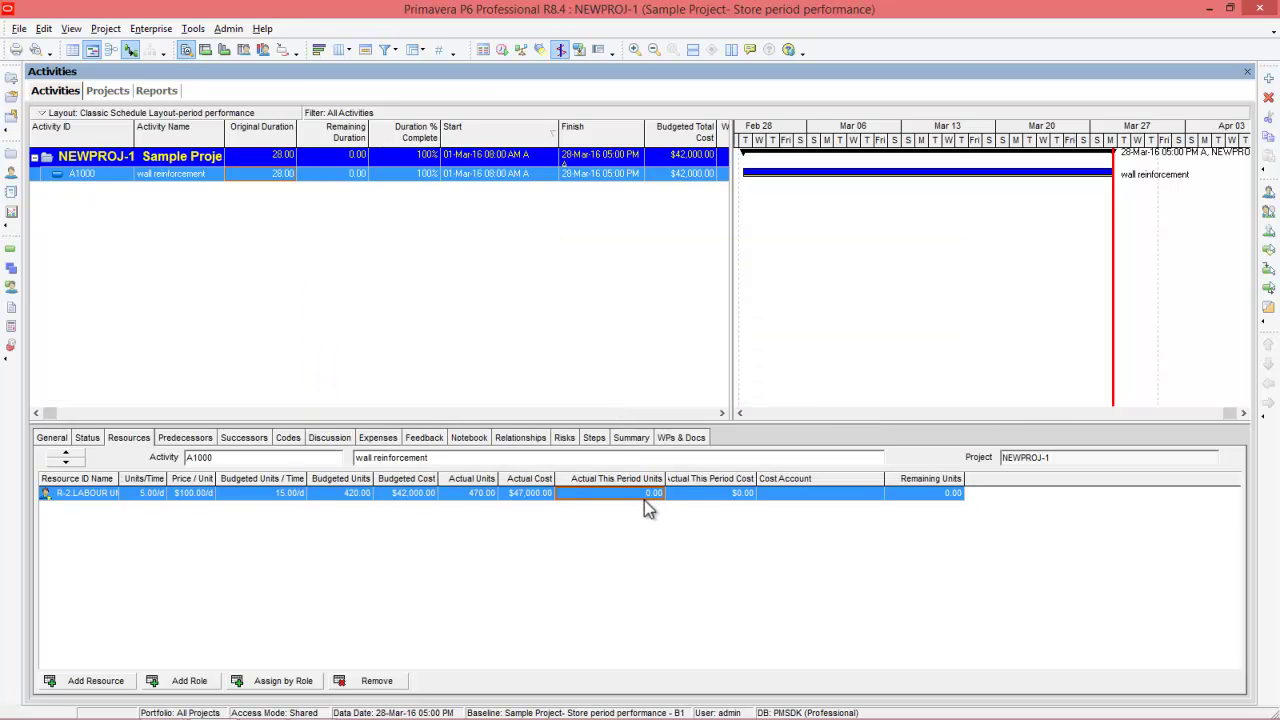
Examine the stored actual labour cost and units columns for Weeks 1 to 4 and compare them with the slide.
left_click(475, 496)
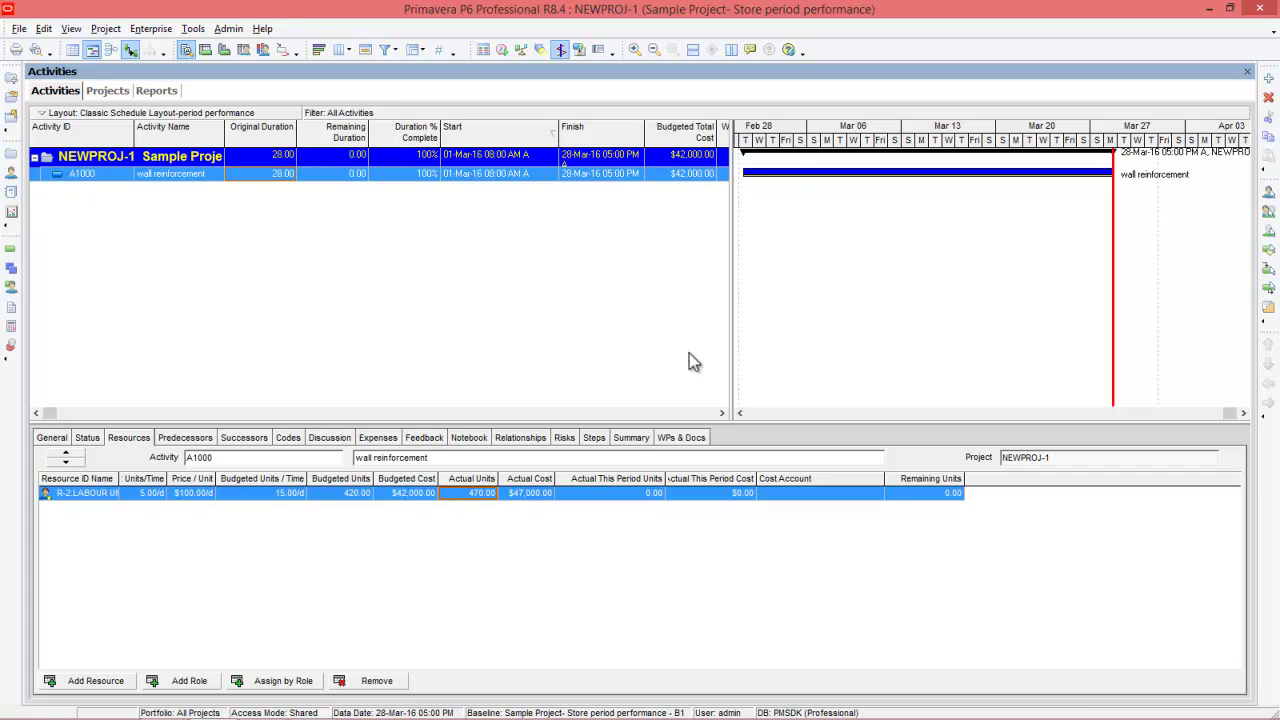
left_click_drag(728, 314, 1210, 300)
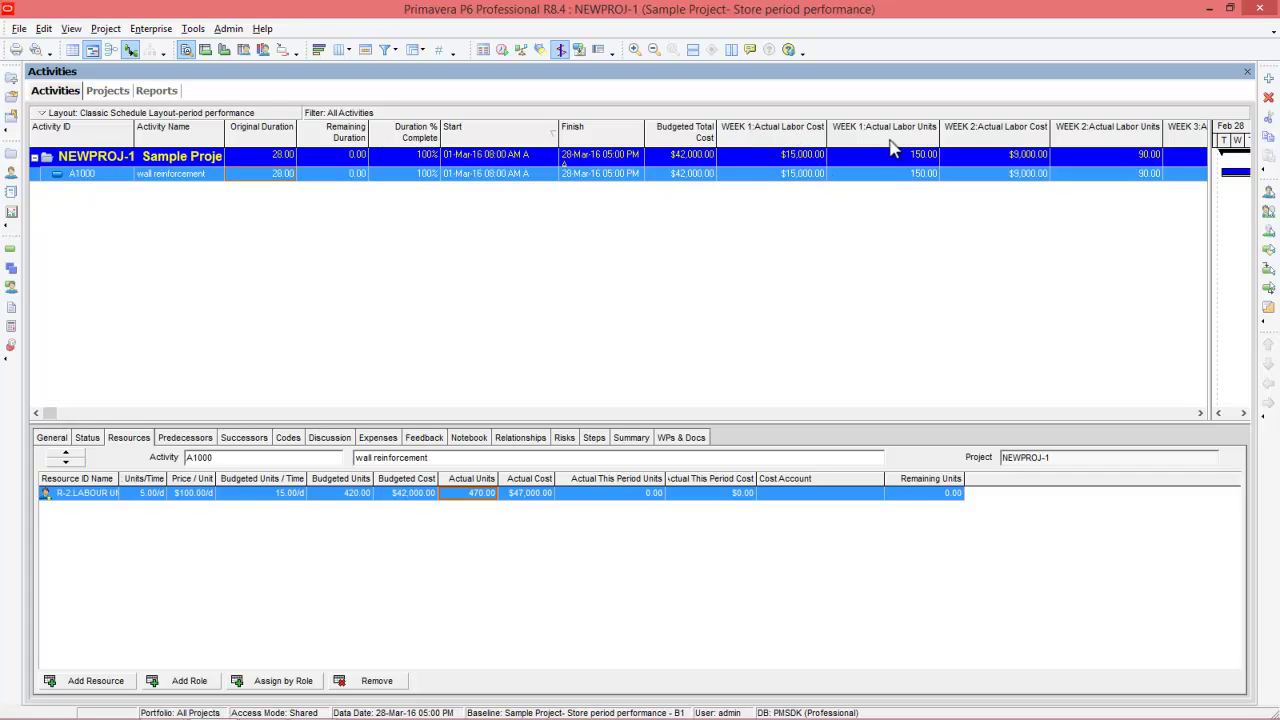
left_click(1200, 413)
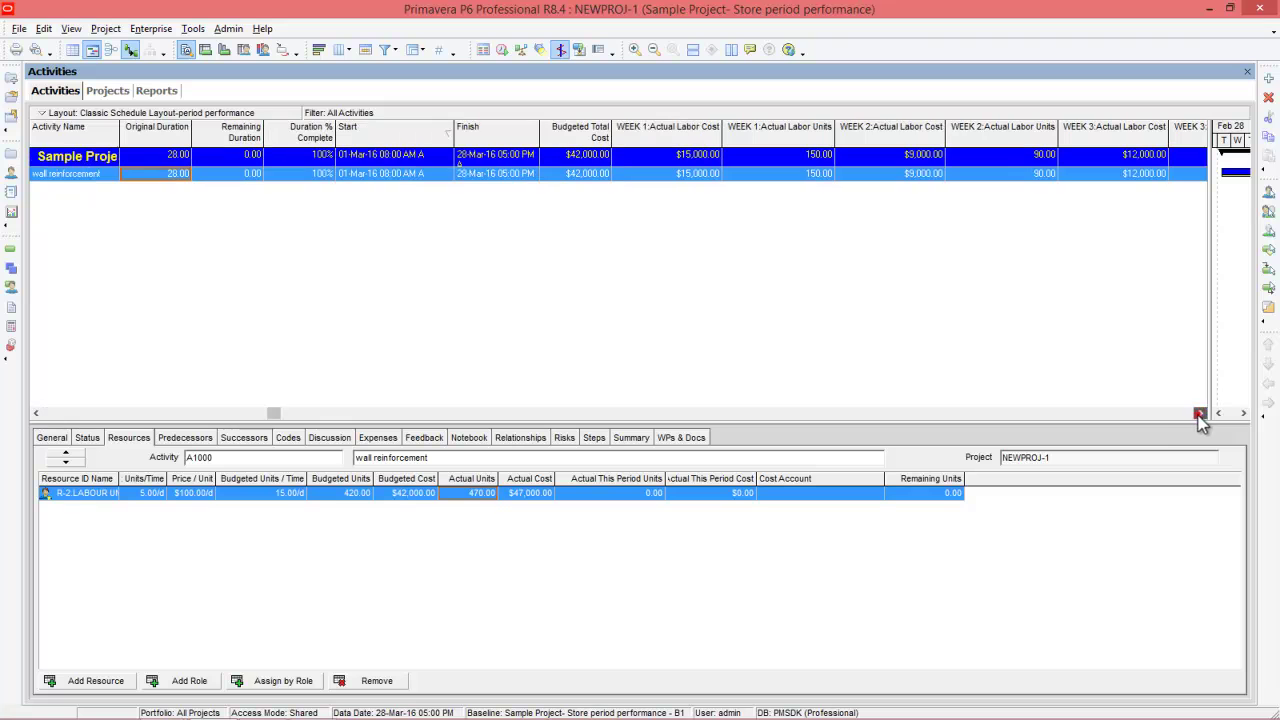
left_click(930, 130)
left_click(1200, 412)
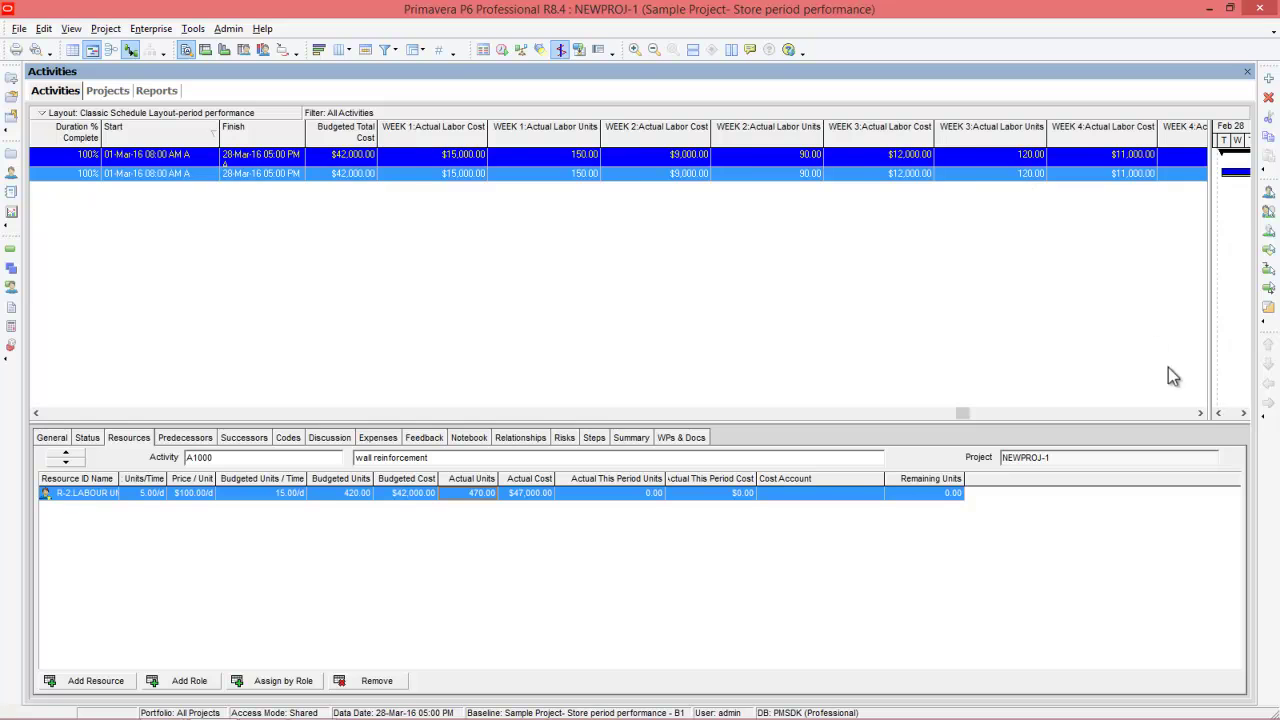
left_click(1201, 414)
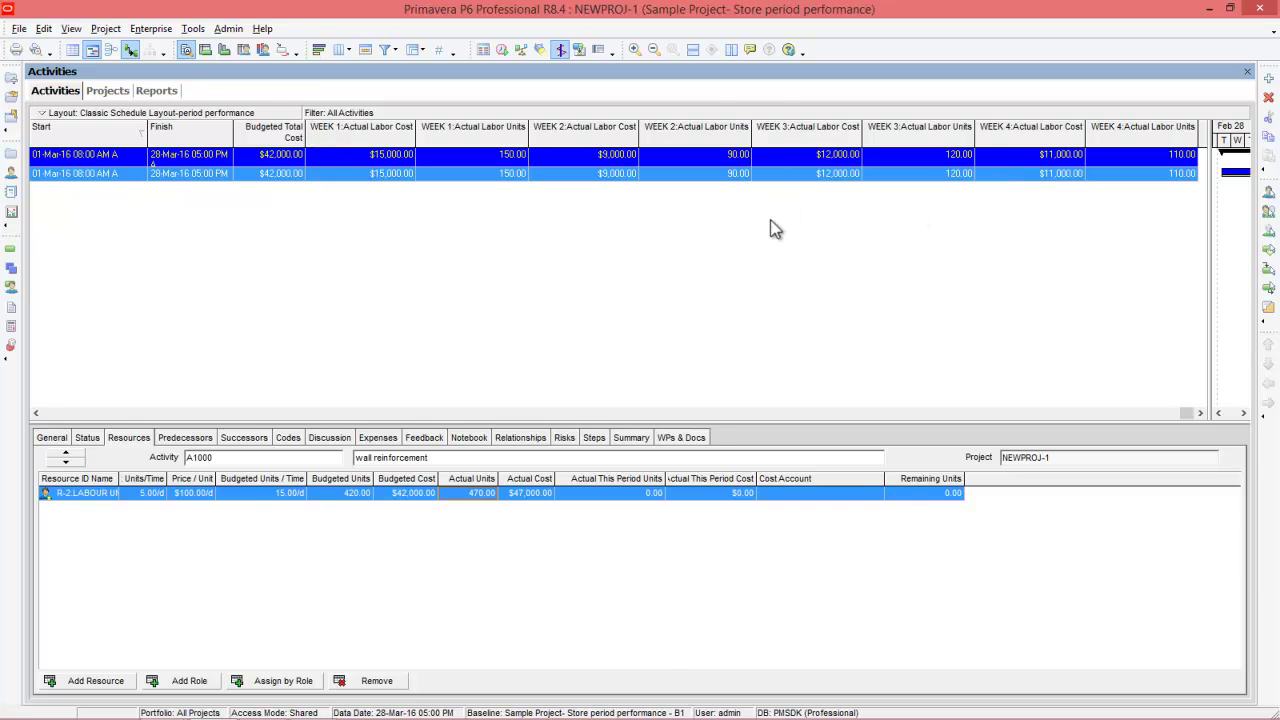
key("alt+Tab")
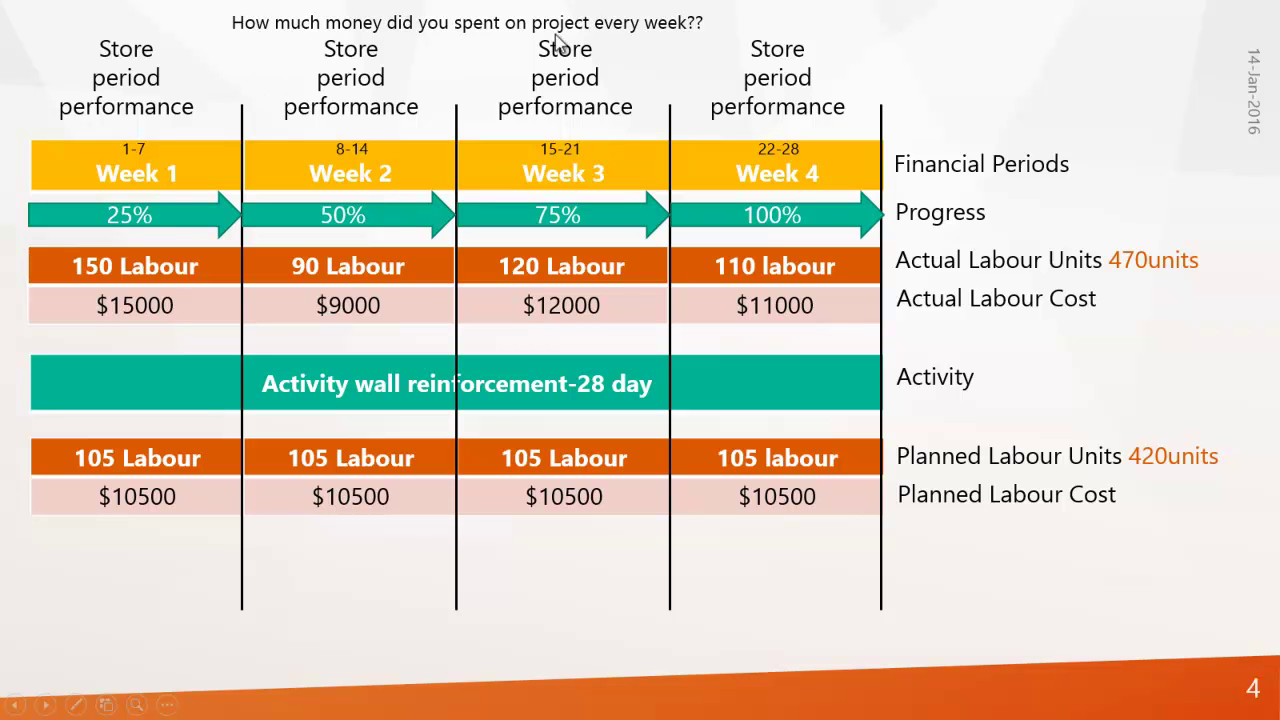
key("alt+Tab")
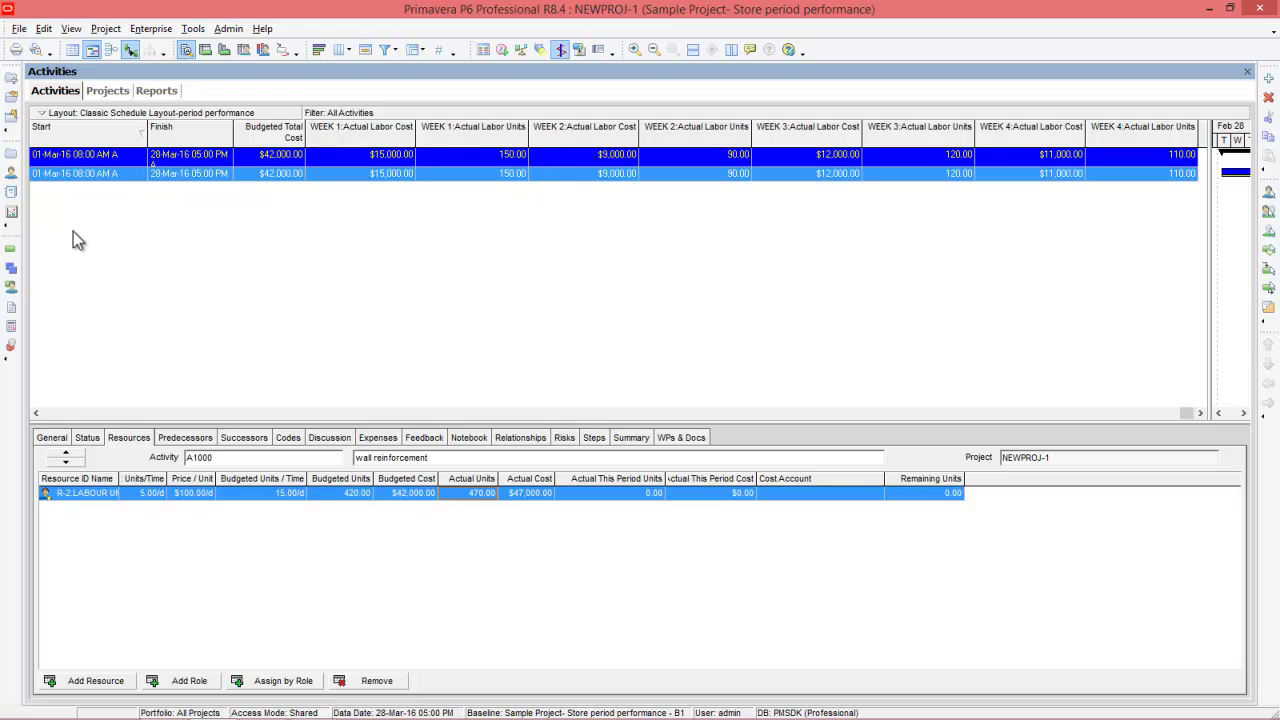
Run the selected Financial Periods-Tutomaash.com report from the Cost & Schedule group as a print preview.
left_click(11, 211)
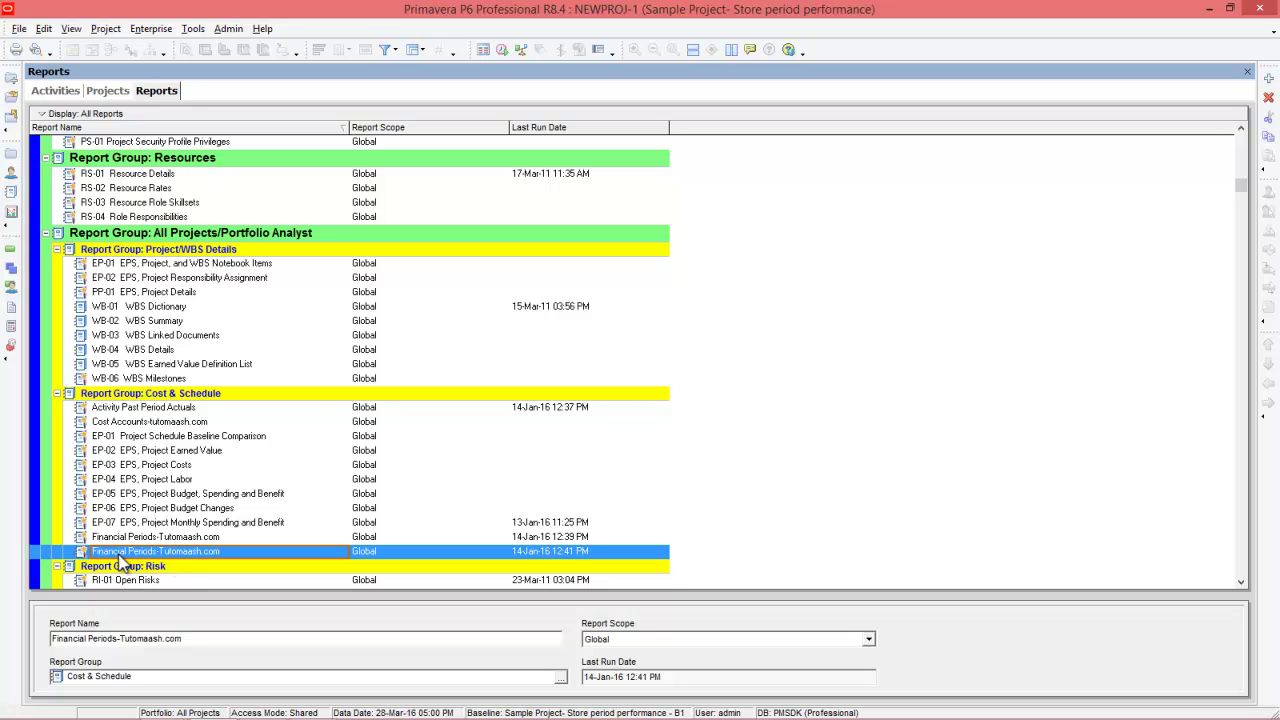
right_click(173, 551)
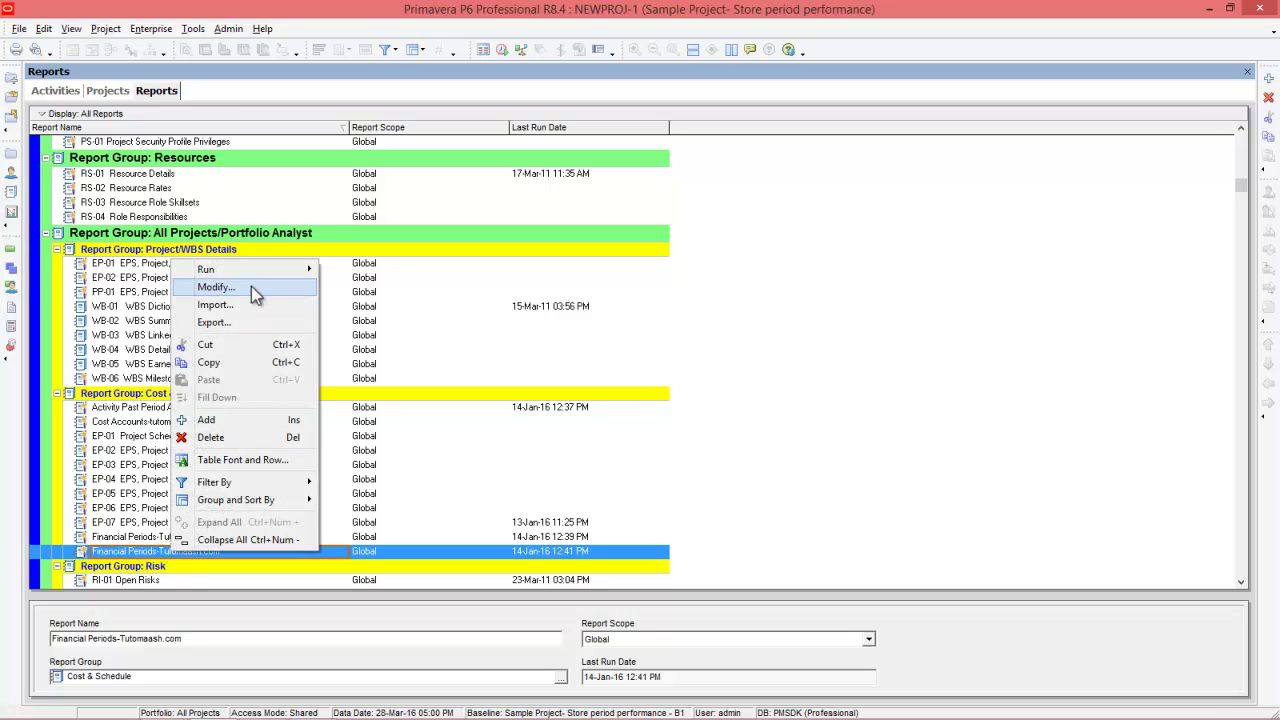
mouse_move(251, 271)
left_click(357, 267)
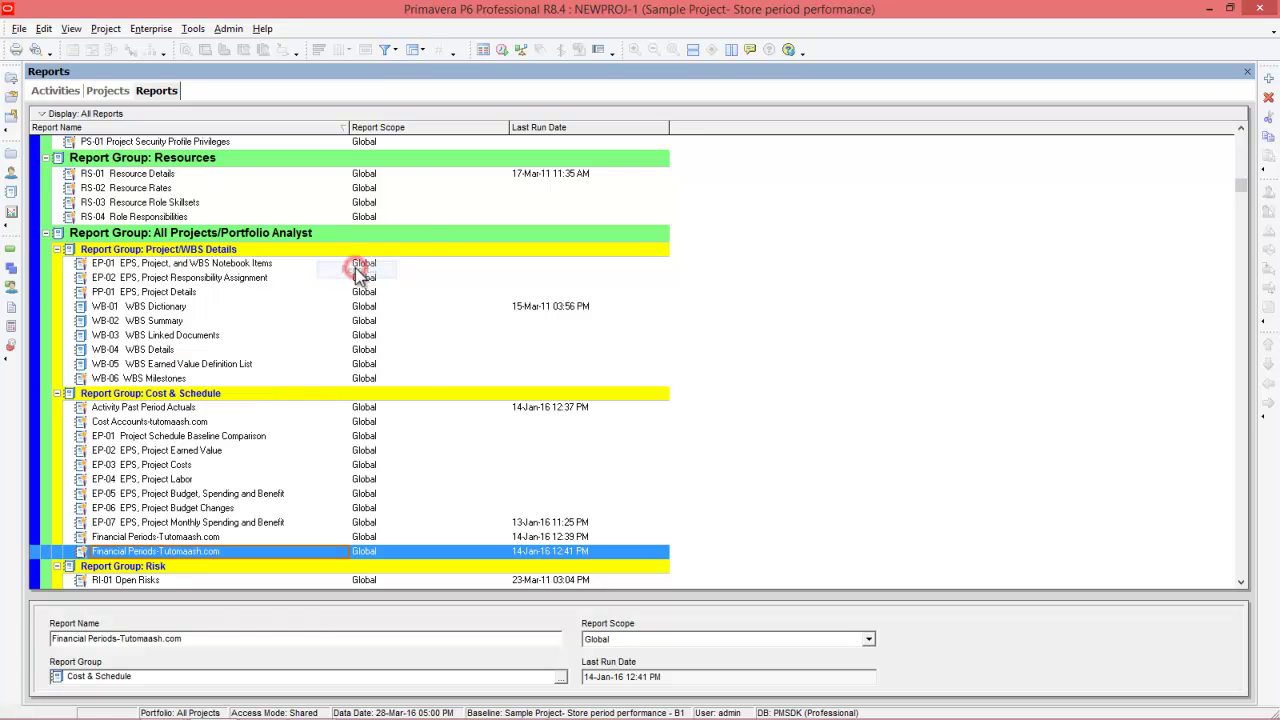
left_click(739, 195)
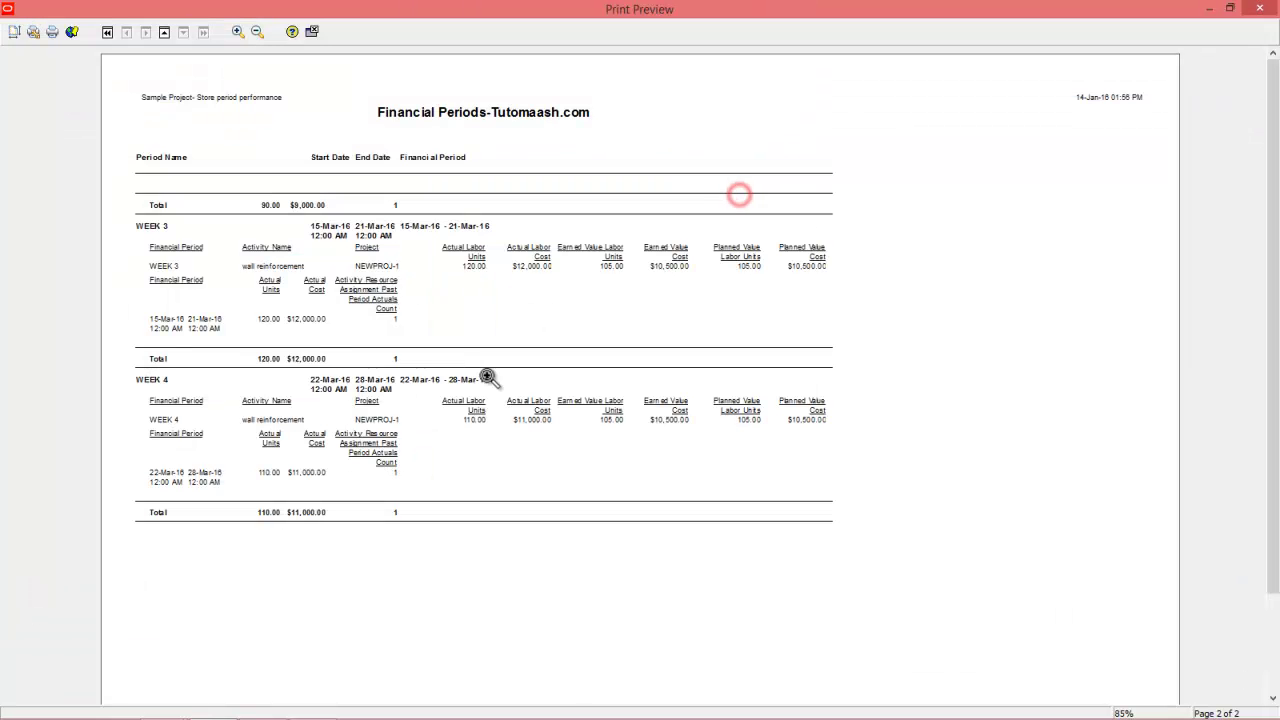
Examine the actual, earned and planned labour values for Weeks 1 to 4 in the report preview and close it.
scroll(180, 270, "up", 3)
left_click(192, 295)
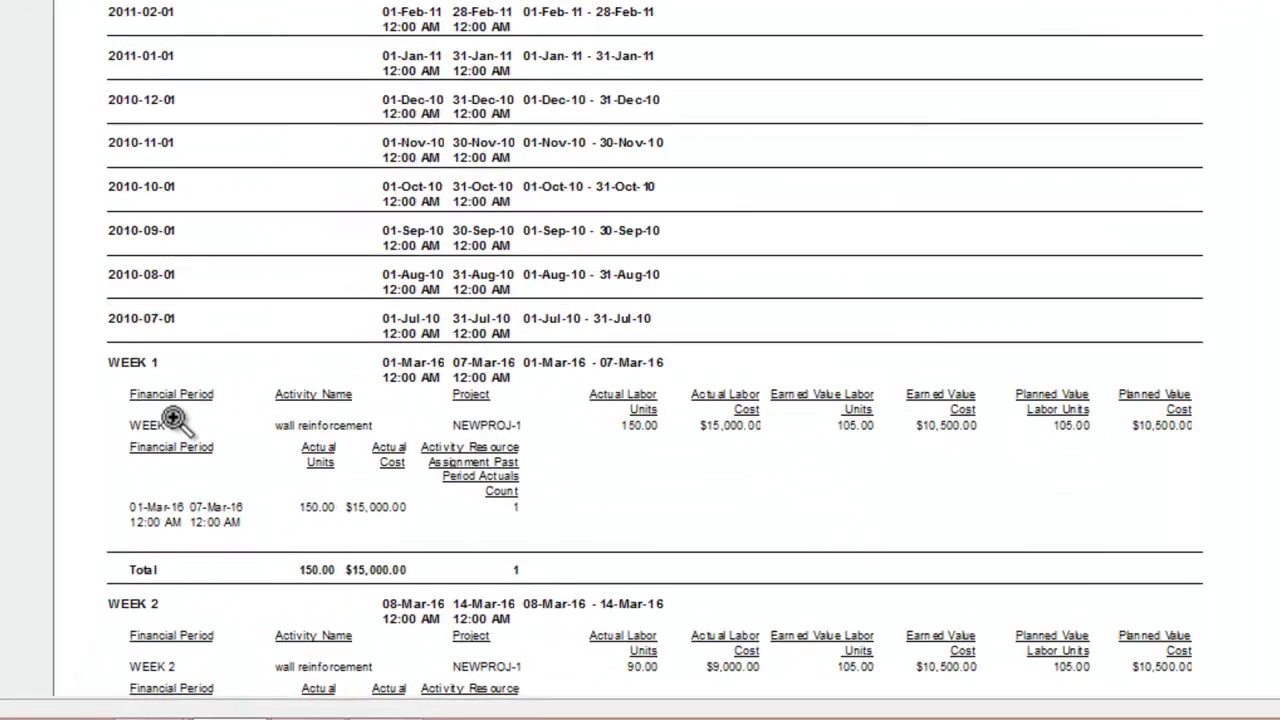
left_click(172, 418)
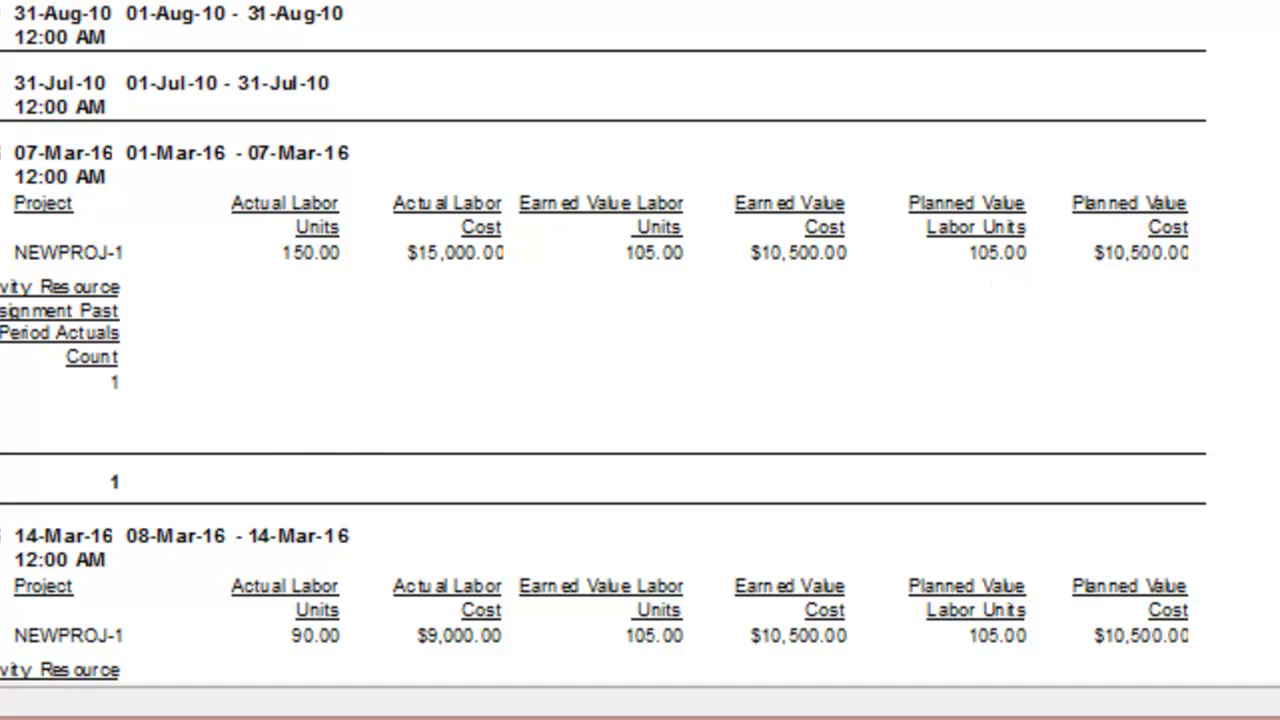
scroll(765, 2, "down", 5)
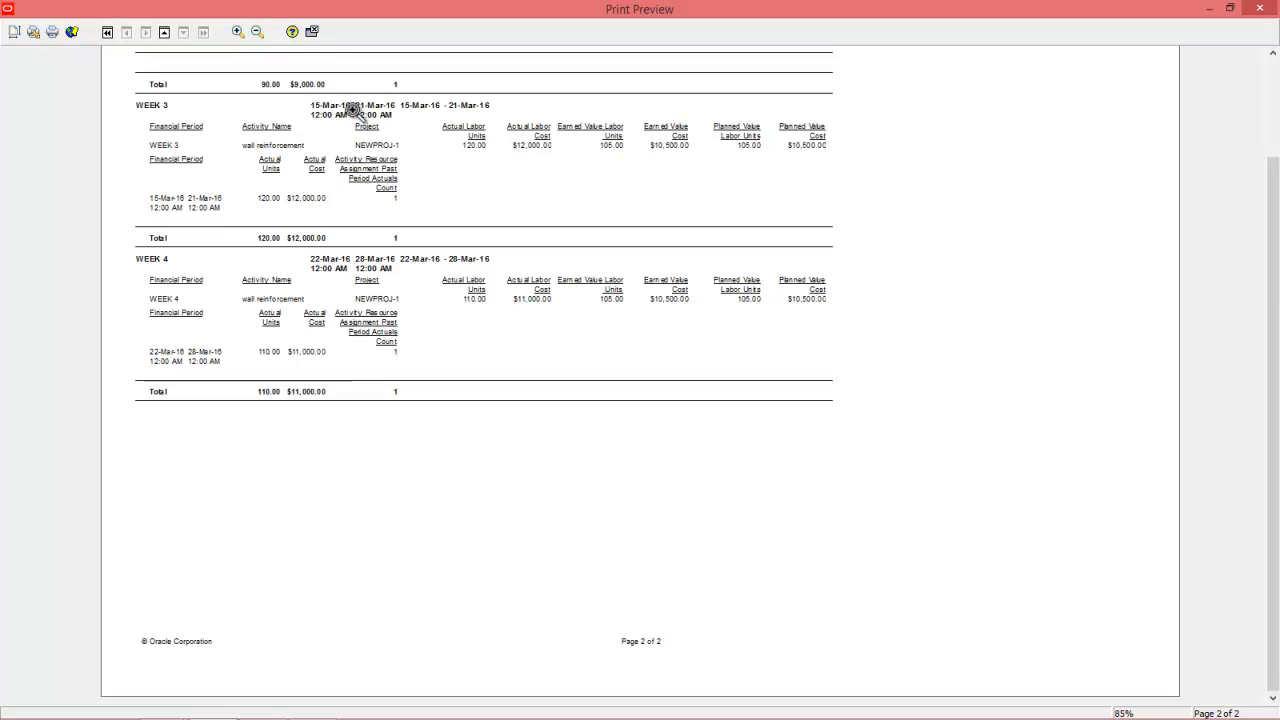
left_click(315, 33)
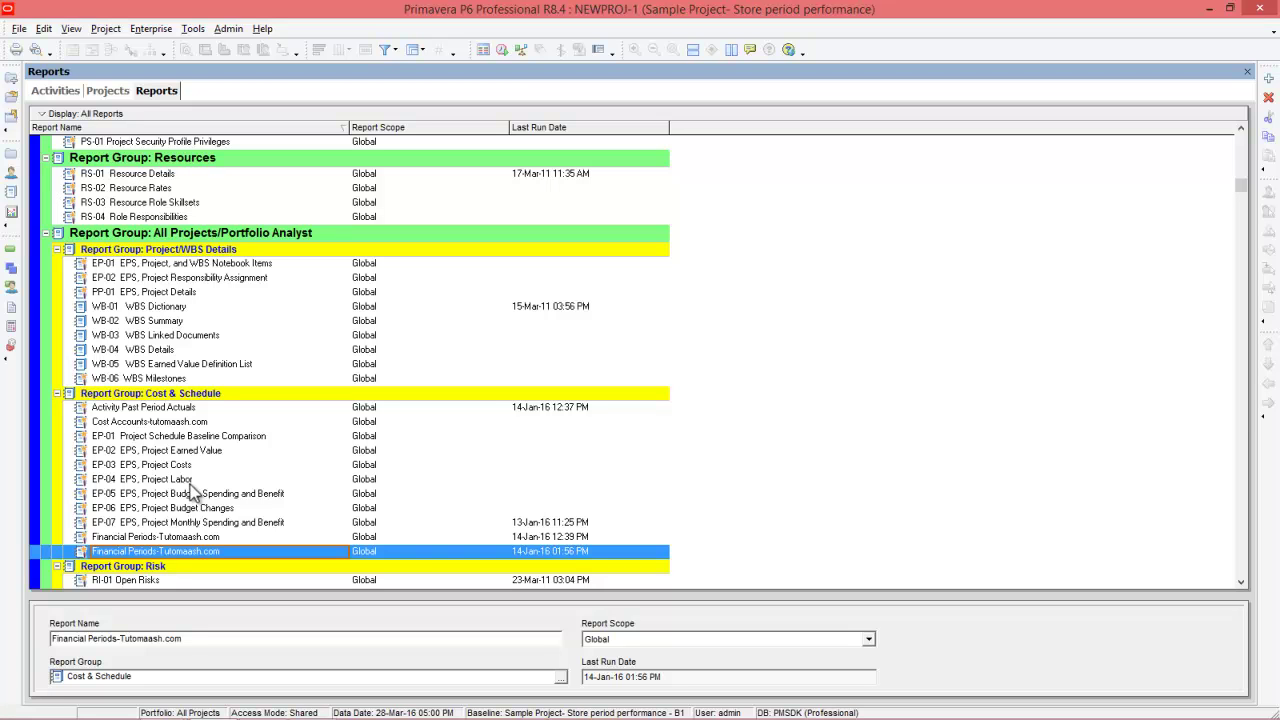
Return to the activities view, widen the Gantt area and show the resource usage profile for LABOUR UNITS.
left_click(74, 94)
left_click_drag(1209, 234, 738, 234)
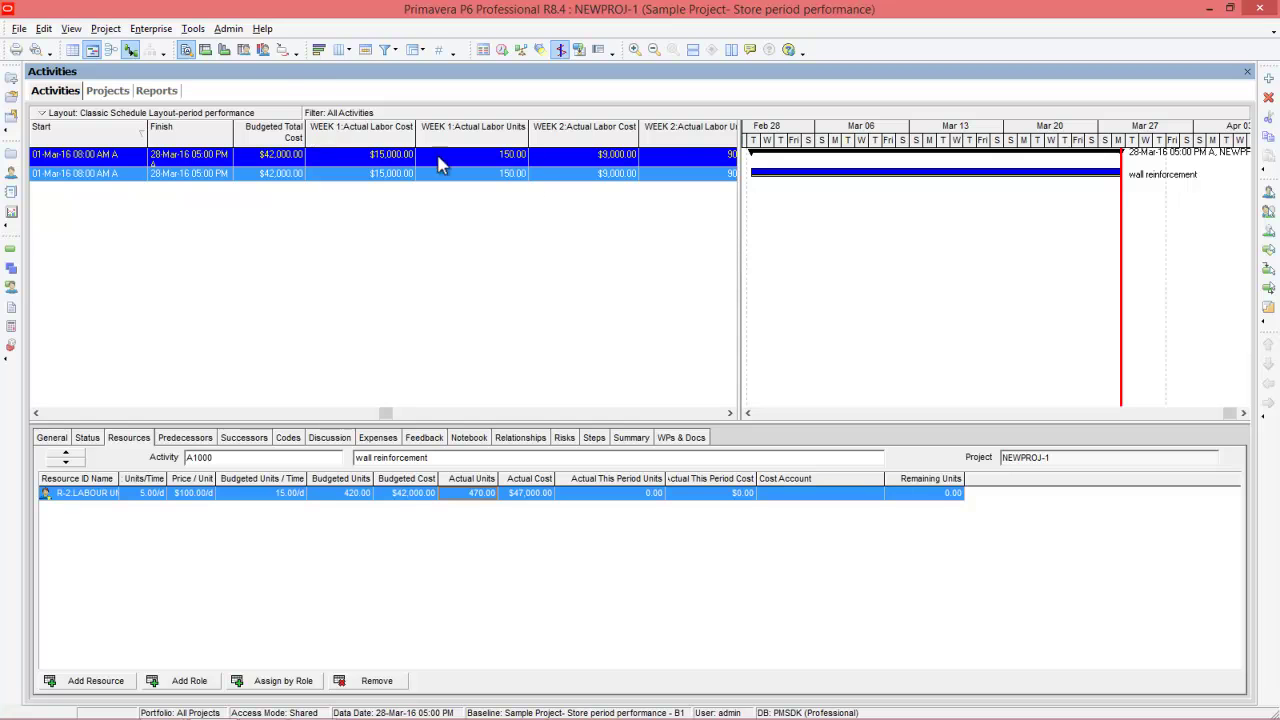
left_click(264, 50)
left_click_drag(963, 694, 1088, 686)
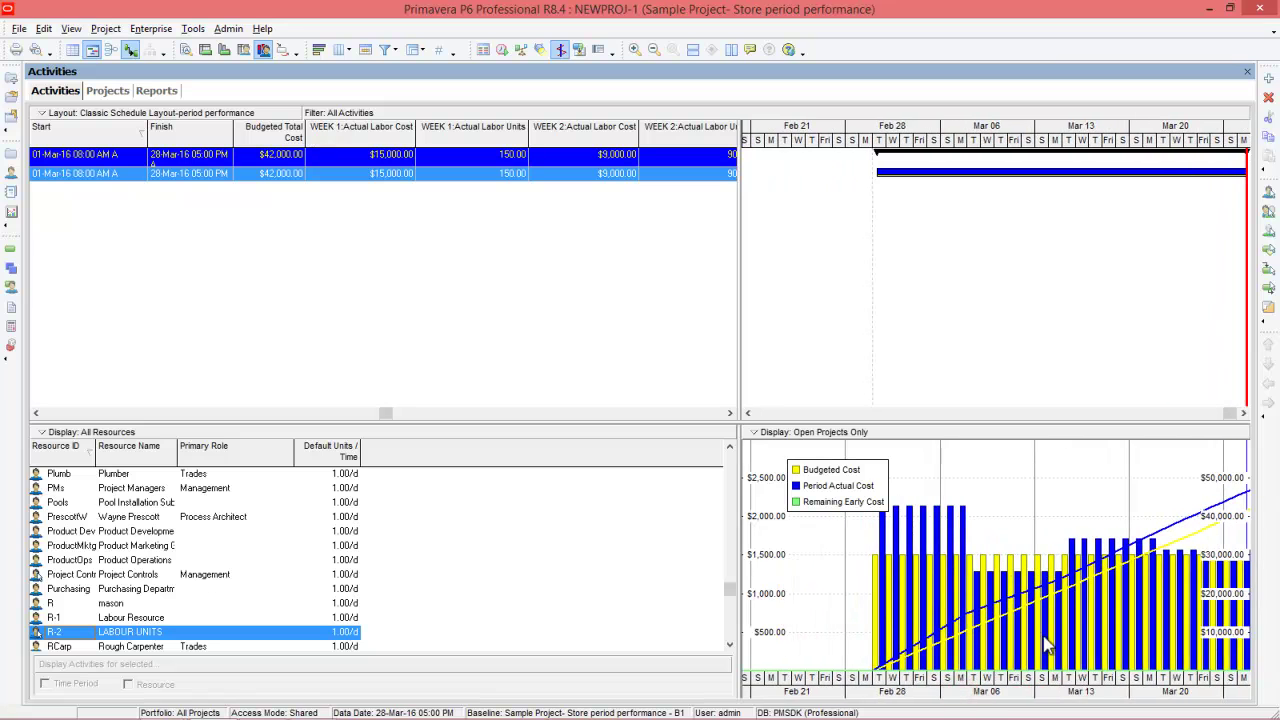
Apply the resource usage profile options with Cost display and actuals based on financial period data, and compare the weekly bars in the profile.
right_click(1021, 528)
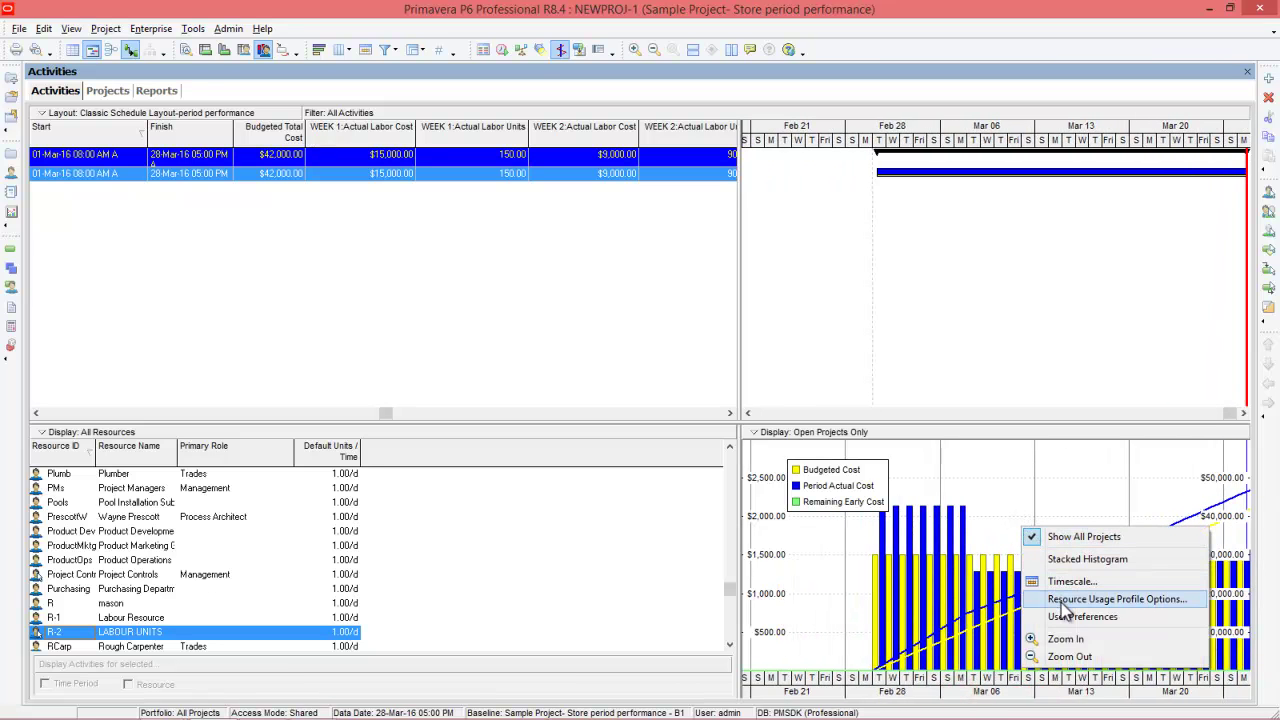
left_click(1063, 601)
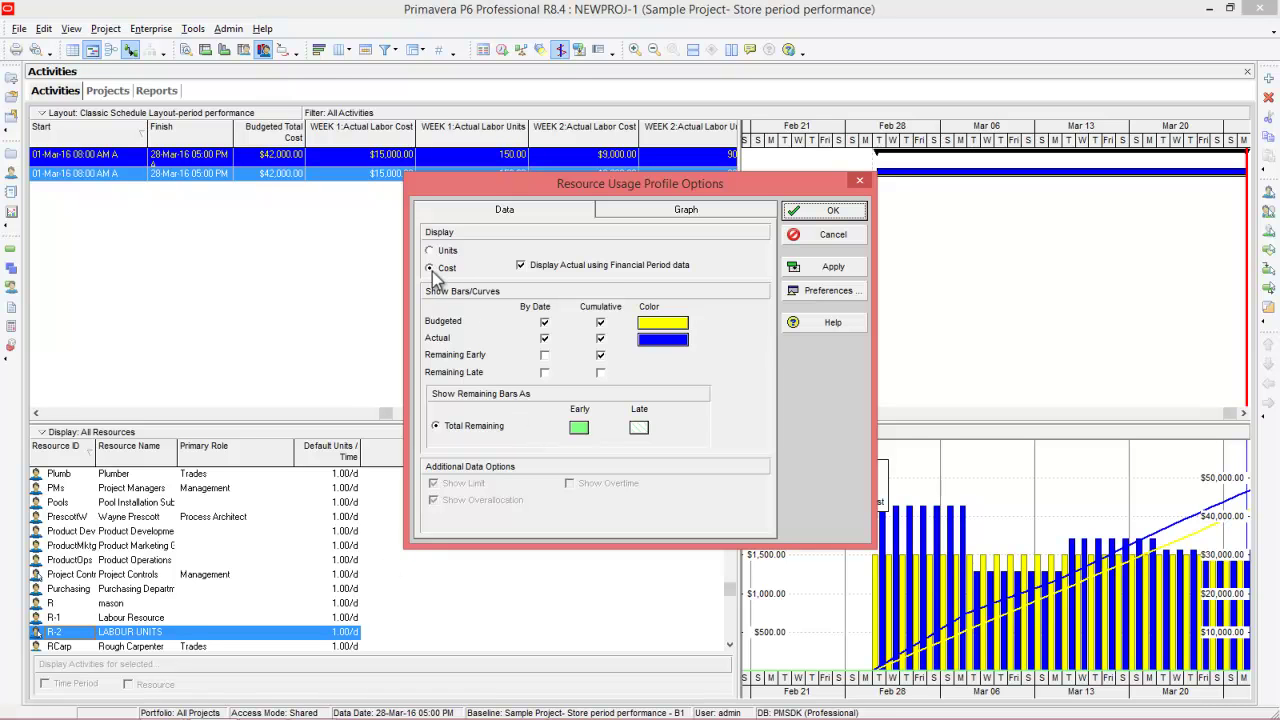
left_click(521, 266)
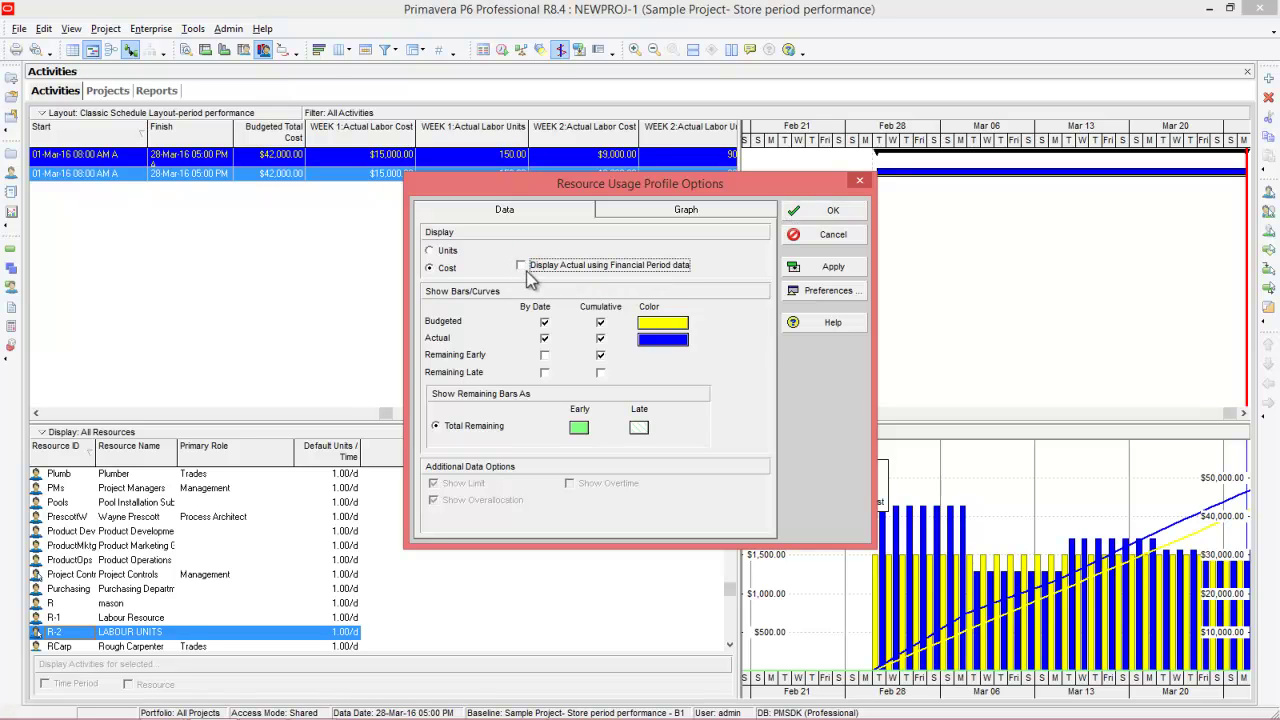
left_click(521, 266)
left_click(813, 270)
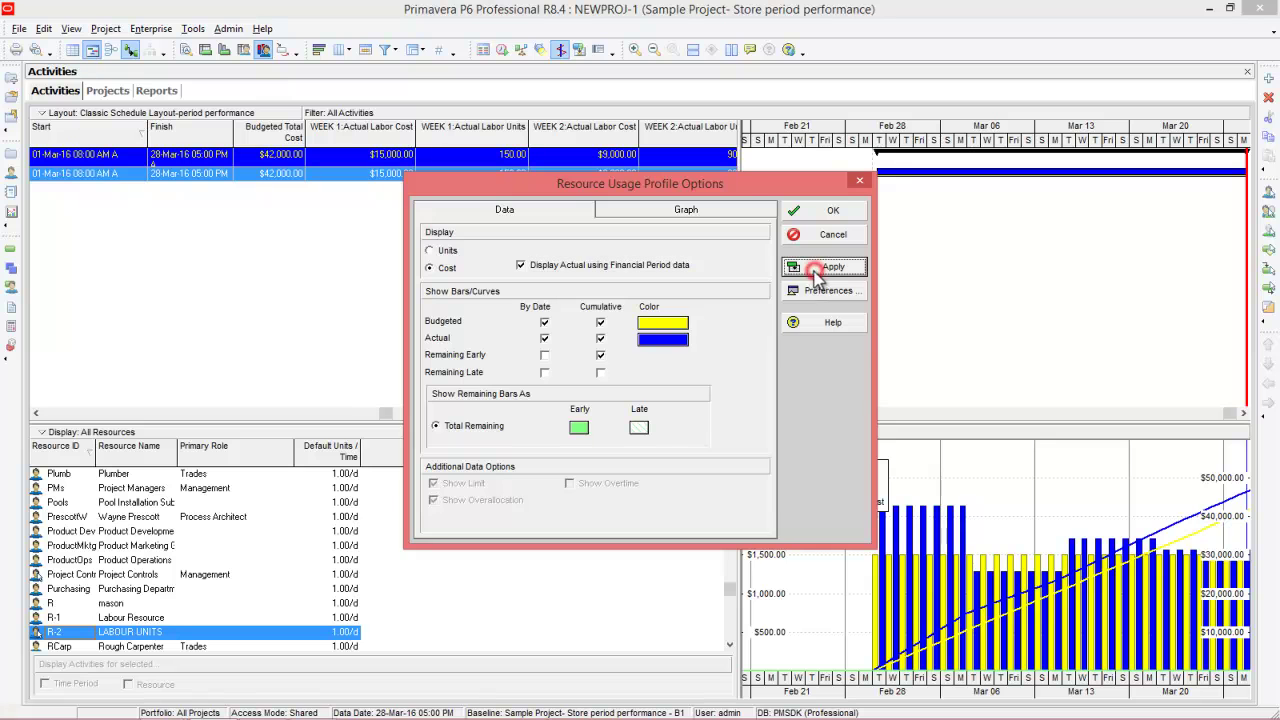
left_click_drag(745, 186, 581, 196)
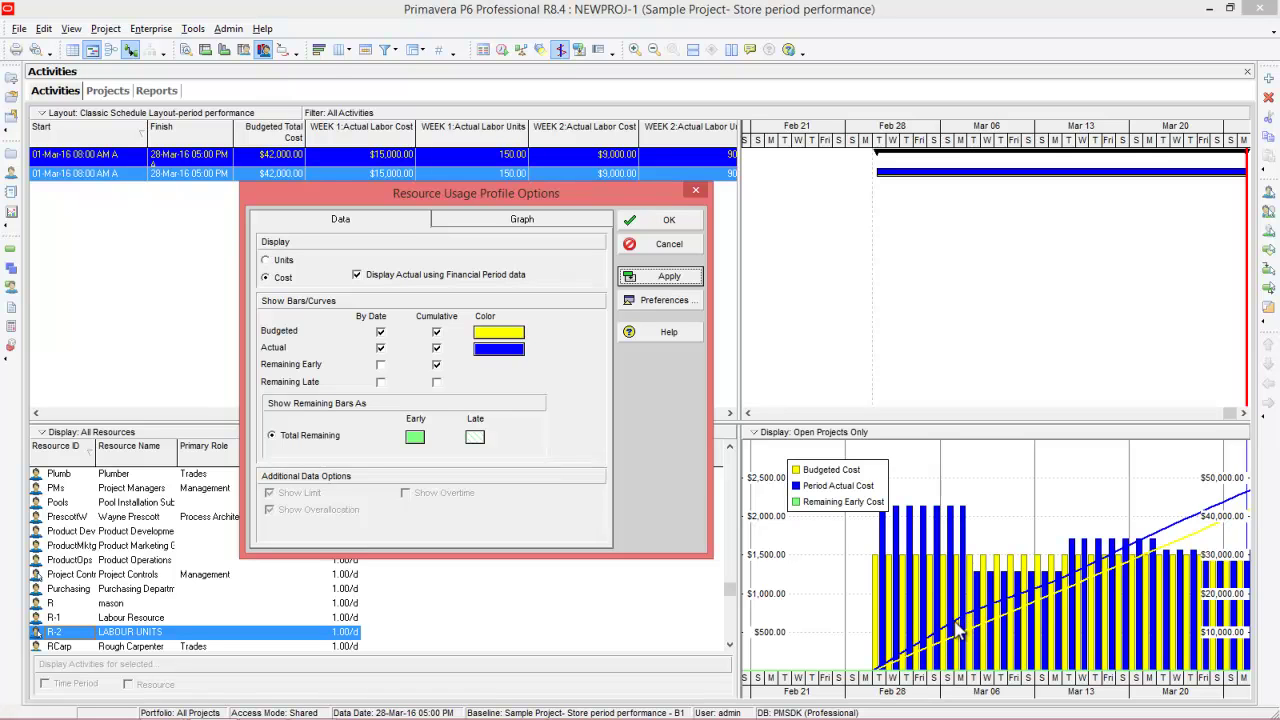
key("Return")
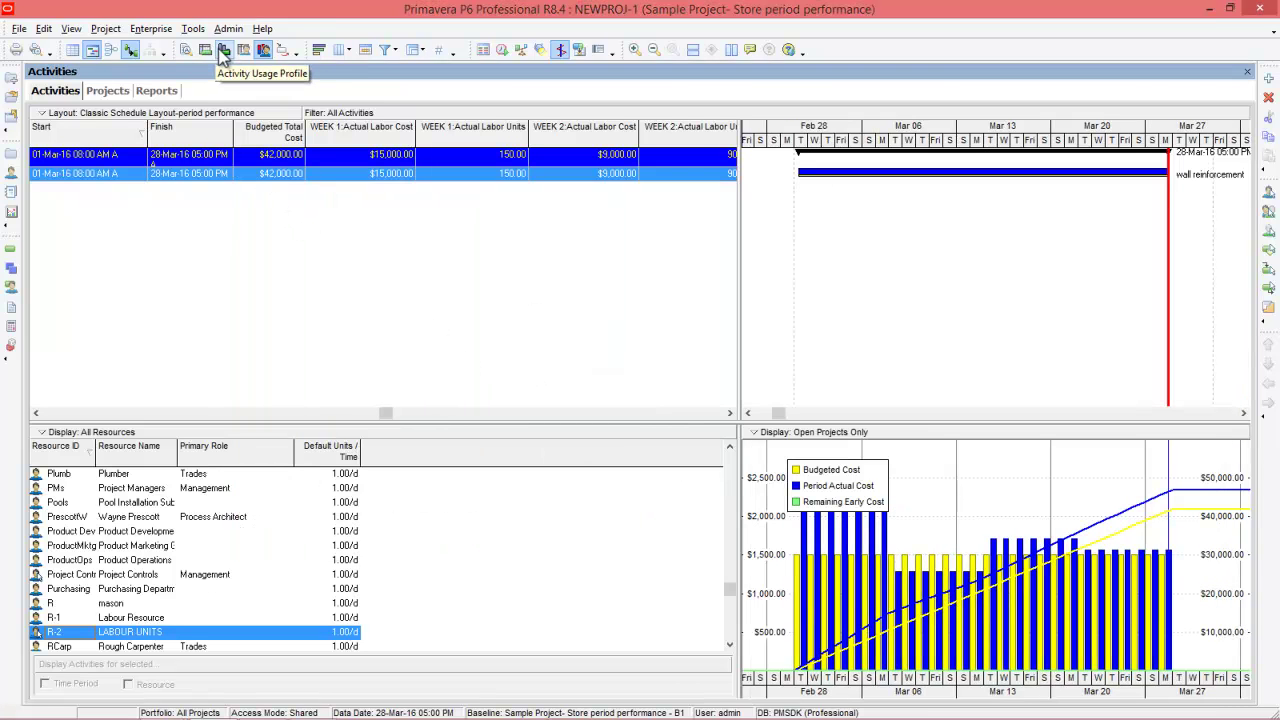
Show the activity usage profile for labor cost with only the cumulative Actual, Planned Value Cost and Earned Value Cost curves.
left_click(223, 53)
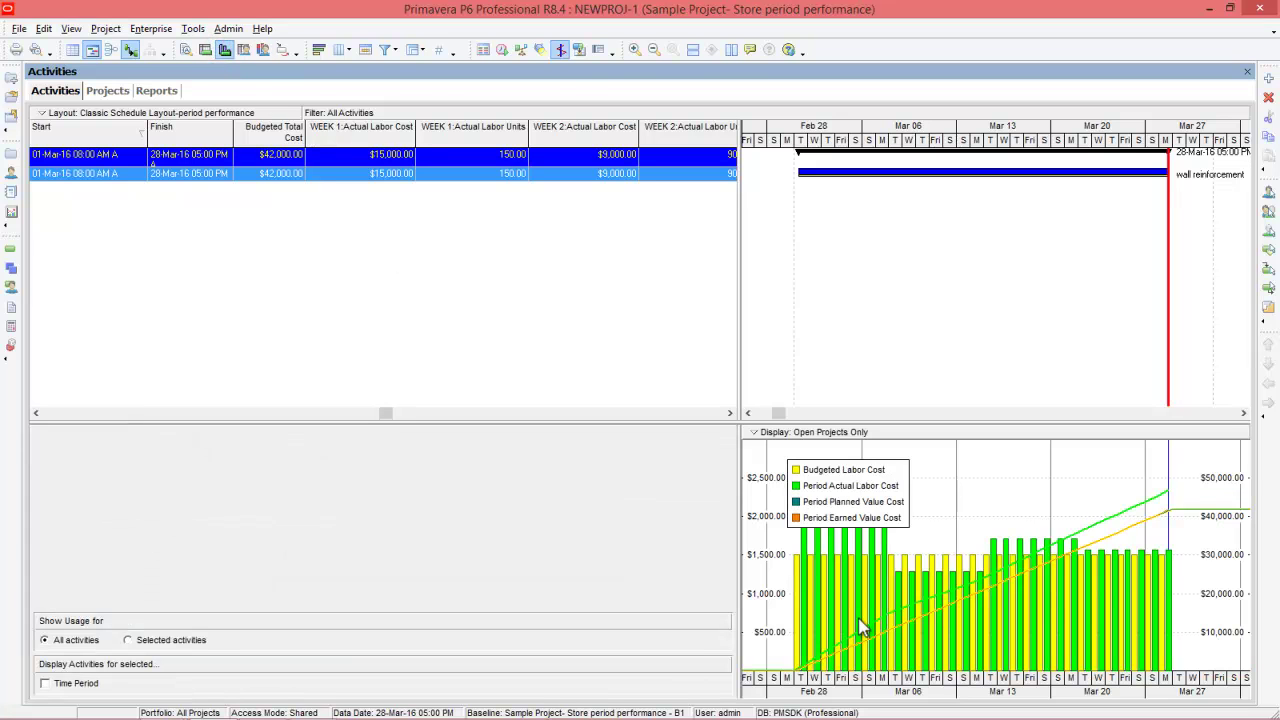
right_click(997, 500)
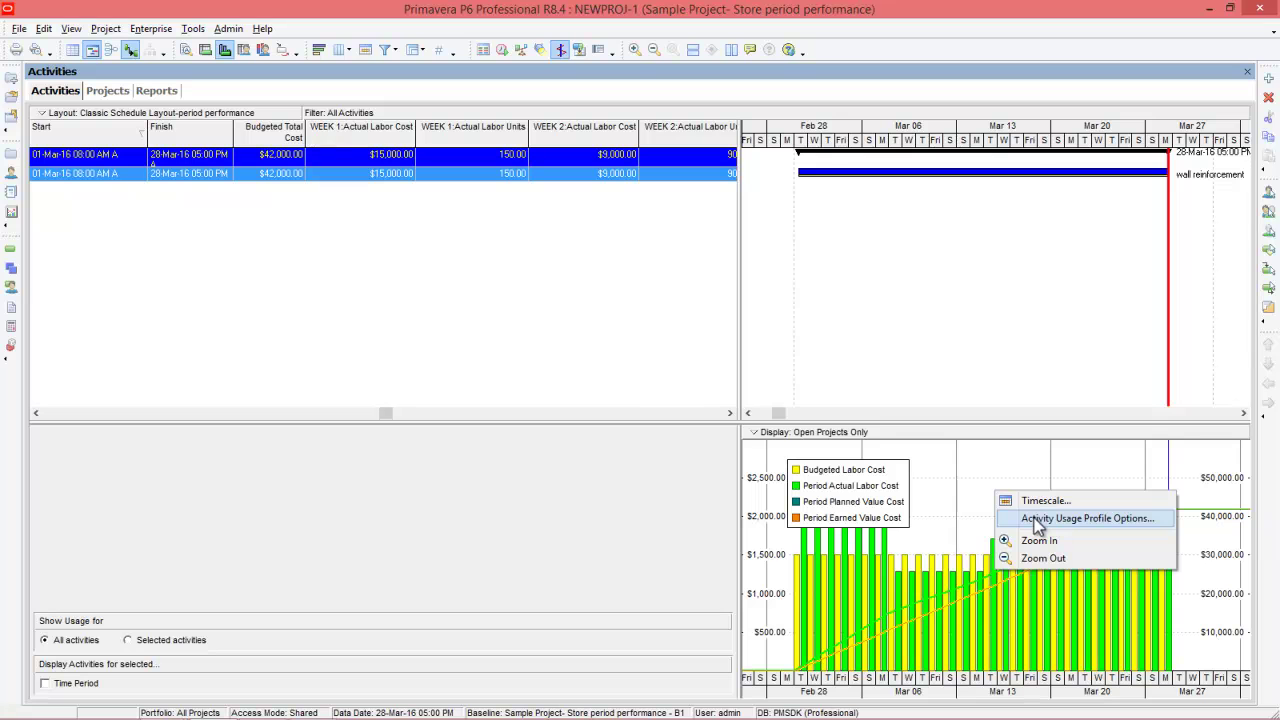
left_click(1036, 519)
left_click_drag(574, 178, 431, 175)
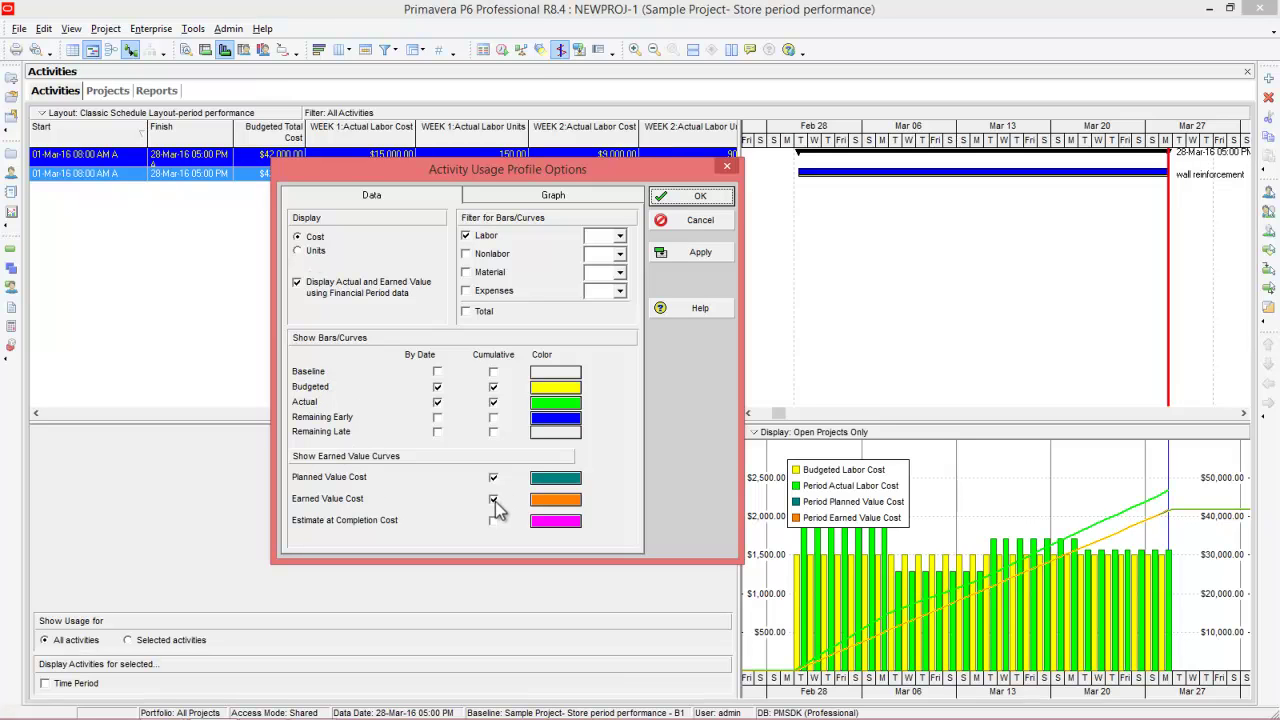
left_click(437, 388)
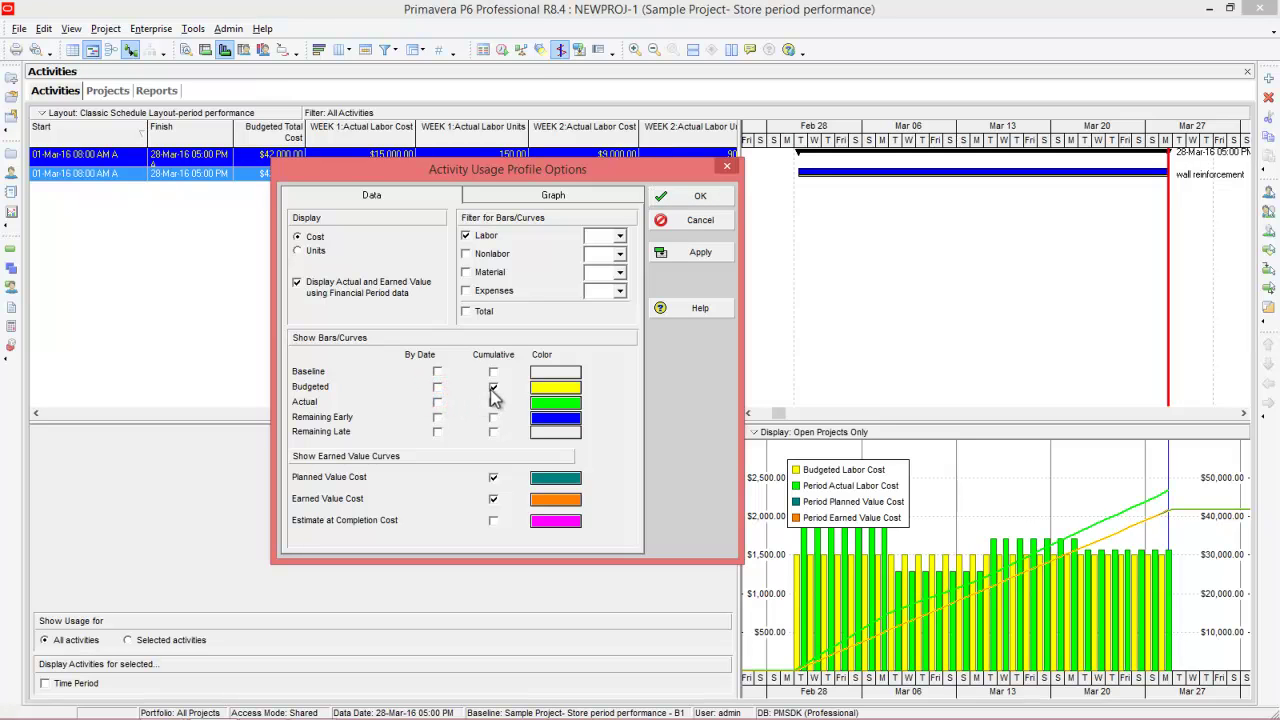
left_click(493, 387)
left_click(700, 252)
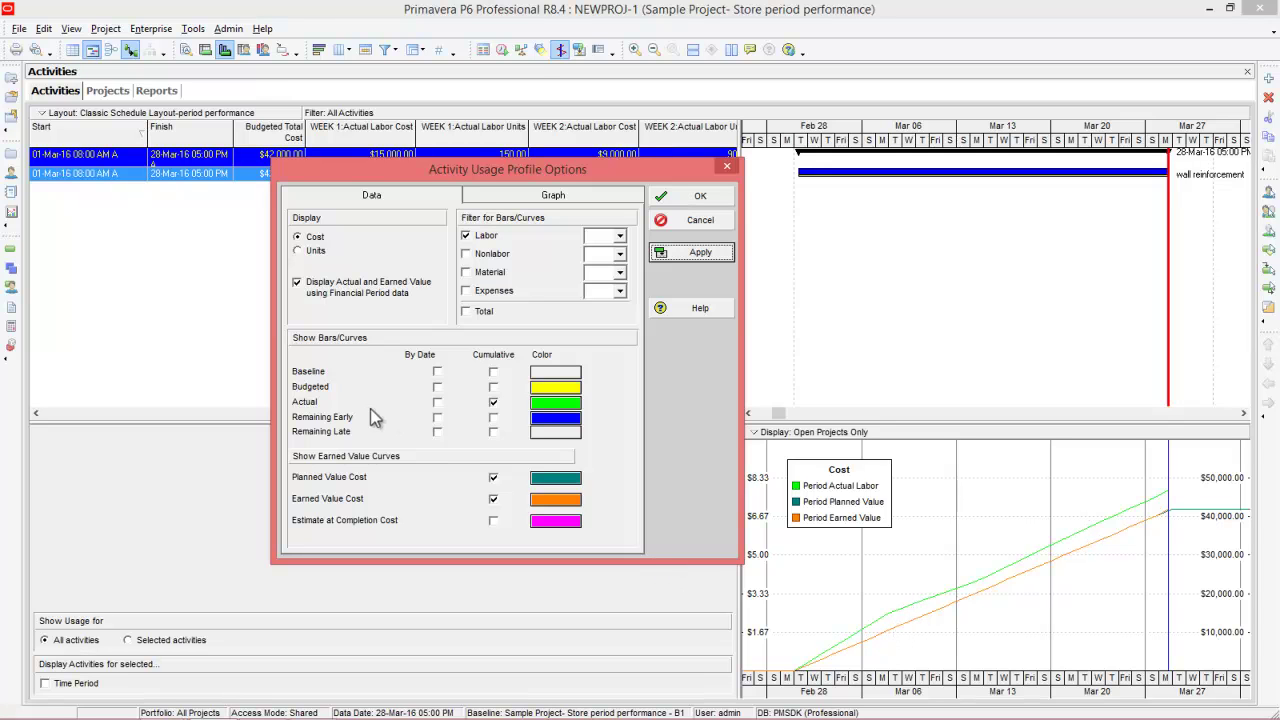
Switch the activity usage profile to Units with by-date Budgeted and Actual bars, and remove the cumulative Actual curve.
left_click(438, 388)
left_click(437, 402)
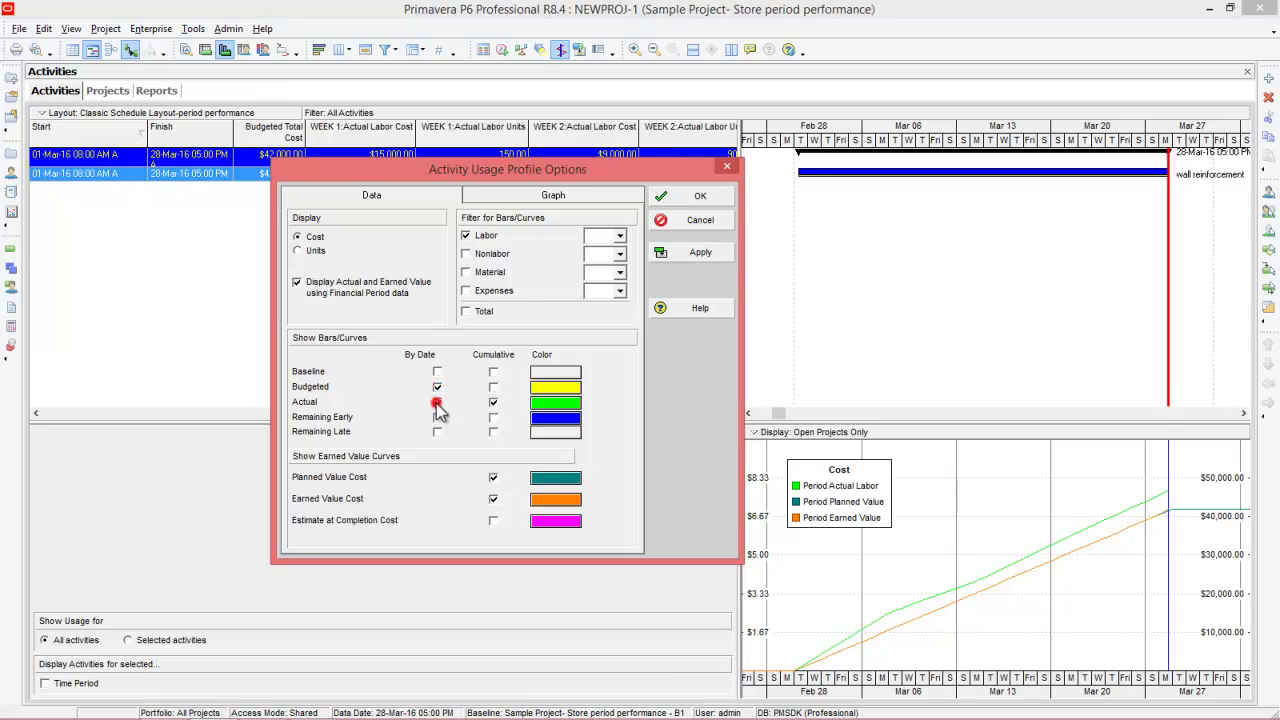
left_click(299, 251)
left_click(493, 402)
left_click(700, 252)
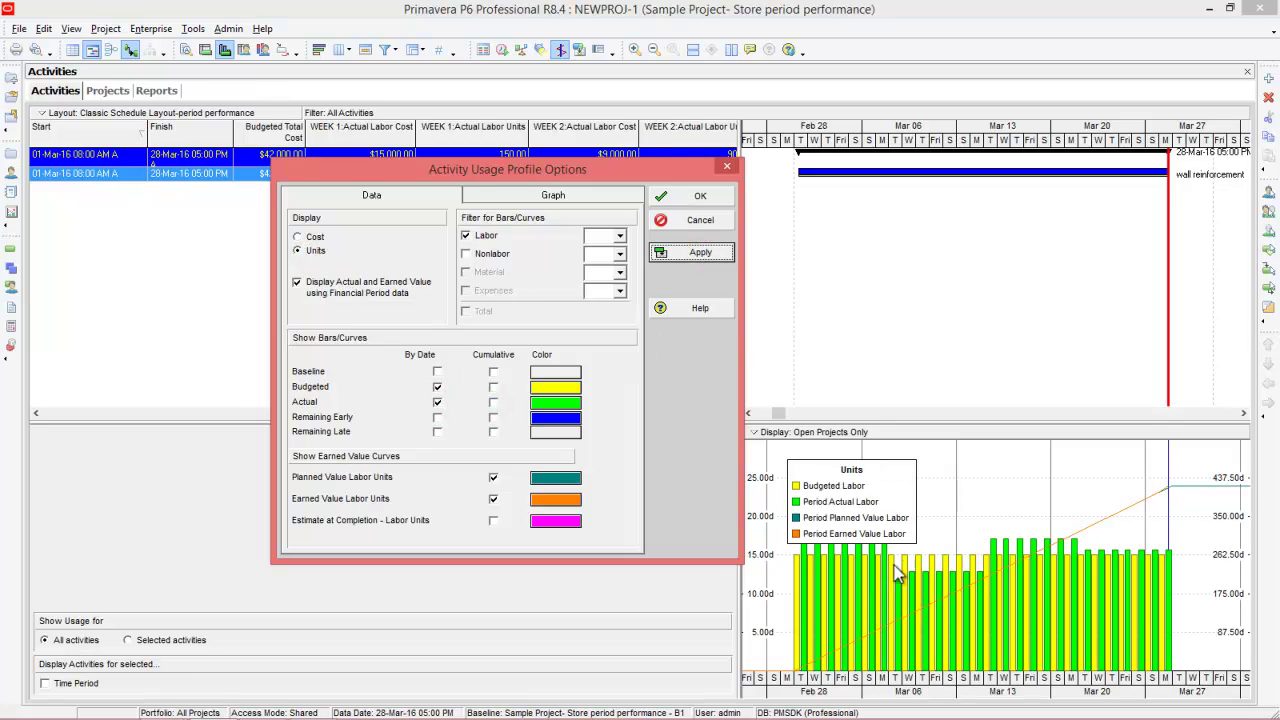
left_click(701, 197)
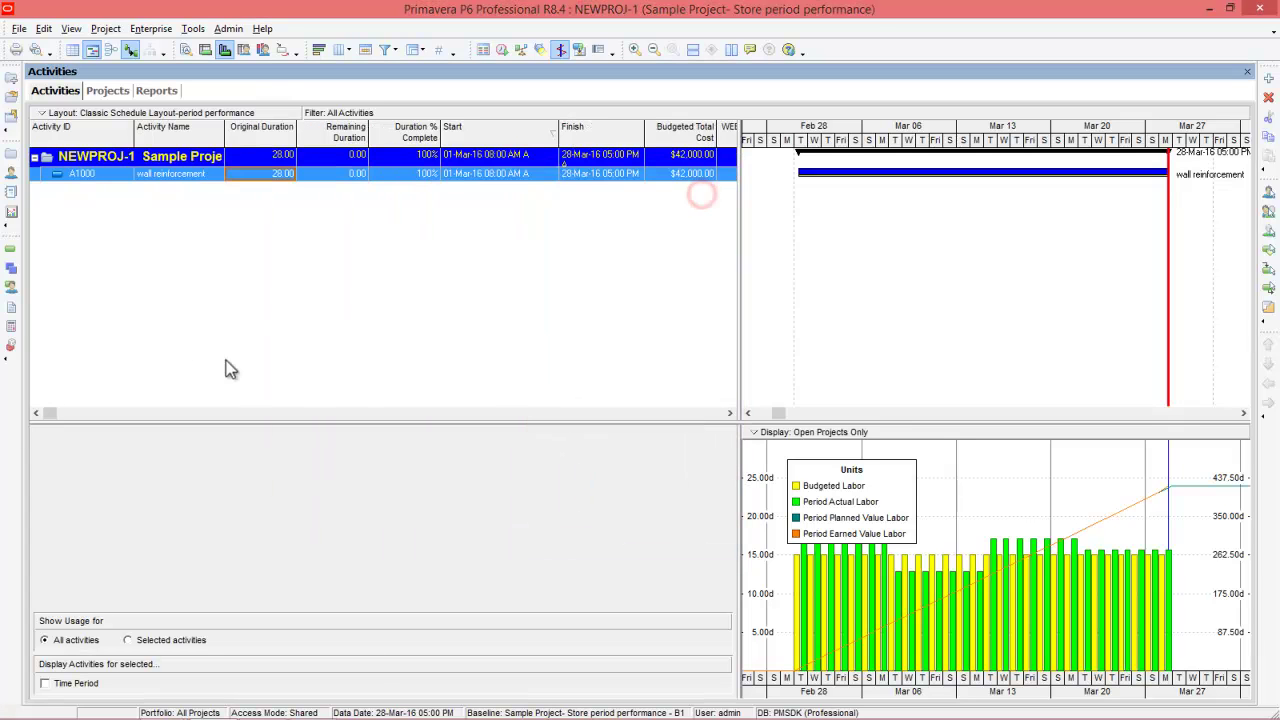
Open the resource assignments, widen the spreadsheet's field-name column and examine the March 2016 Actual and Budgeted Units for LABOUR UNITS.
left_click(12, 289)
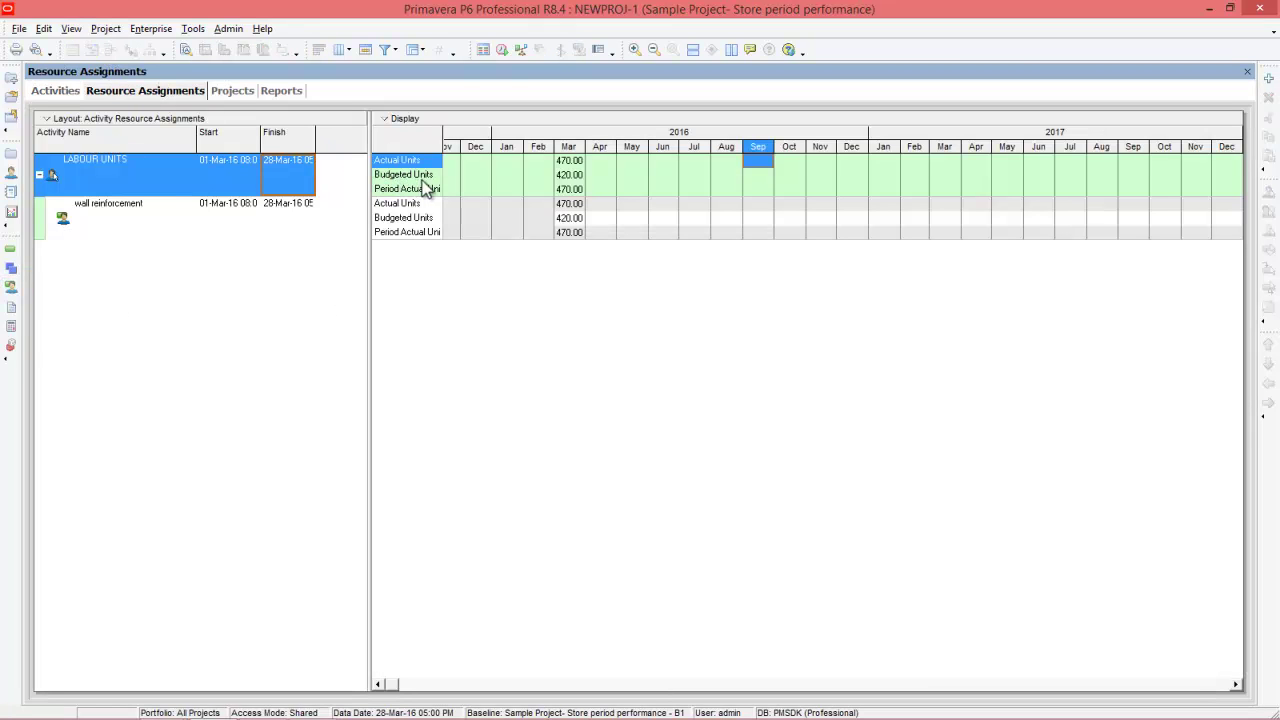
left_click_drag(445, 139, 507, 139)
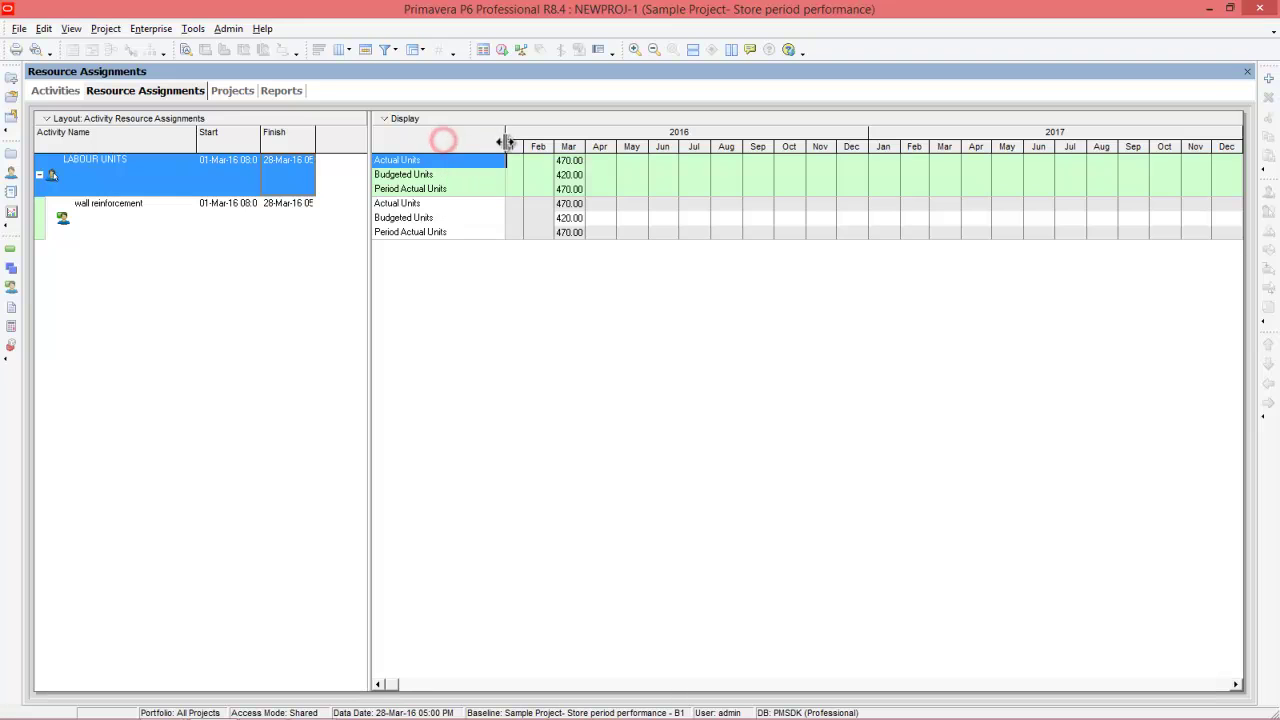
left_click_drag(627, 134, 753, 137)
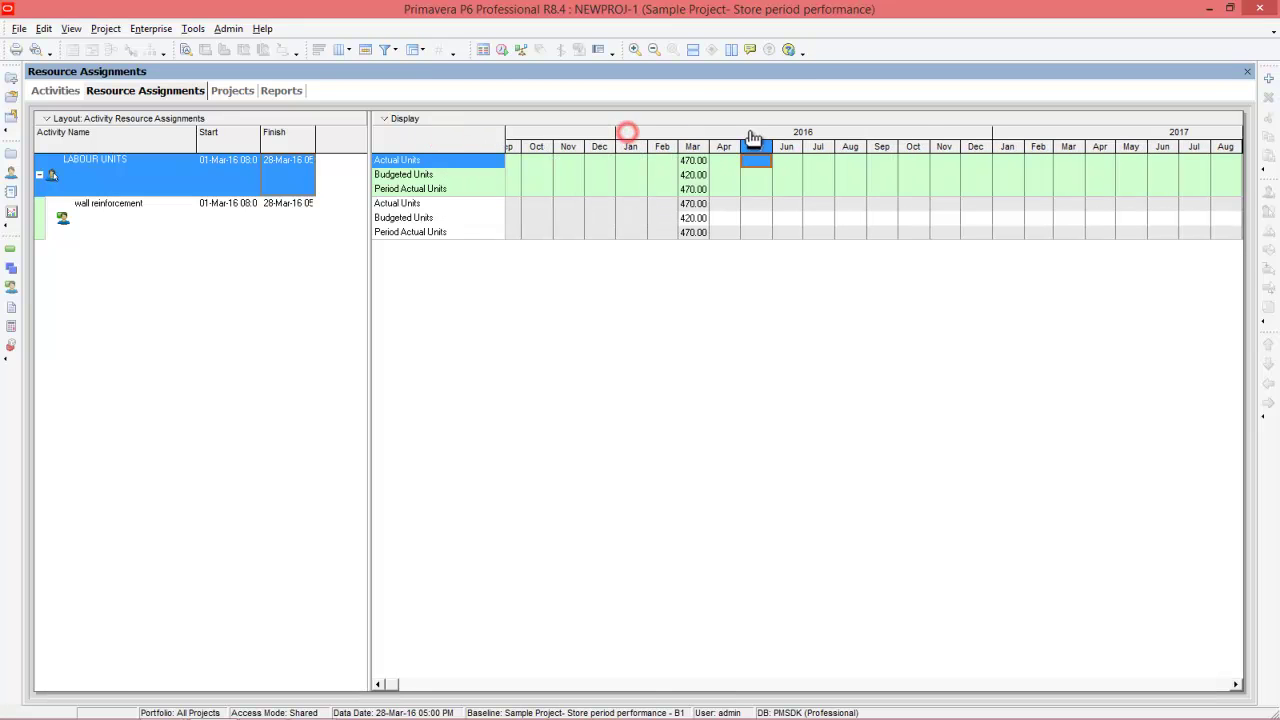
left_click(694, 164)
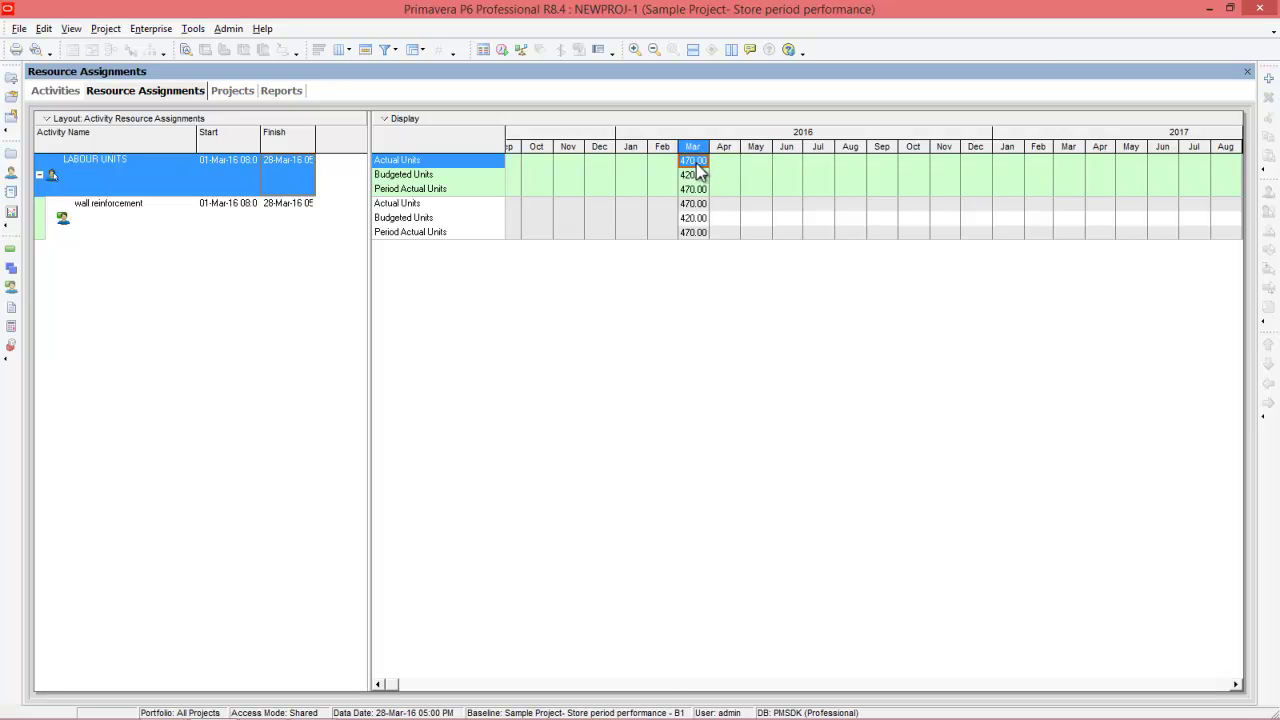
left_click(694, 176)
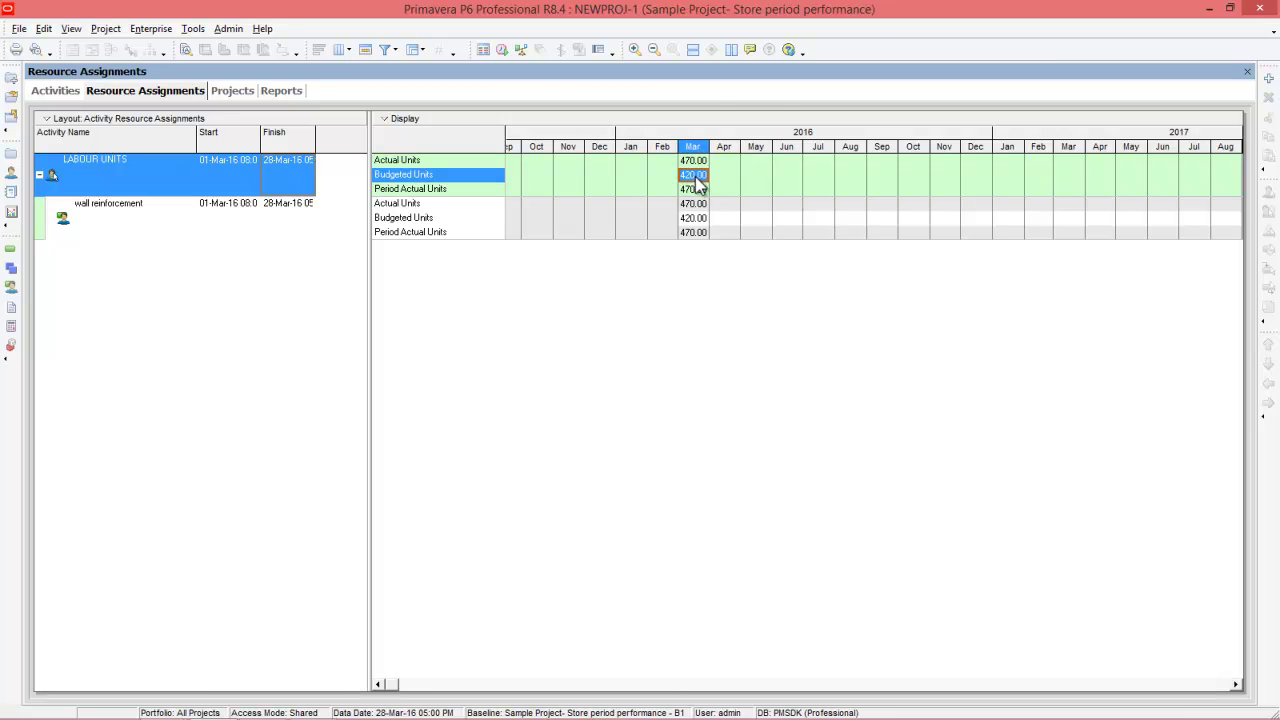